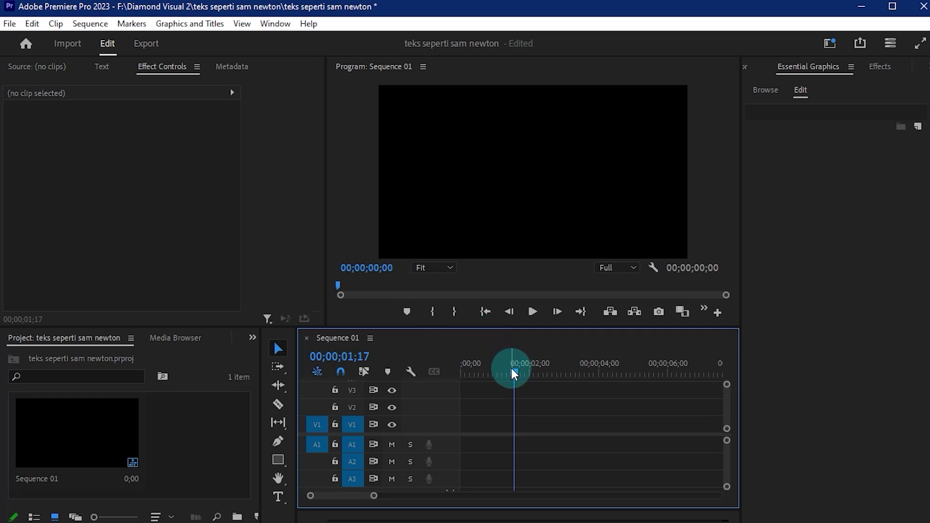
- Return the playhead to 00;00;00;00, zoom the timeline to one-second steps, and pick the Type tool
key(Home)
drag(374, 495, 388, 495)
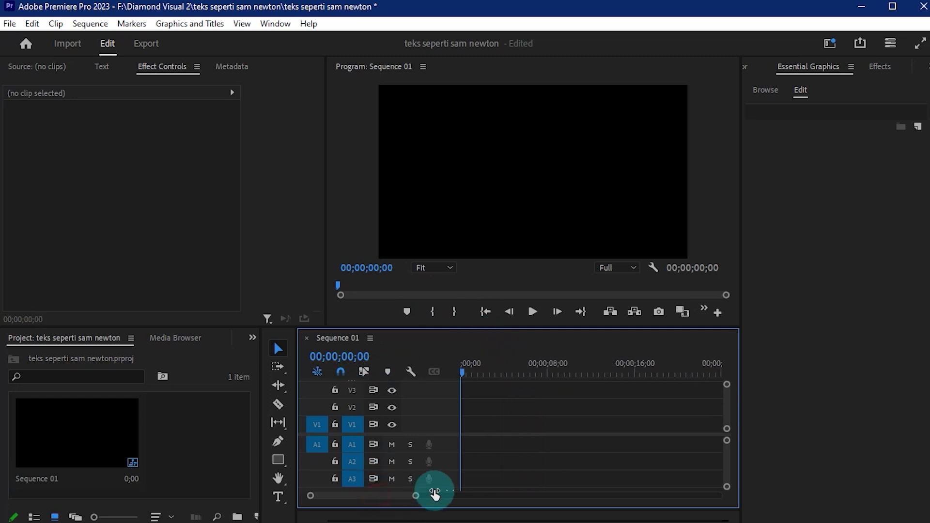
key(equal)
key(equal)
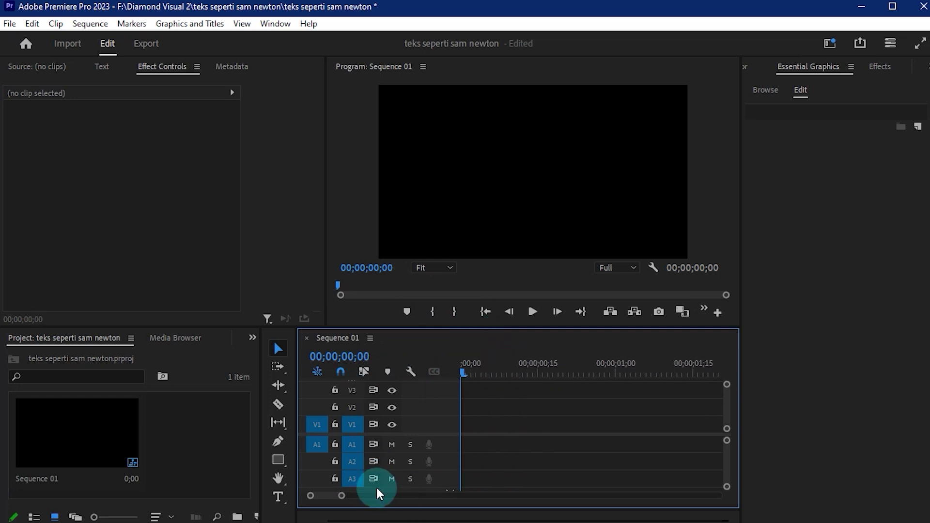
drag(342, 497, 359, 498)
click(278, 496)
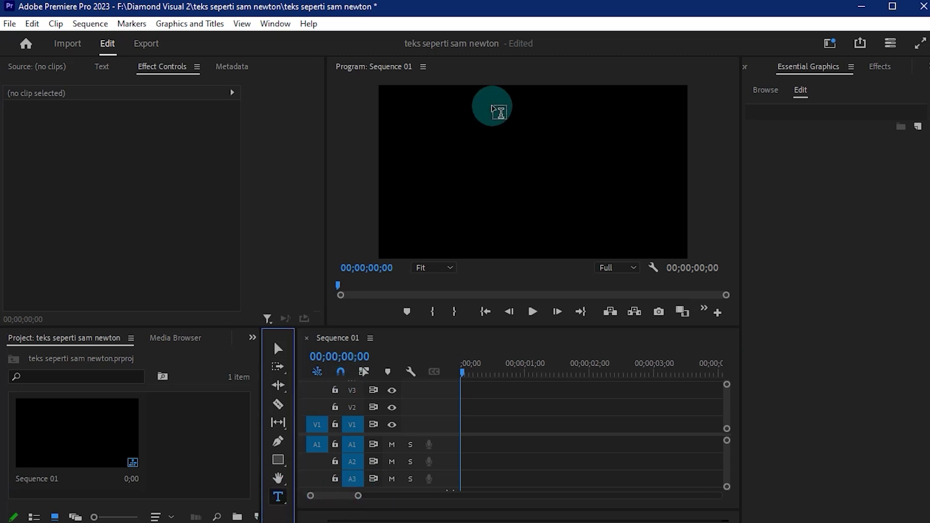
- Start a text box in the Program monitor for the 'diamond creative' Cinzel title on V1
click(450, 172)
text(diamond creative)
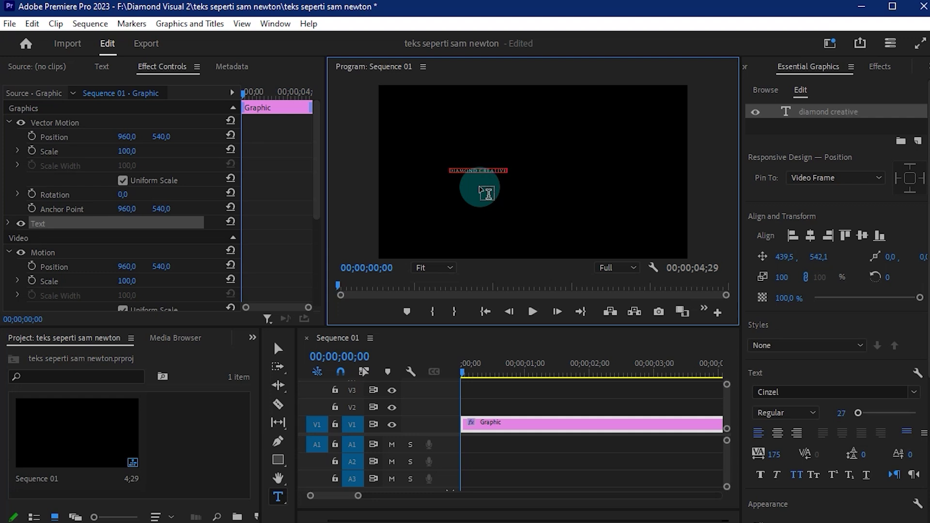
- Enlarge the title to font size 89 and centre it in the frame
drag(857, 413, 868, 413)
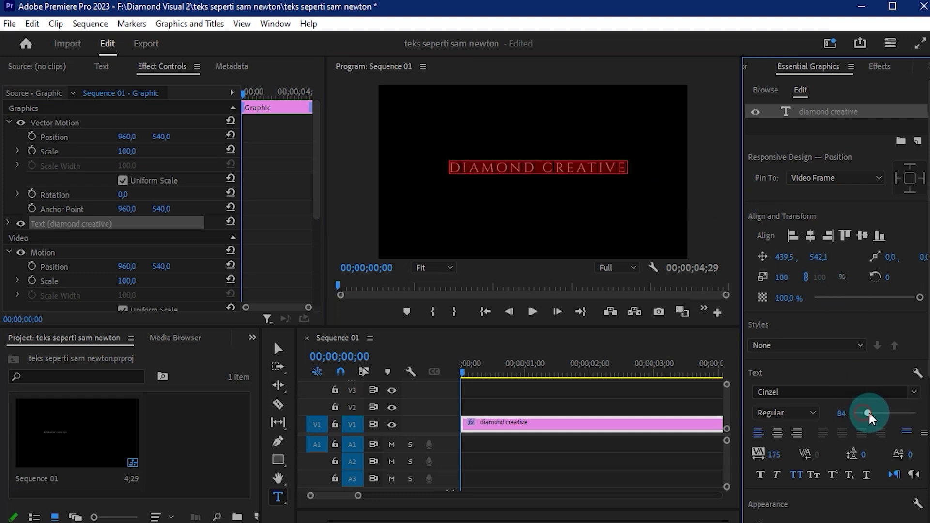
click(810, 236)
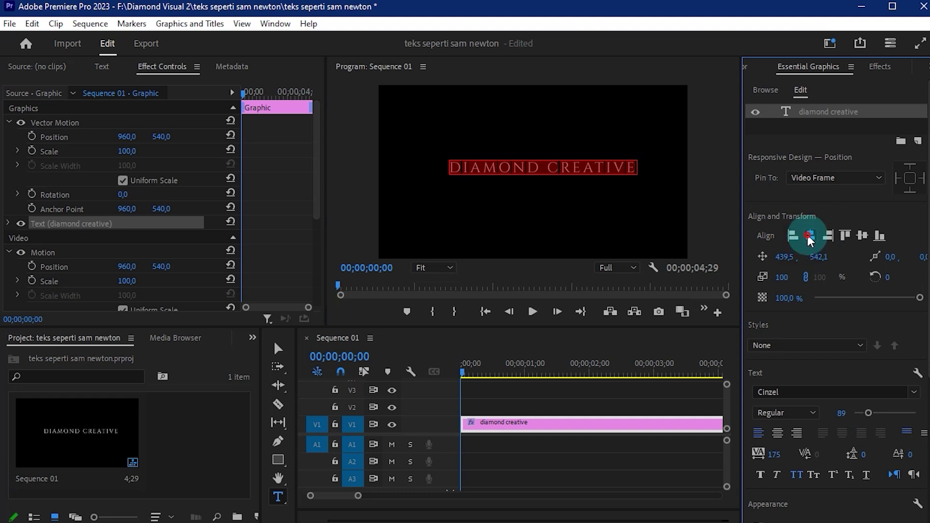
click(862, 235)
click(555, 172)
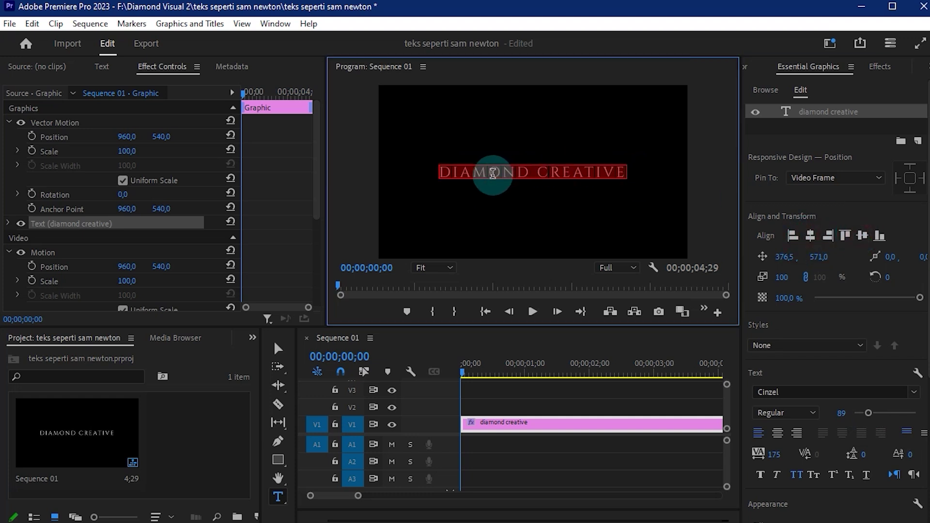
click(516, 173)
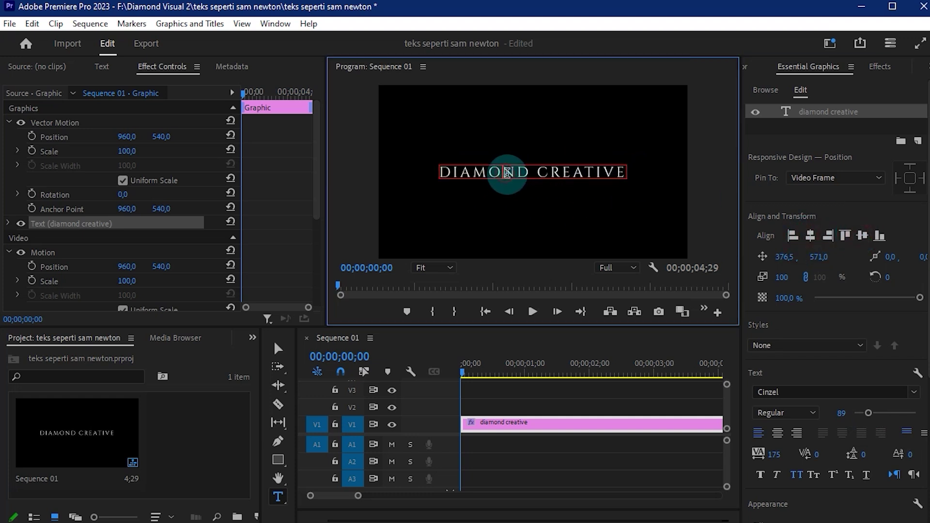
- Widen the title's letter tracking to 287 and select all its text
mouse_move(773, 454)
mouse_down()
mouse_move(787, 455)
mouse_move(669, 454)
mouse_up()
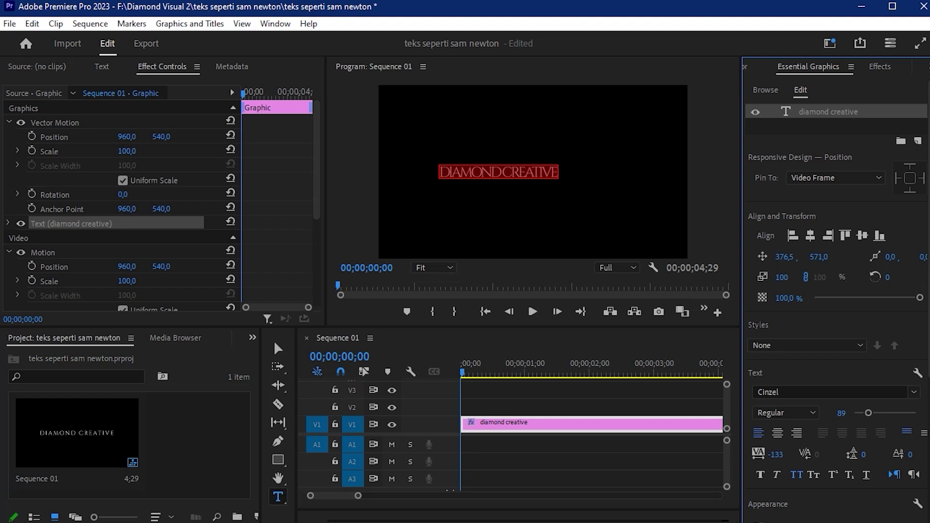
drag(773, 454, 920, 454)
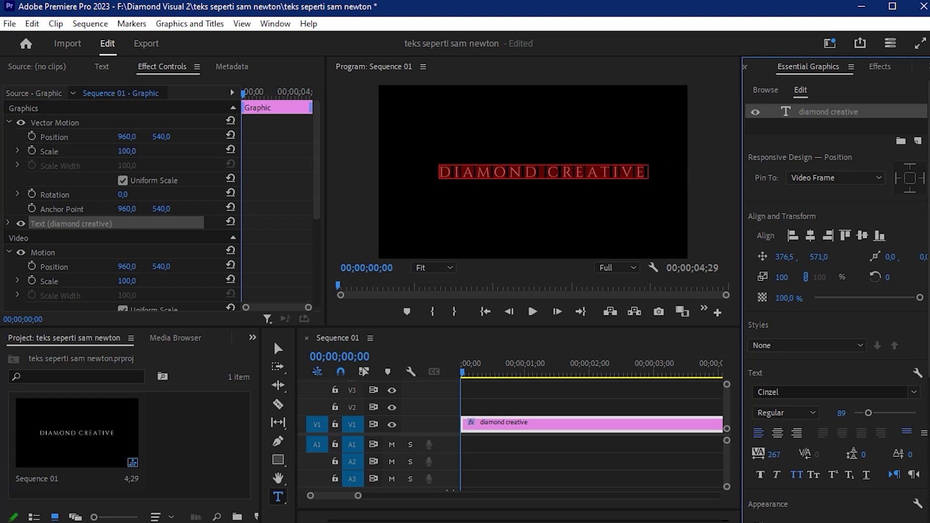
drag(773, 454, 745, 454)
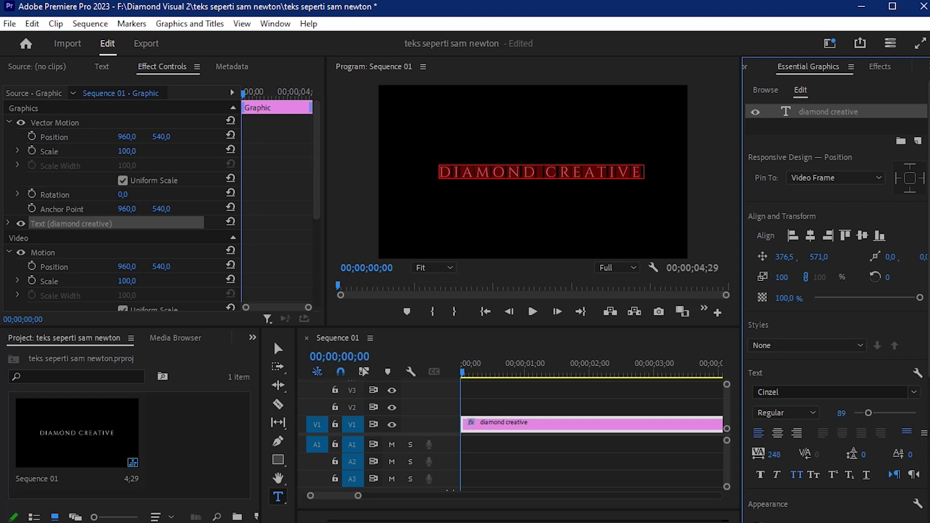
drag(774, 454, 789, 438)
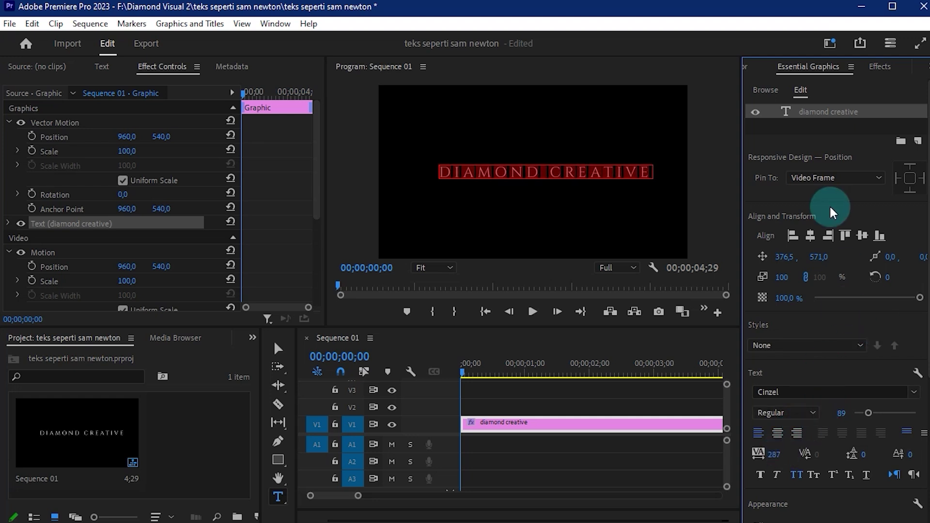
click(522, 170)
key(ctrl+a)
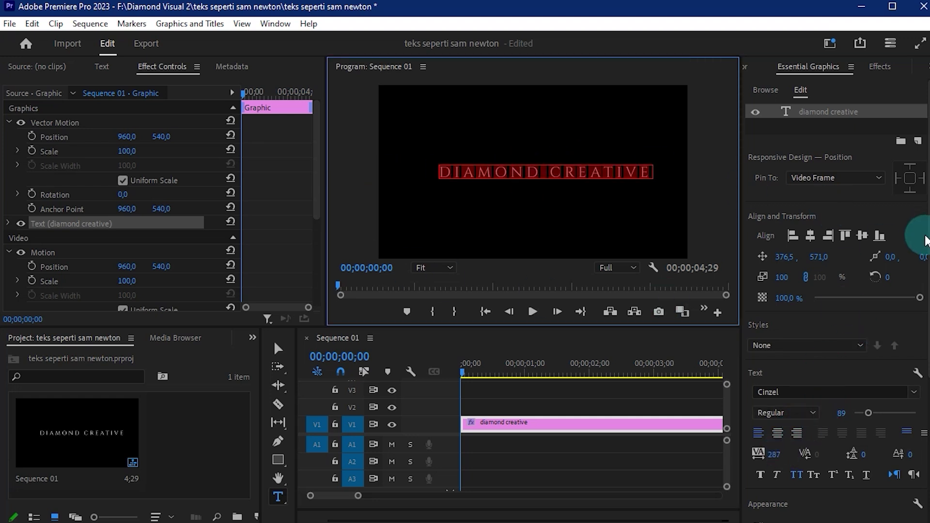
- Centre the spaced-out title horizontally and select the whole DIAMOND CREATIVE text
click(812, 236)
click(511, 167)
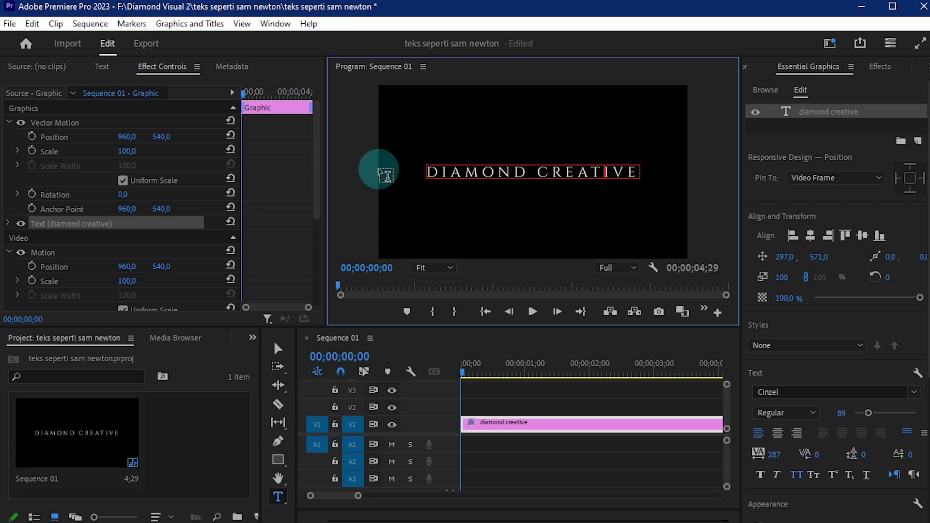
click(463, 172)
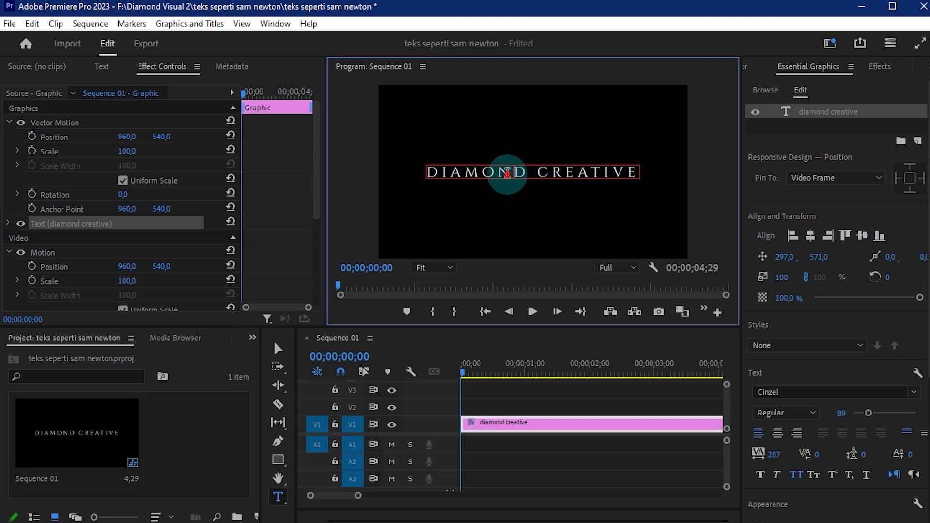
click(511, 171)
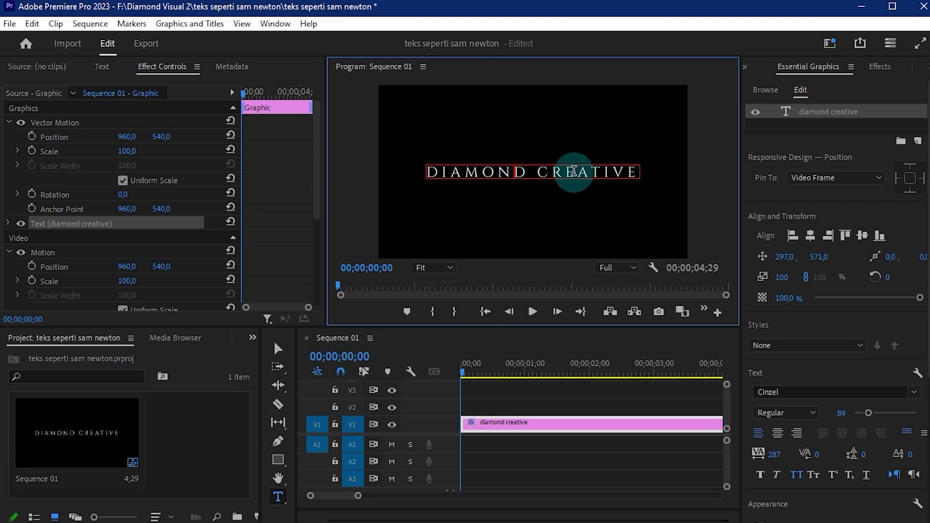
triple_click(508, 172)
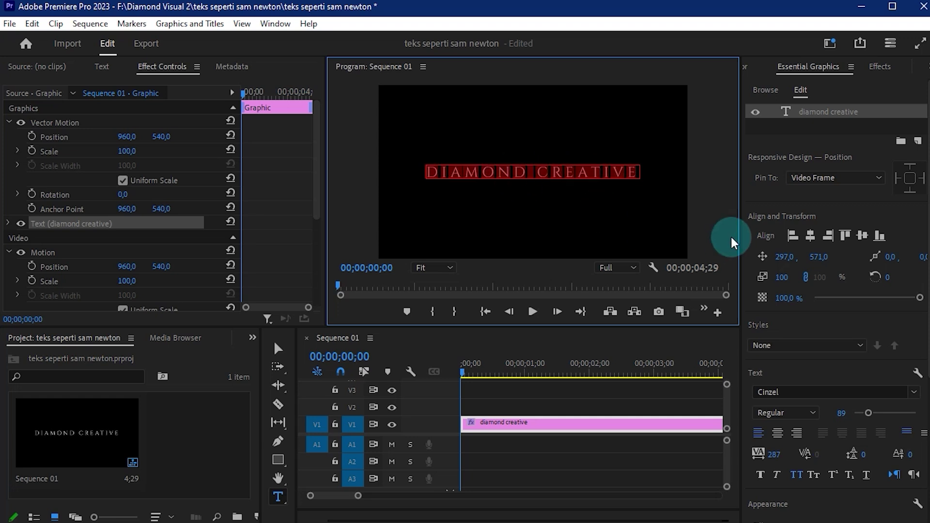
- Confirm the title stays in Cinzel with the Regular font style, then deselect it
click(790, 392)
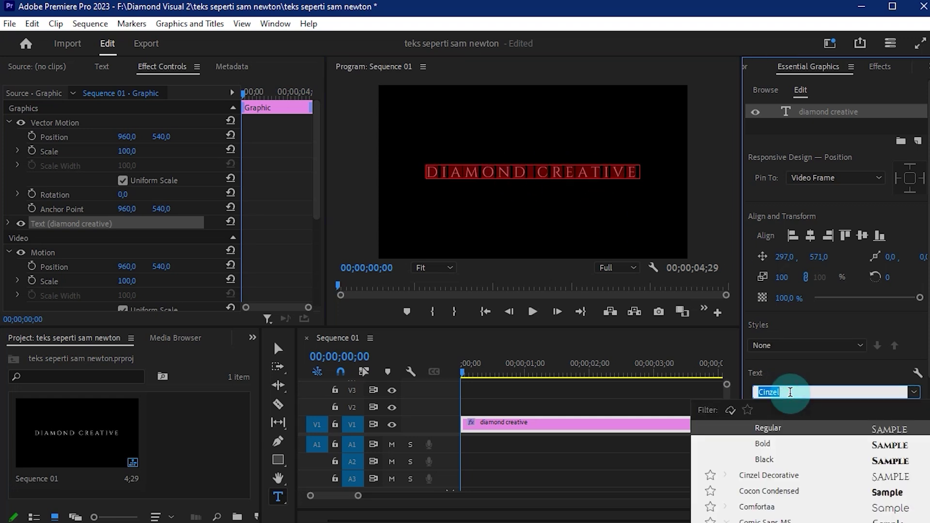
click(790, 392)
click(789, 391)
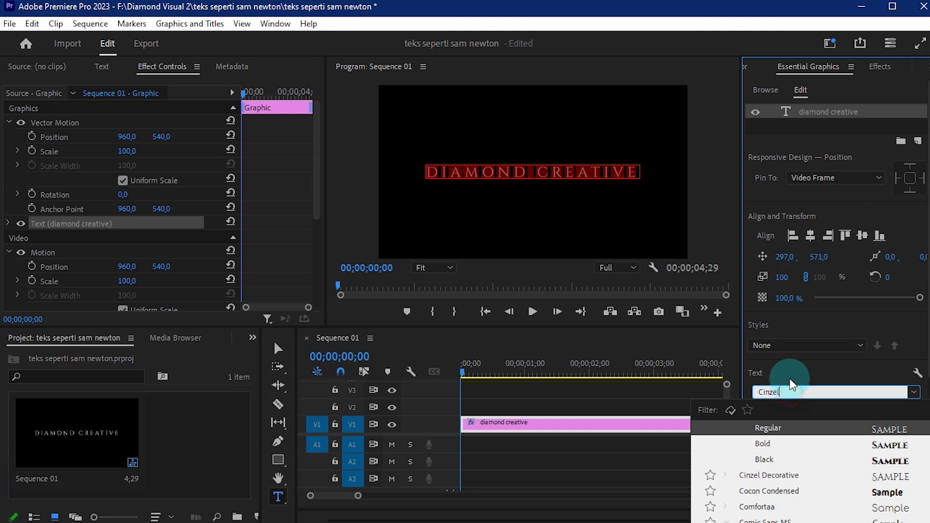
click(789, 381)
click(789, 411)
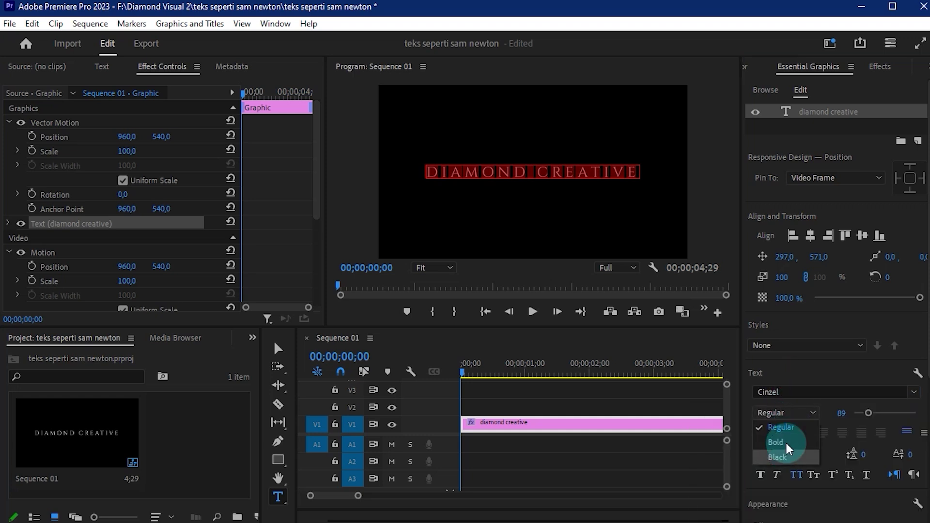
click(785, 427)
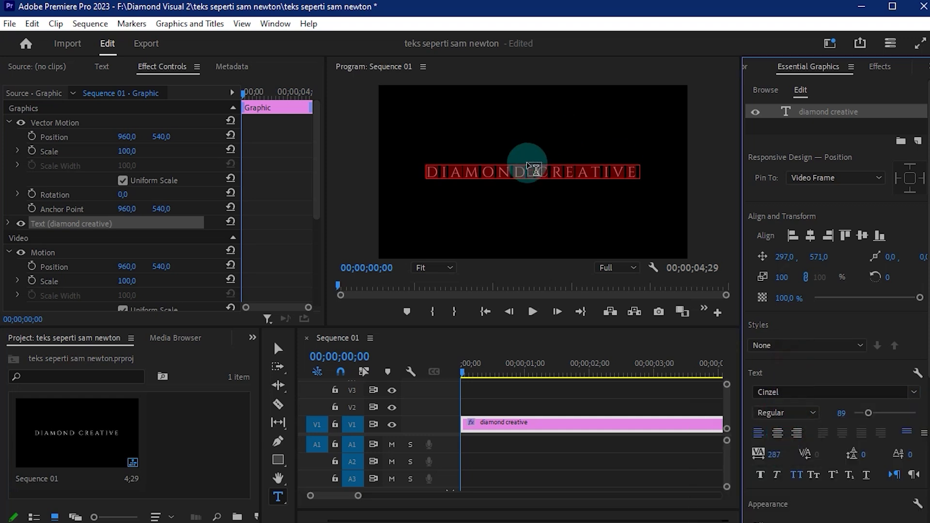
click(506, 170)
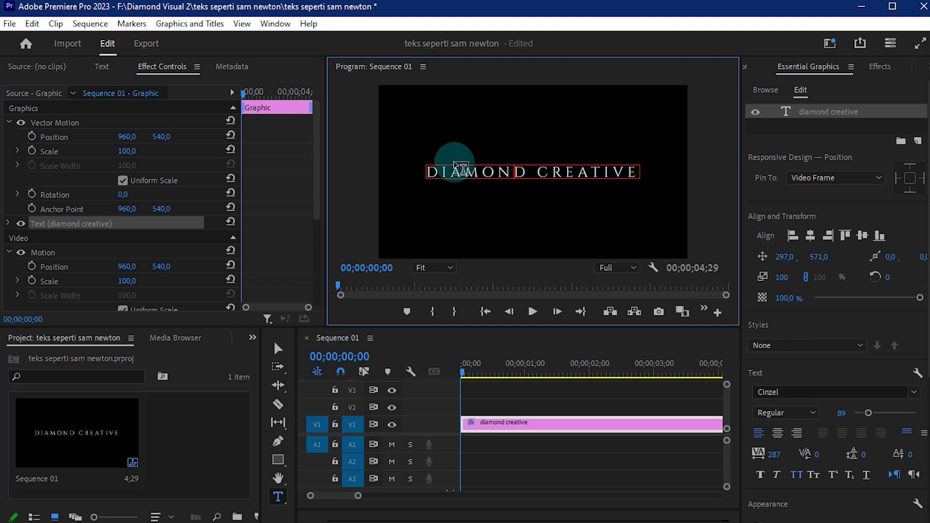
- Delete the first letter D from the title
drag(435, 172, 426, 172)
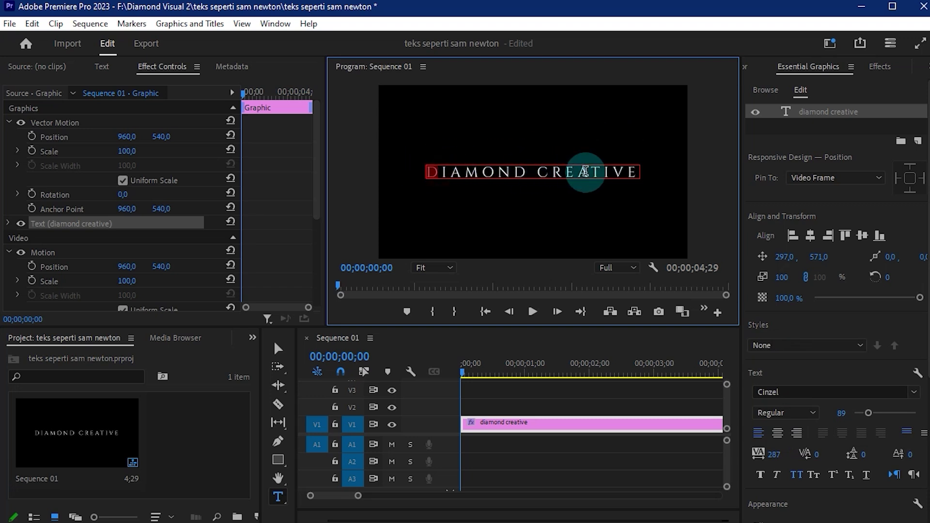
click(467, 172)
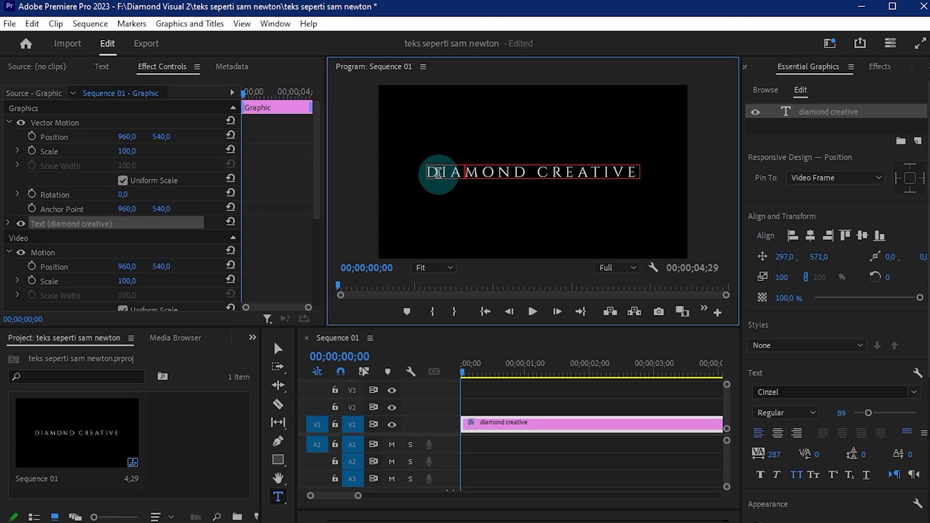
drag(438, 173, 409, 176)
key(BackSpace)
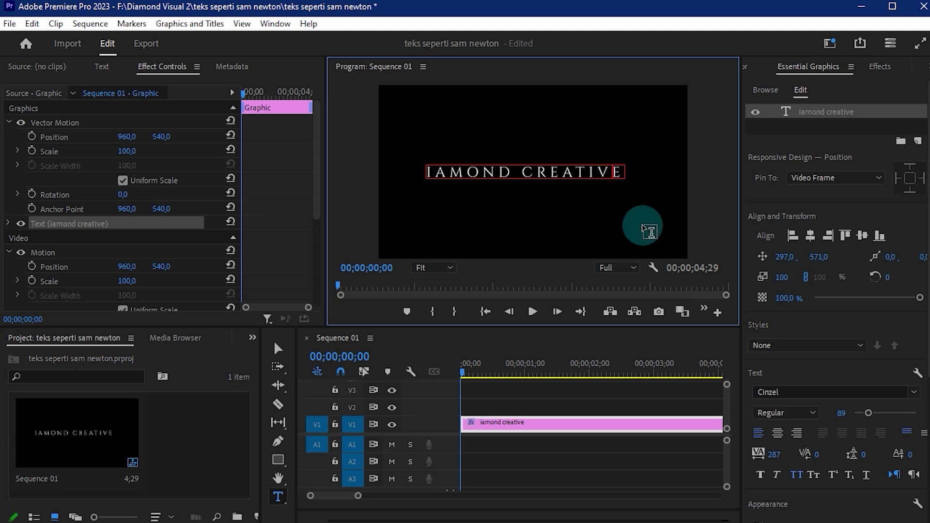
- Re-centre the shortened IAMOND CREATIV title horizontally and deselect the clip
triple_click(588, 179)
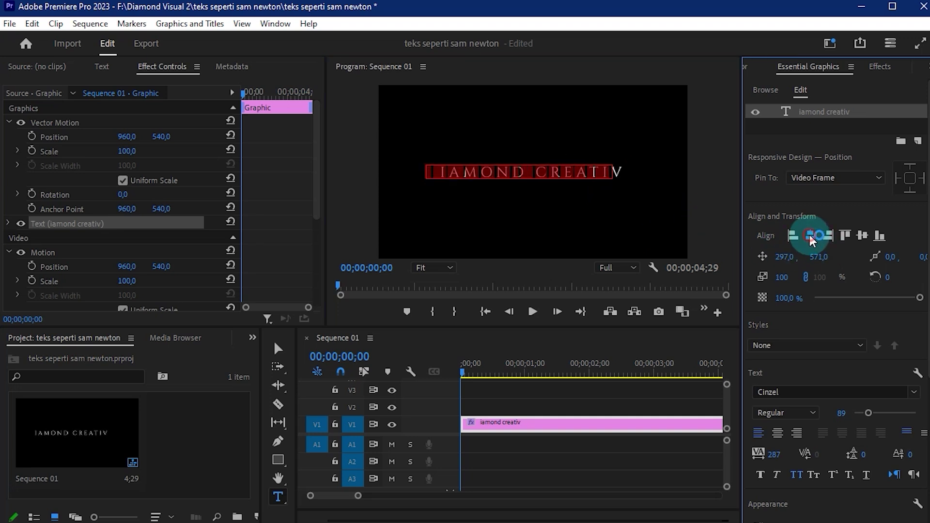
click(809, 235)
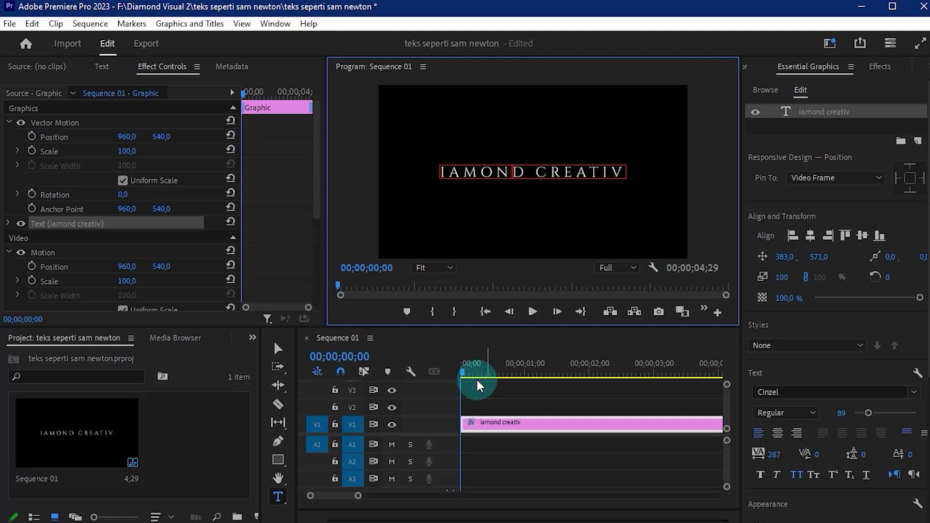
click(464, 391)
click(482, 404)
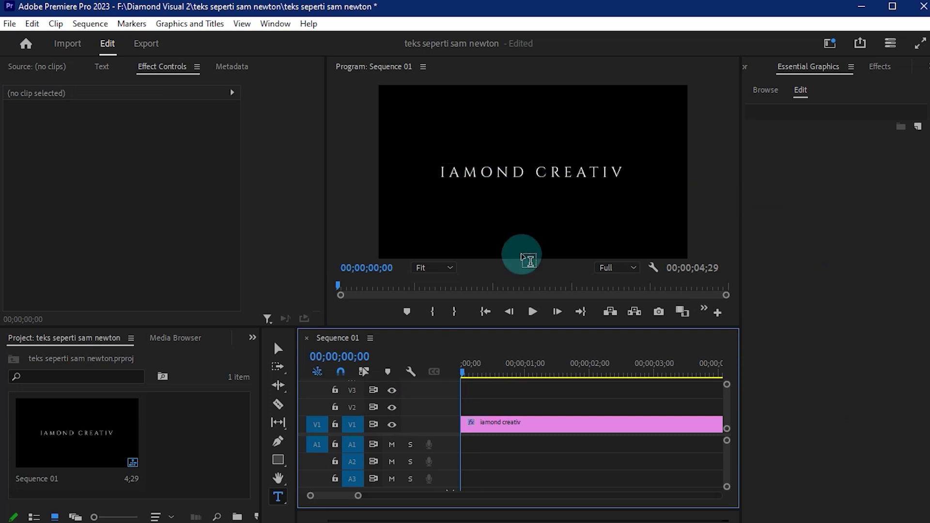
click(509, 201)
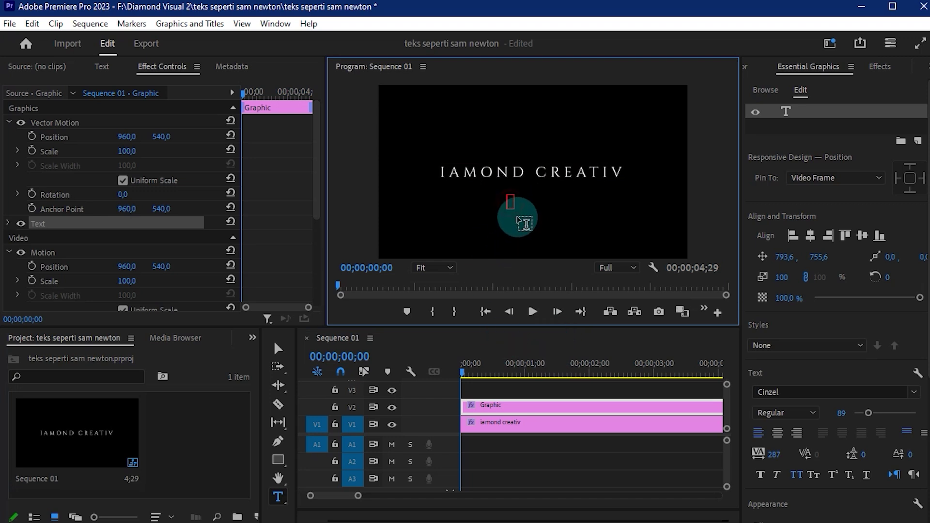
- Type D into a new text graphic and return the playhead to the start
text(d)
click(471, 369)
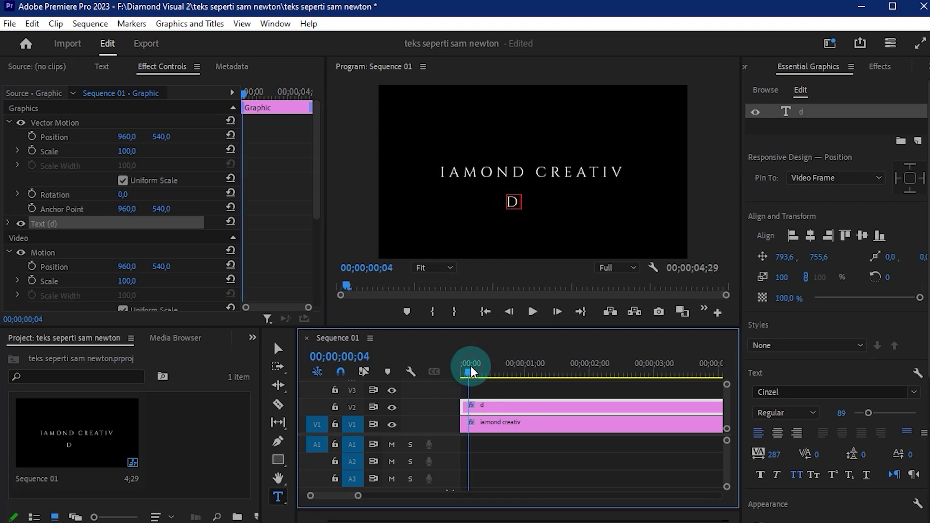
drag(466, 373, 451, 369)
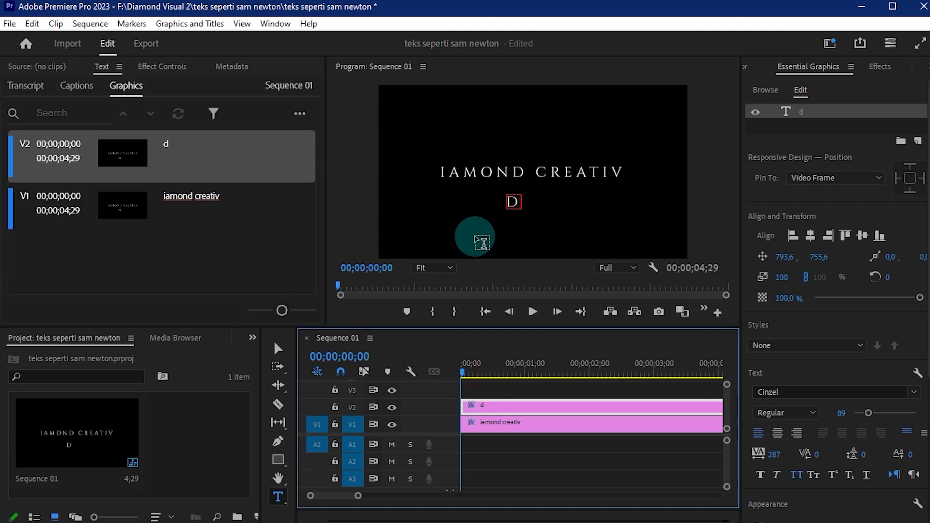
- Type E beside the D and cut it out of the D graphic
click(537, 209)
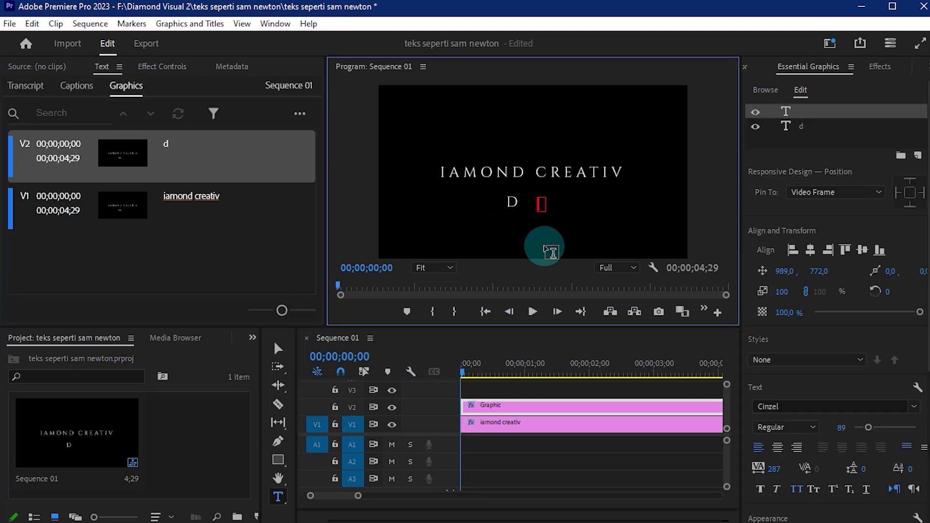
text(e)
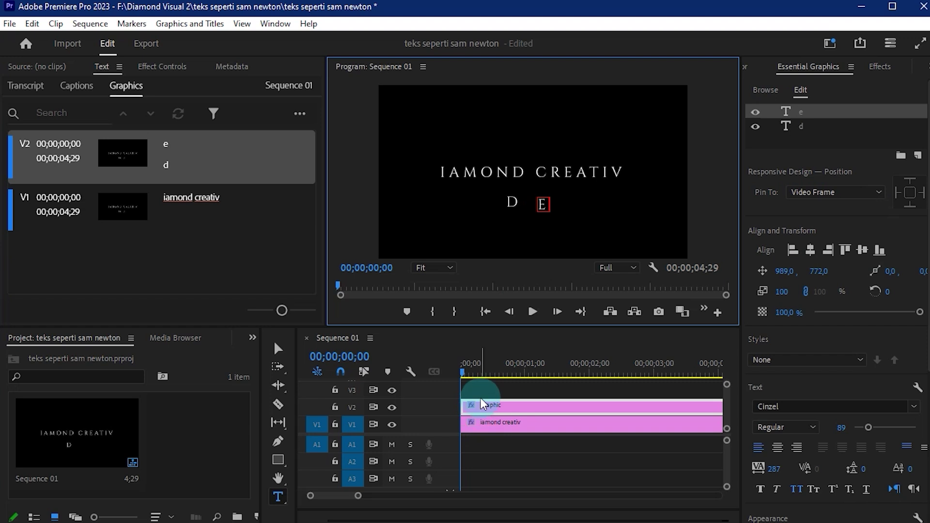
key(BackSpace)
click(426, 373)
click(486, 389)
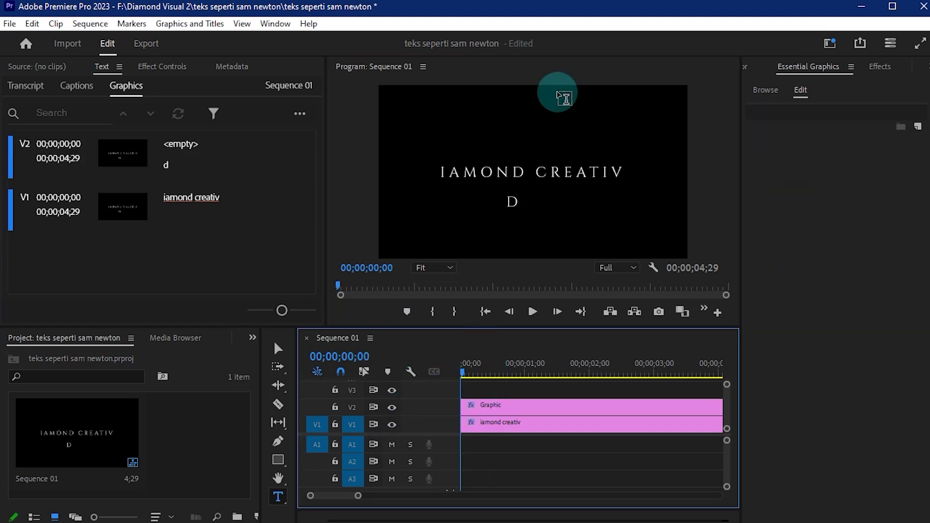
- Select the new E clip on V3, then the D graphic clip on V2
click(558, 198)
text(e)
click(533, 386)
click(440, 374)
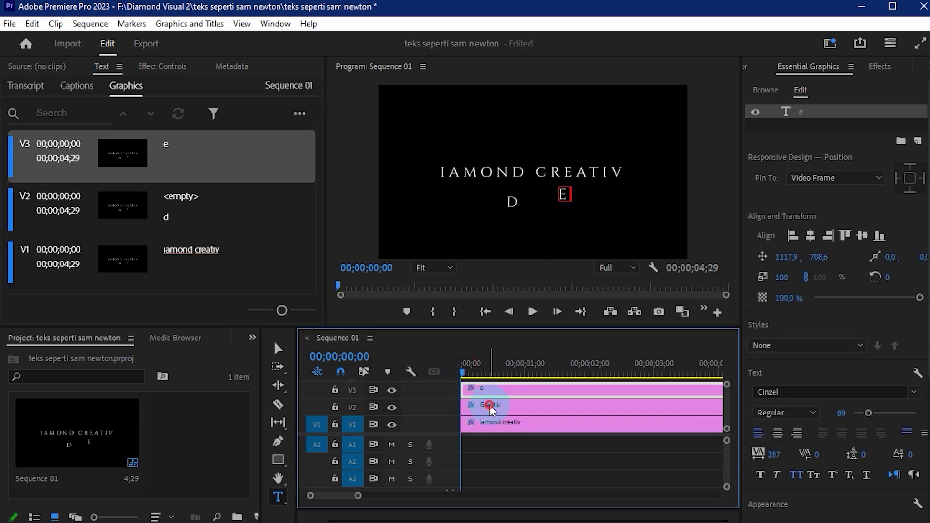
click(490, 407)
click(489, 388)
click(480, 406)
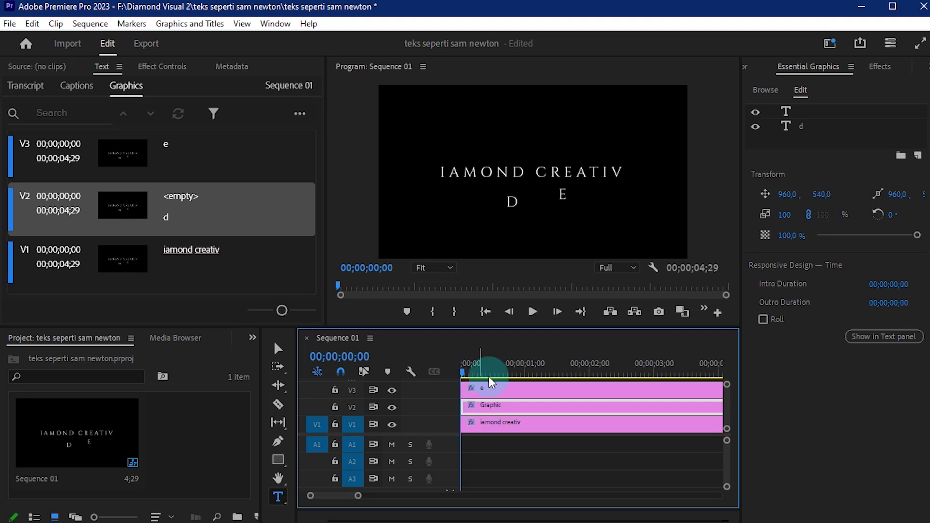
- Centre both the D and E layers horizontally and vertically in the frame
click(806, 126)
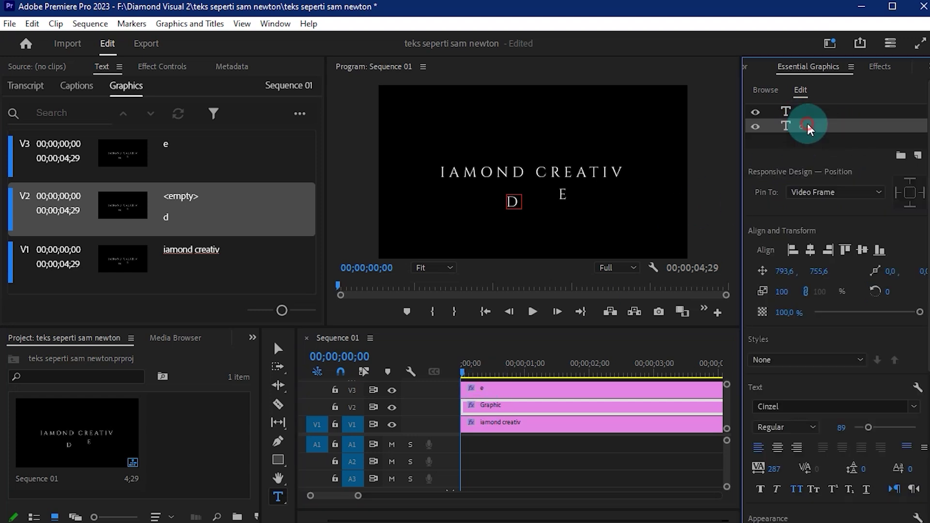
click(810, 250)
click(862, 250)
click(495, 388)
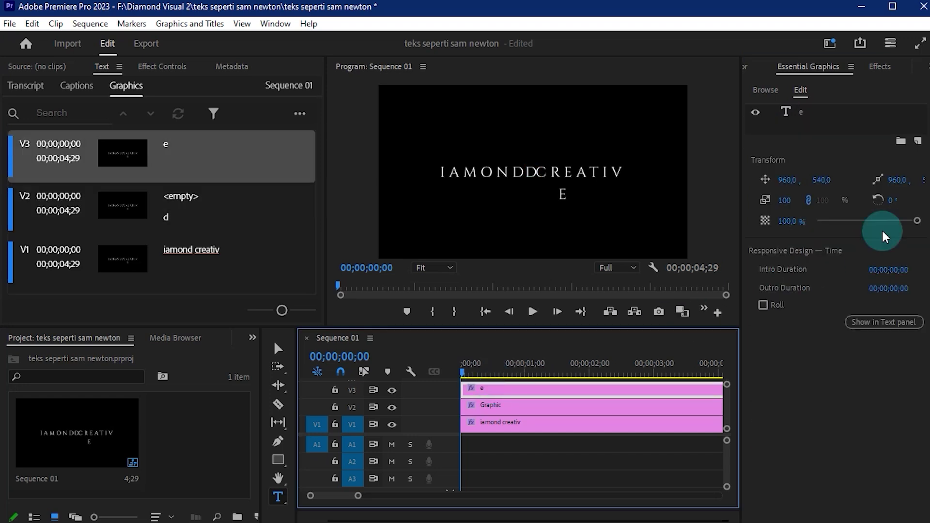
click(800, 114)
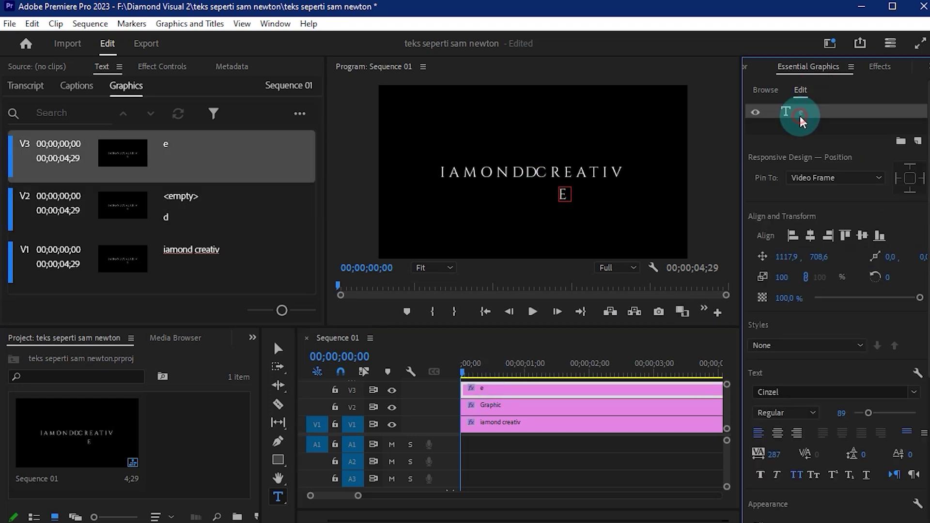
click(810, 236)
click(862, 235)
- Scrub the sequence start, then hide the iamond creativ track V1 from output
click(454, 355)
drag(470, 368, 417, 370)
click(495, 400)
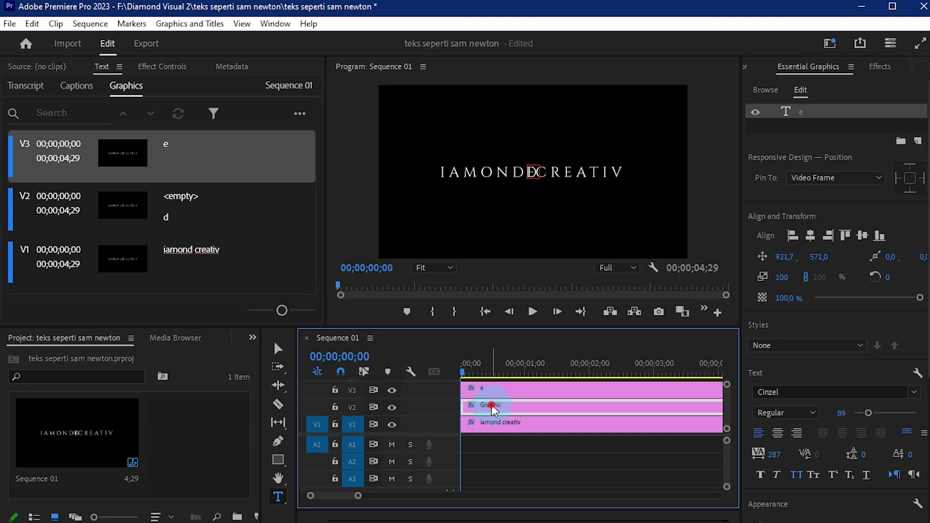
click(487, 389)
click(493, 426)
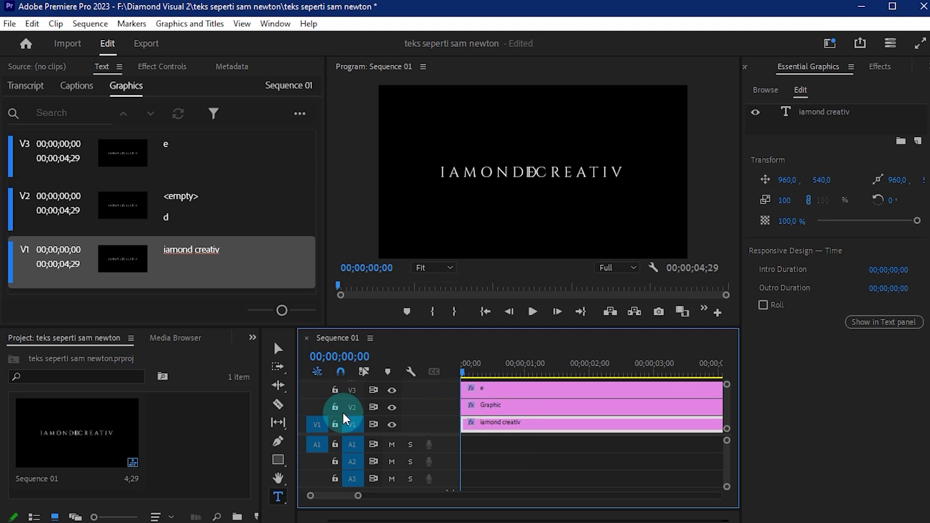
click(392, 425)
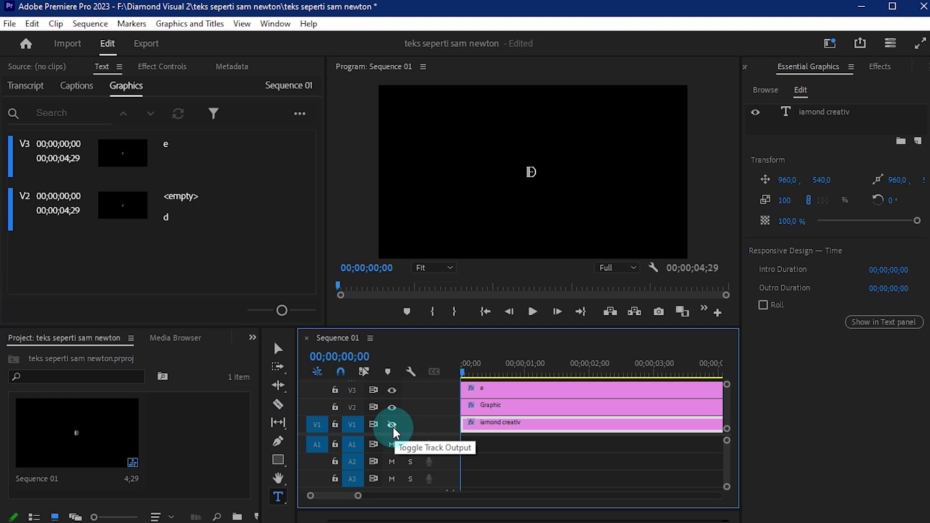
- Shift the D left to x 916 so it sits beside the E as DE
click(489, 387)
click(492, 405)
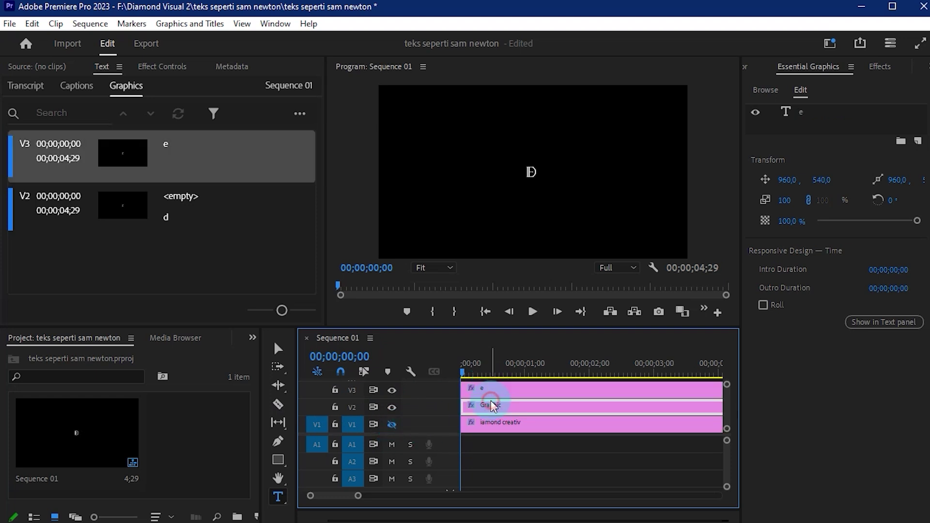
mouse_move(785, 194)
mouse_down()
mouse_move(760, 195)
mouse_move(799, 180)
mouse_up()
click(519, 387)
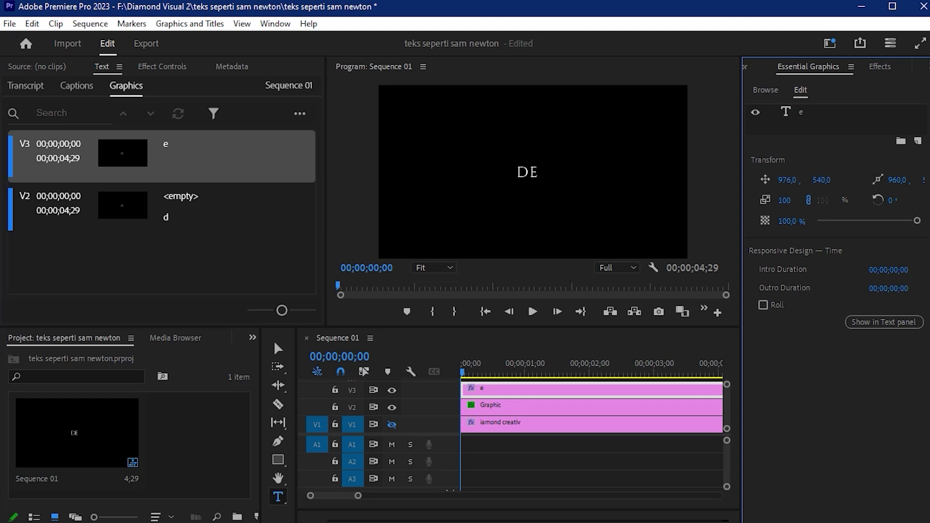
click(536, 405)
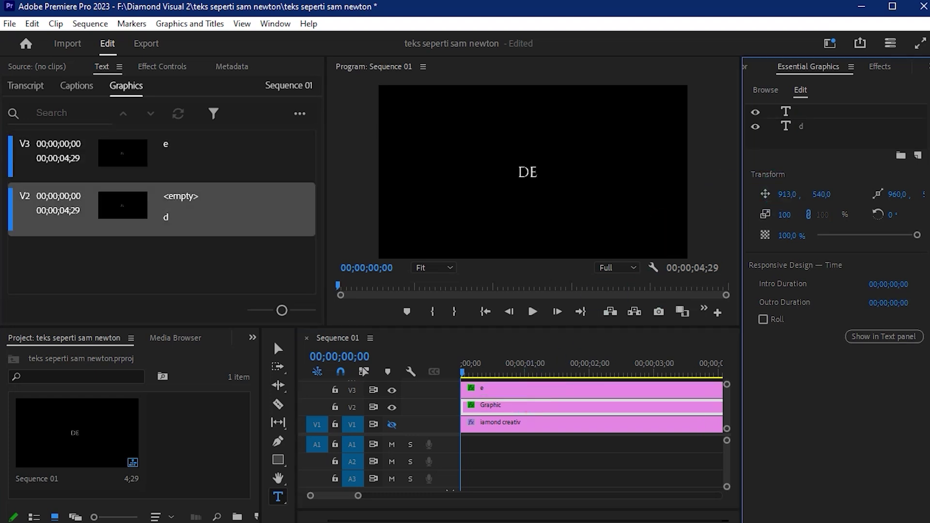
drag(787, 195, 789, 193)
- Preview the opening frames and turn the iamond creativ track V1 back on
click(484, 388)
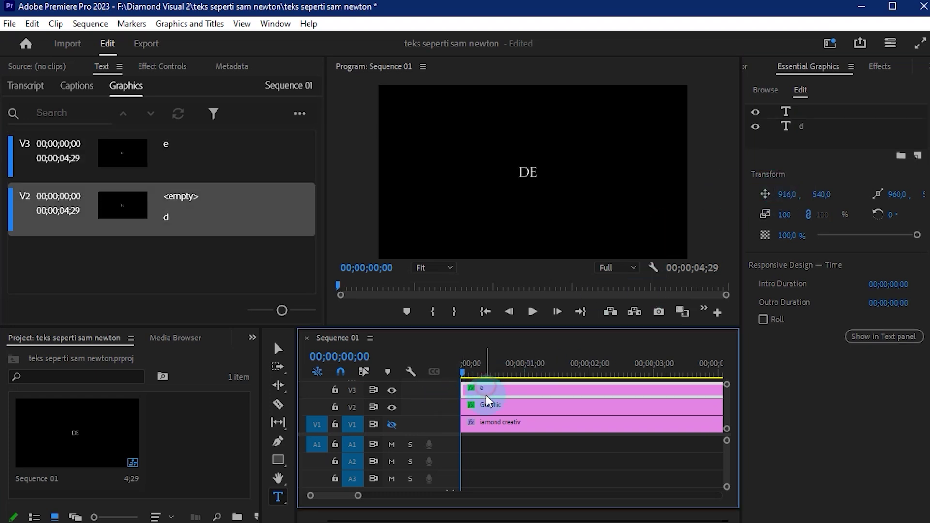
click(487, 405)
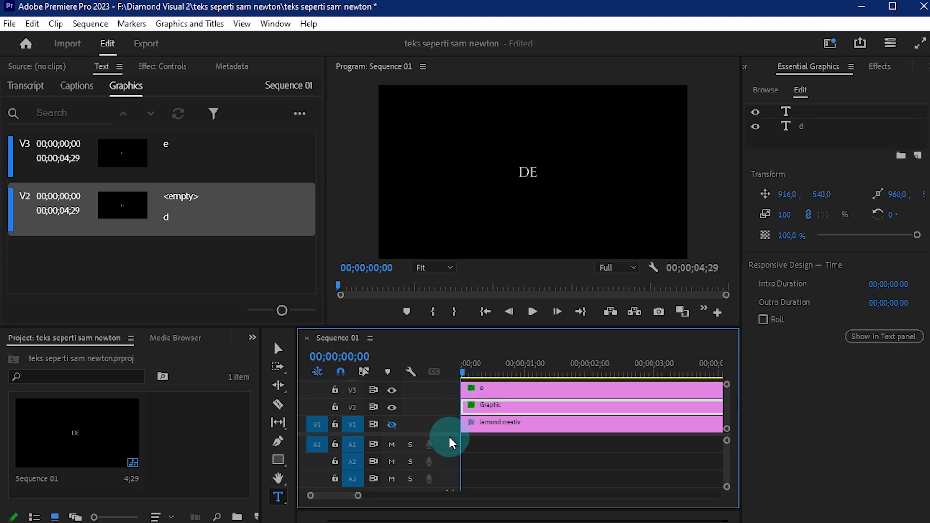
drag(467, 364, 463, 364)
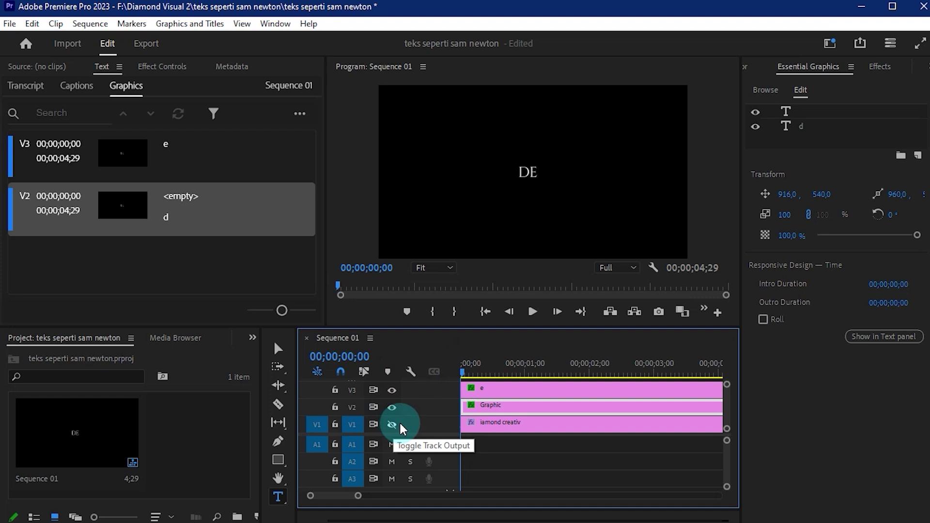
click(471, 423)
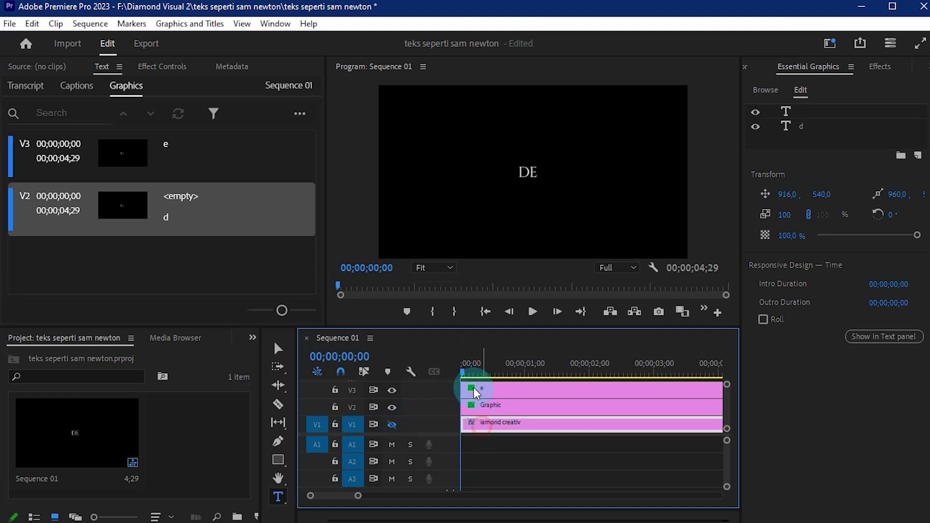
click(393, 425)
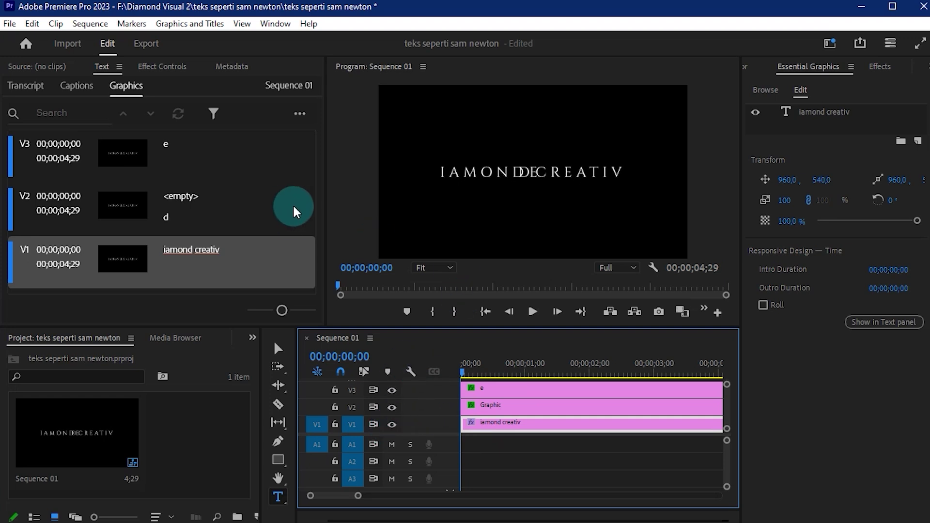
- In Effect Controls for the D clip, set a Motion Position keyframe at frame 0
click(165, 67)
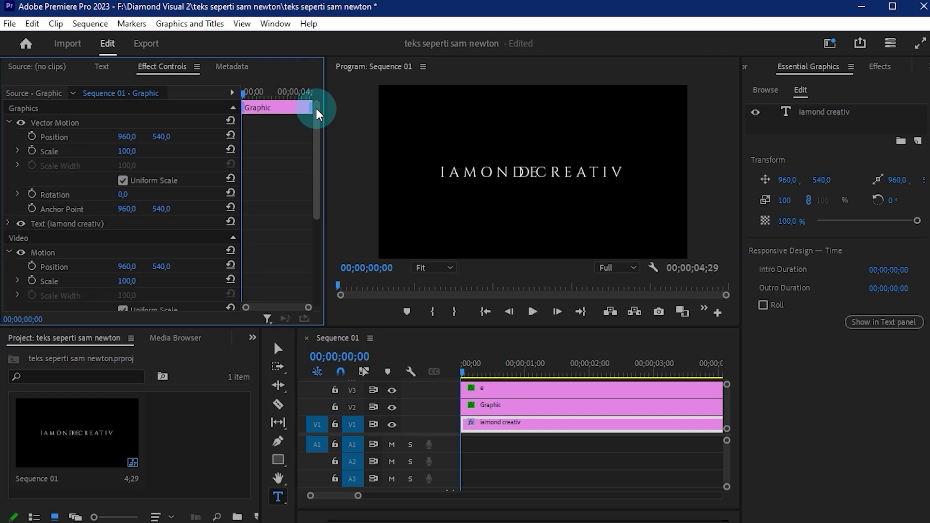
drag(316, 109, 318, 170)
click(62, 138)
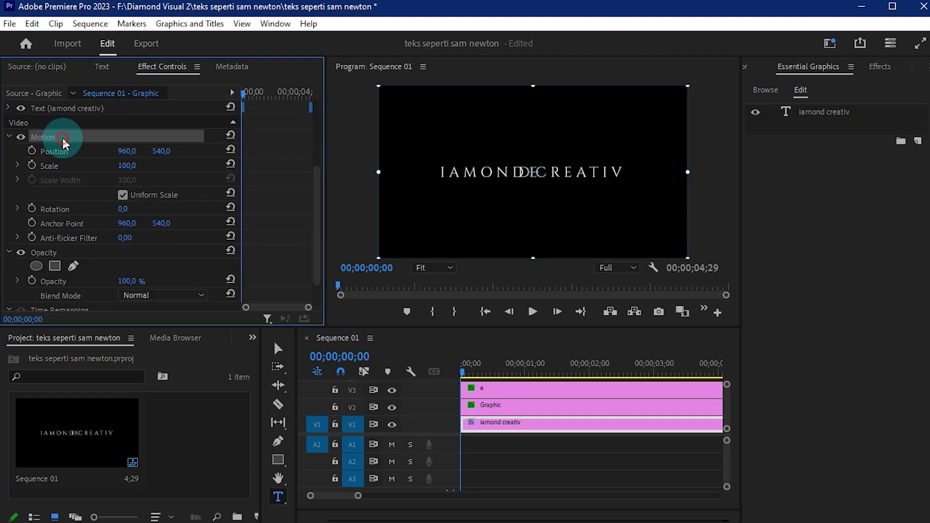
click(491, 414)
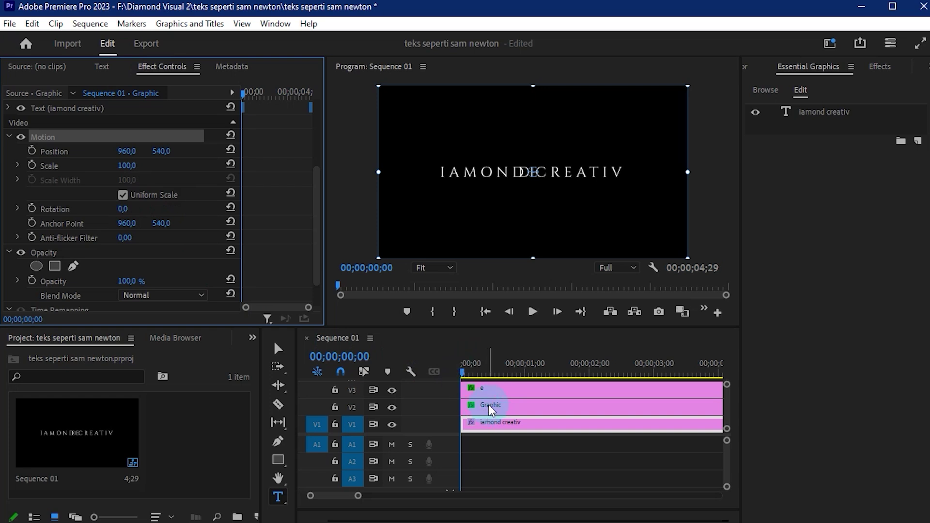
click(489, 405)
click(286, 224)
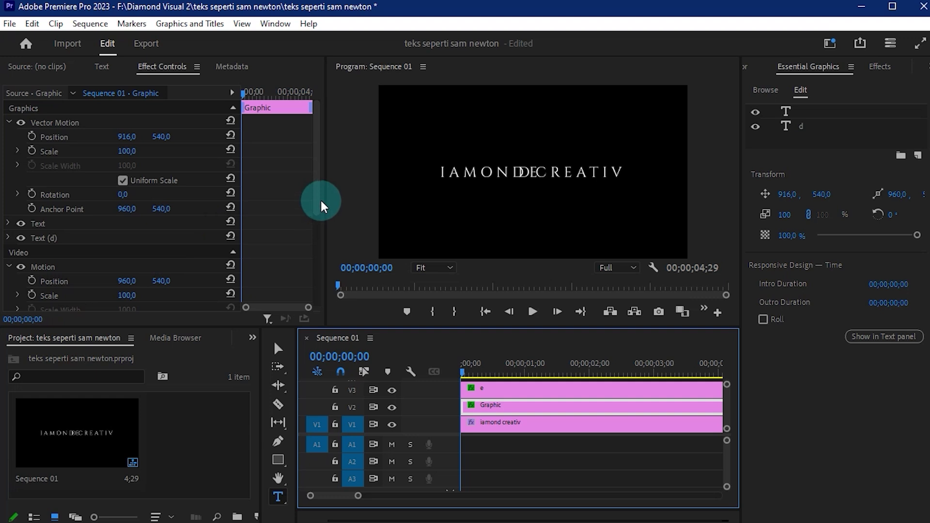
drag(315, 201, 316, 265)
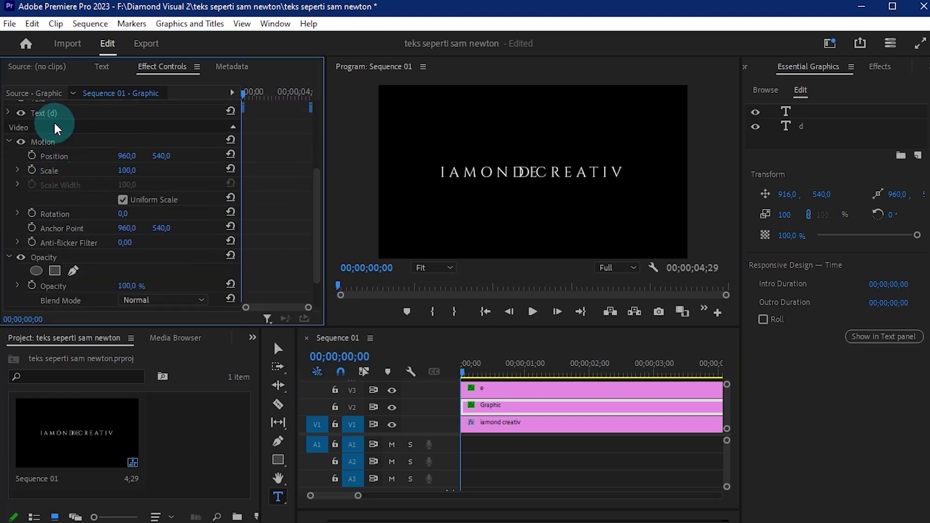
click(35, 153)
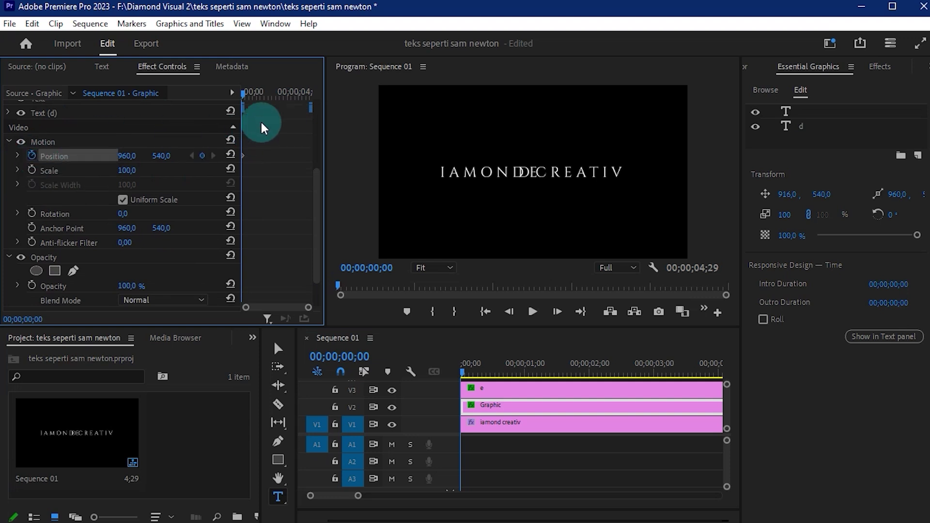
- At 00;00;00;24, set Position X to 394 so the letters read DIAMOND
click(469, 392)
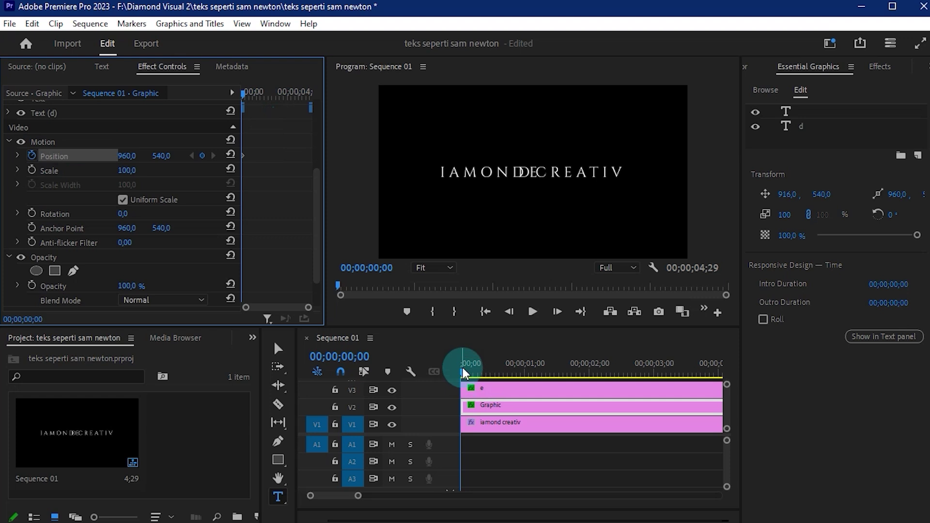
drag(462, 372, 514, 378)
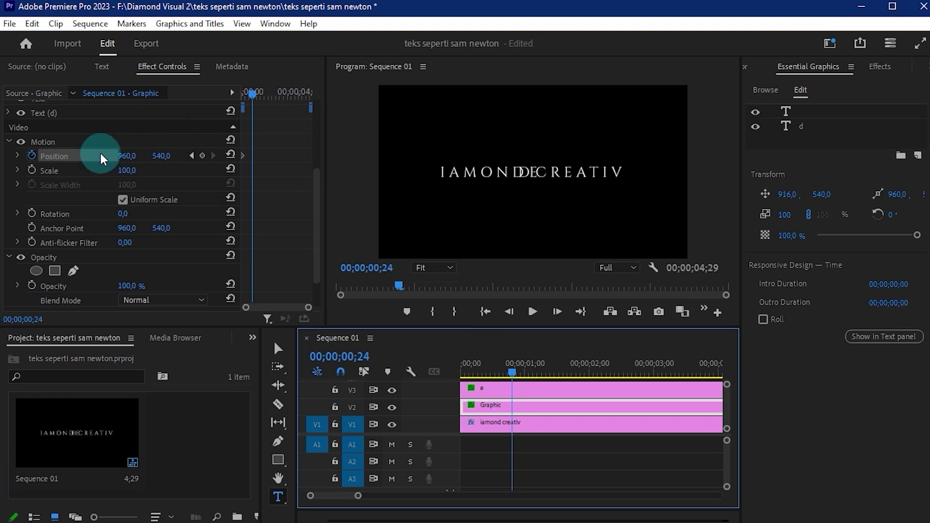
drag(131, 158, 57, 155)
drag(127, 156, 88, 155)
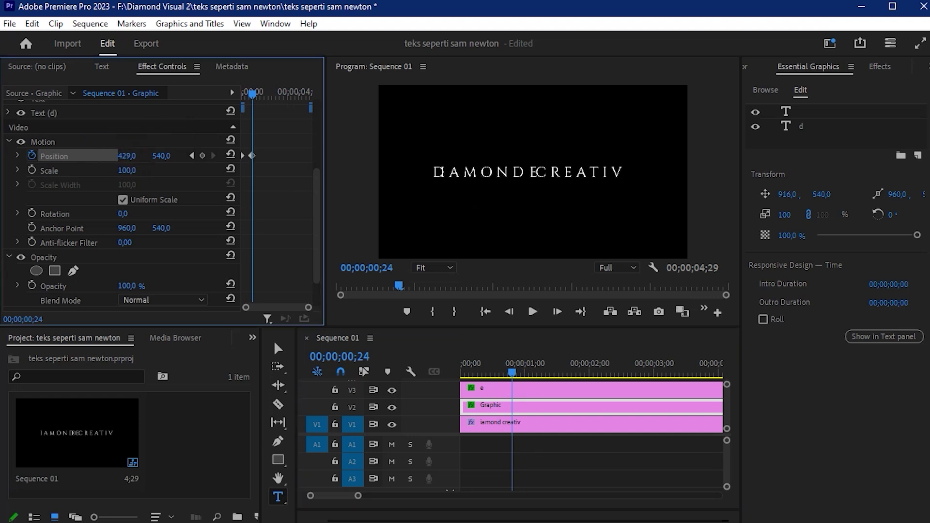
text(394)
click(133, 157)
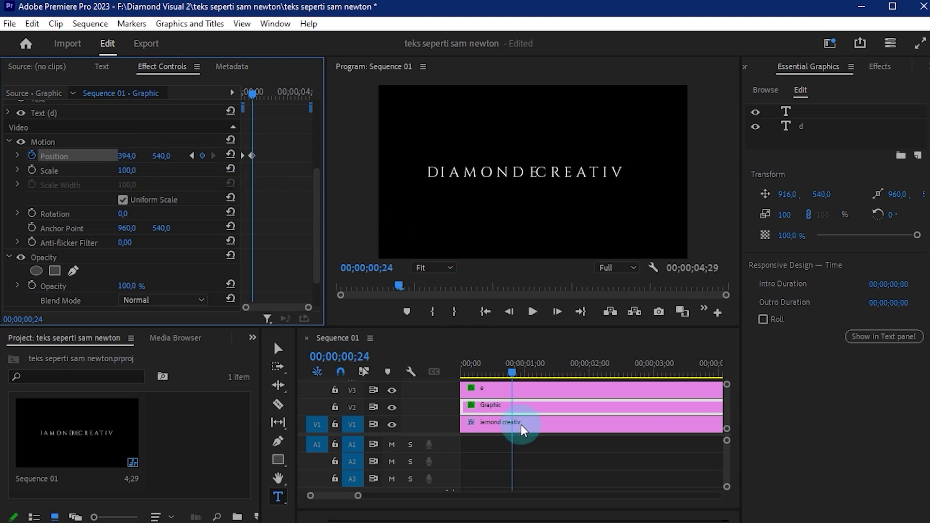
click(484, 389)
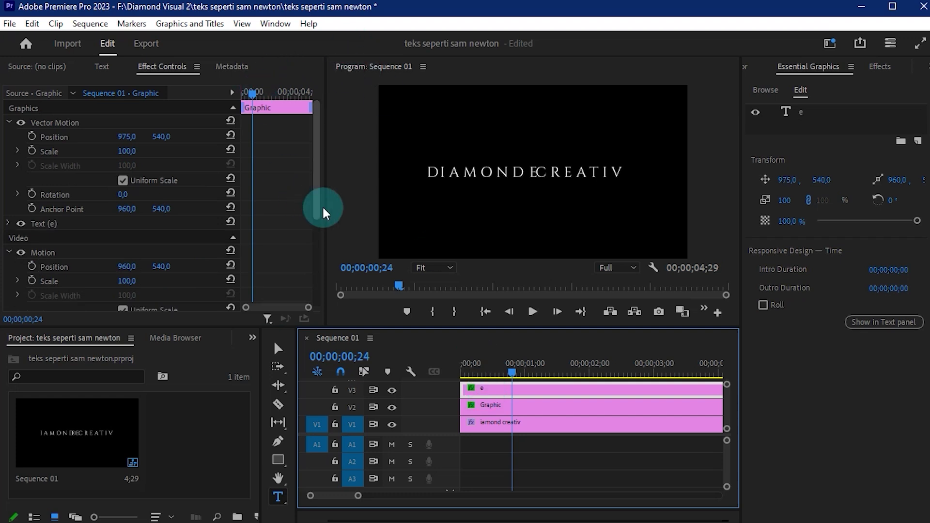
click(315, 200)
- Set a Position keyframe for the E at the start of the sequence
scroll(315, 208, down, 2)
drag(264, 102, 155, 97)
click(76, 215)
click(32, 215)
- Jump to the D clip's second Position keyframe at frame 24
click(496, 405)
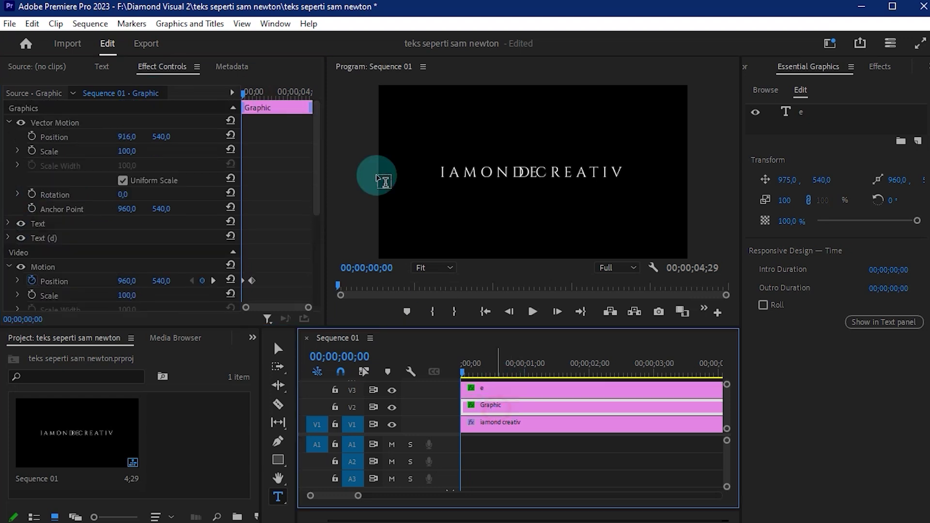
drag(319, 189, 319, 232)
drag(308, 307, 298, 309)
click(501, 392)
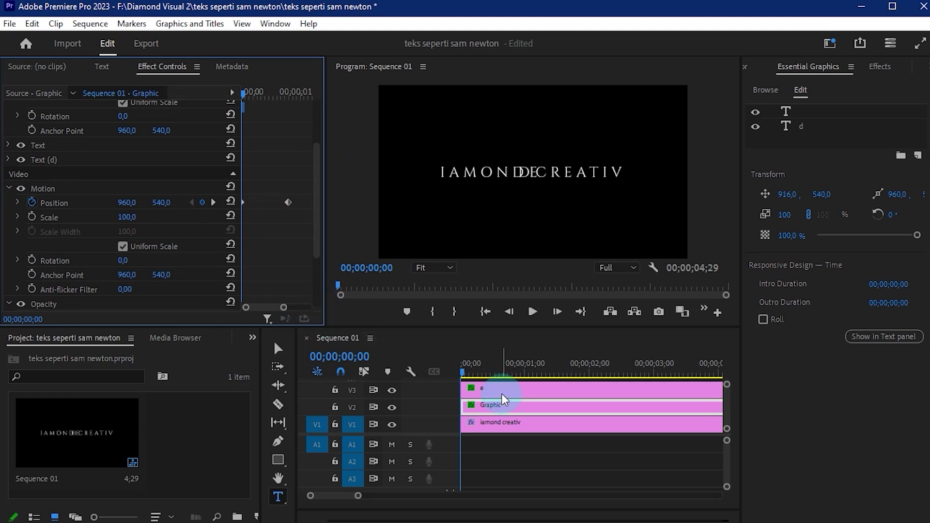
click(220, 205)
click(215, 205)
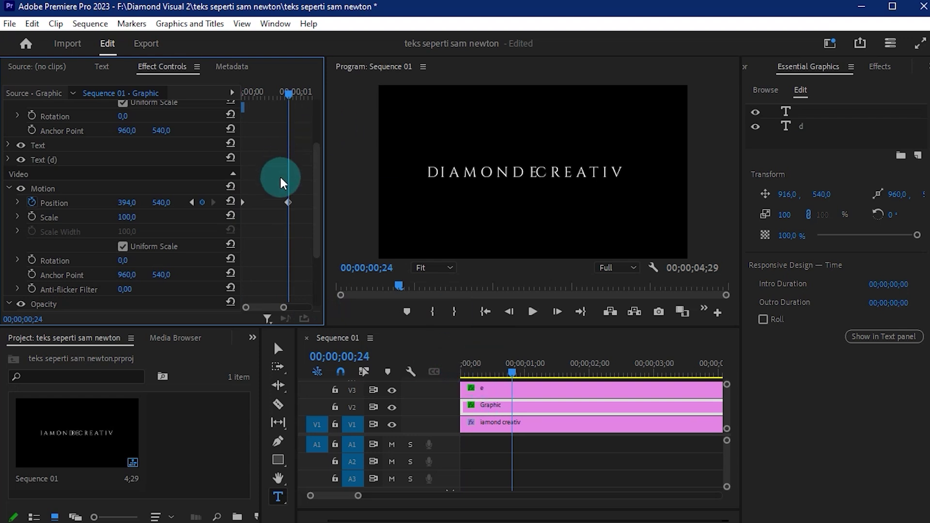
- On the E clip, scrub Position X to about 1545 to complete DIAMOND CREATIVE
click(518, 397)
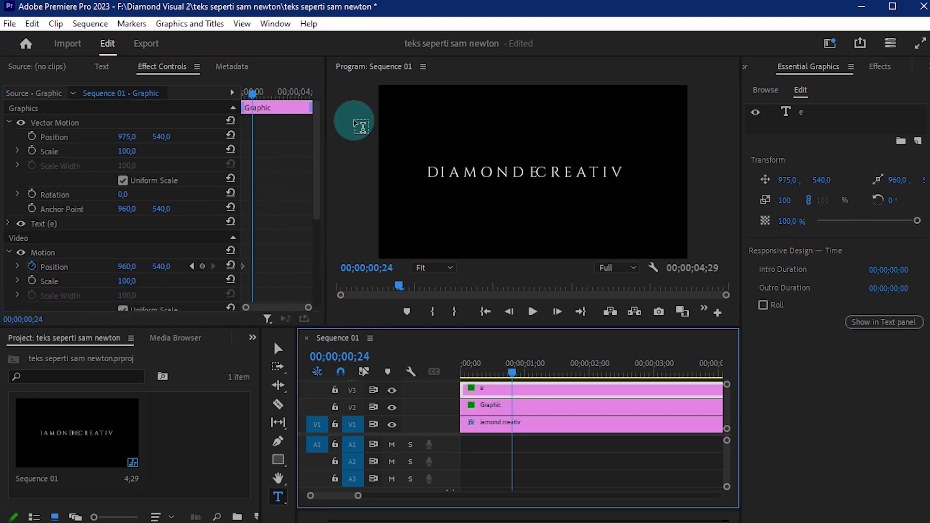
drag(315, 182, 316, 206)
drag(127, 219, 192, 219)
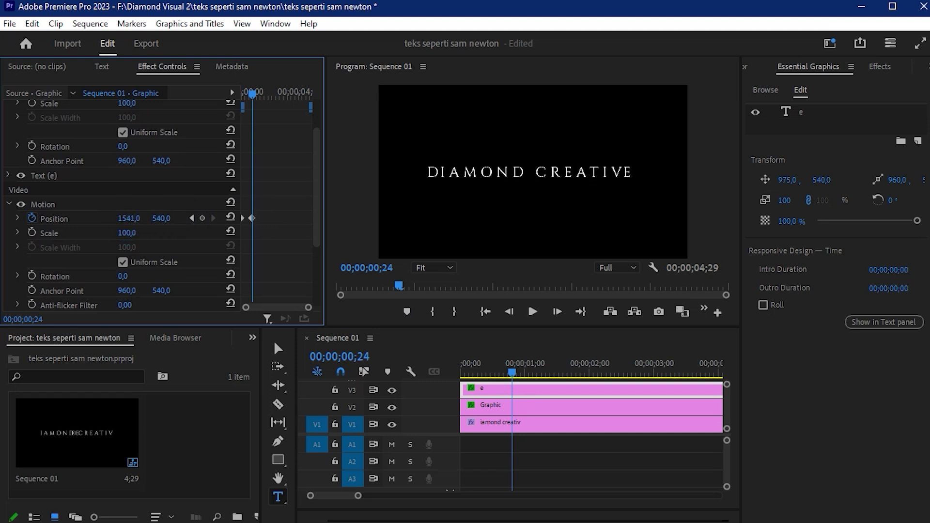
drag(126, 219, 128, 213)
click(509, 405)
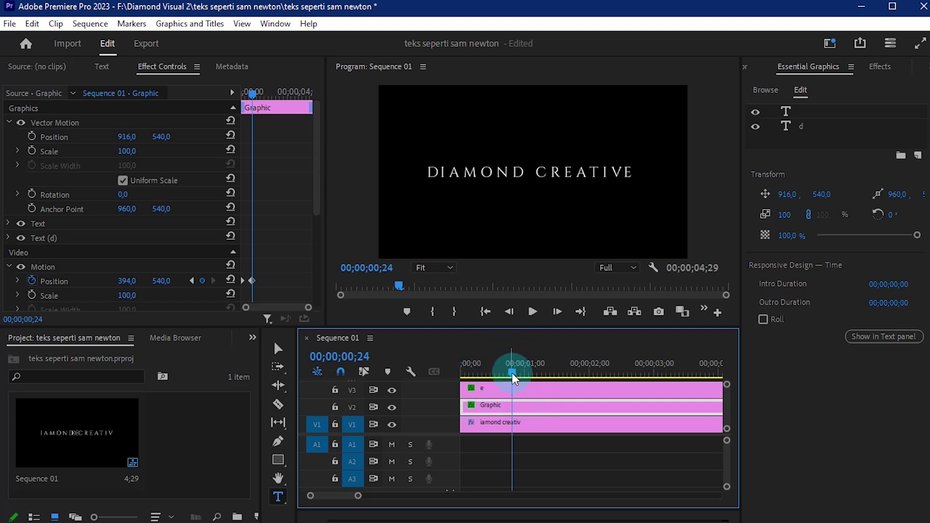
click(499, 411)
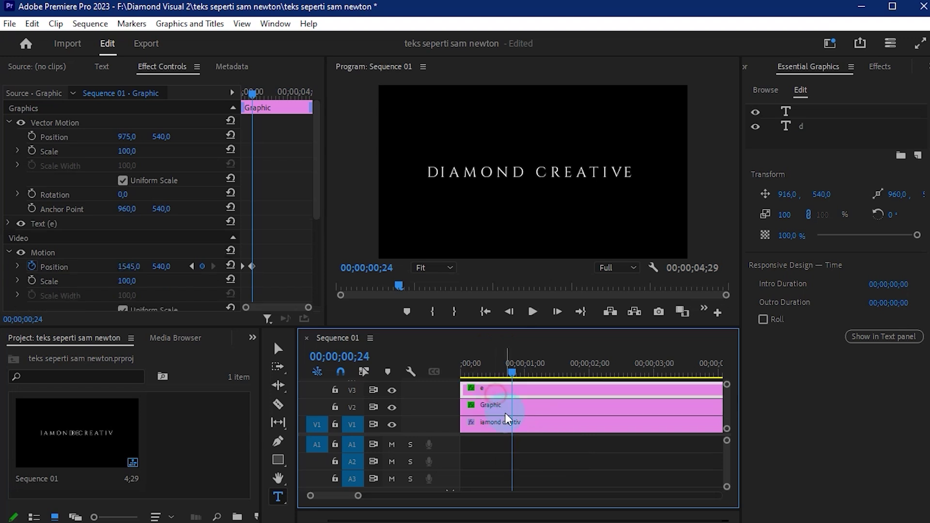
- Set the D text layer's font size to 95
click(792, 100)
click(823, 127)
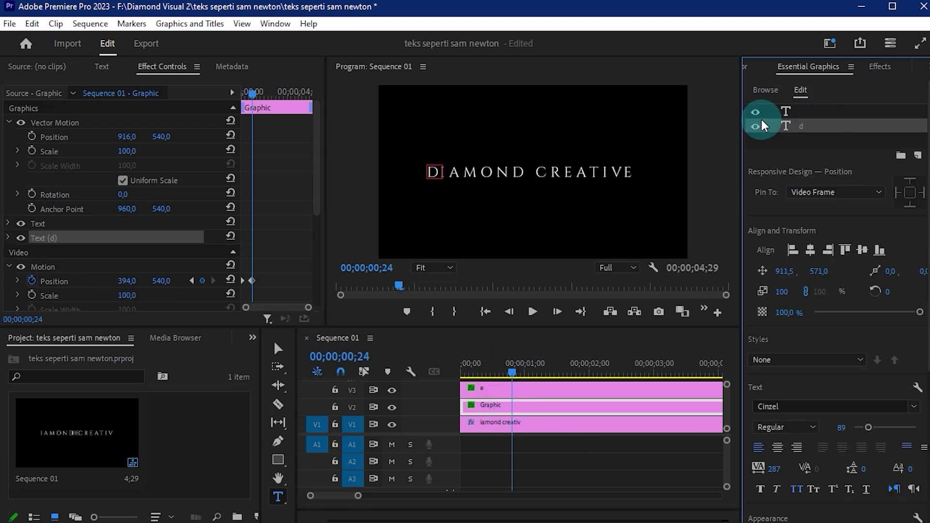
click(560, 279)
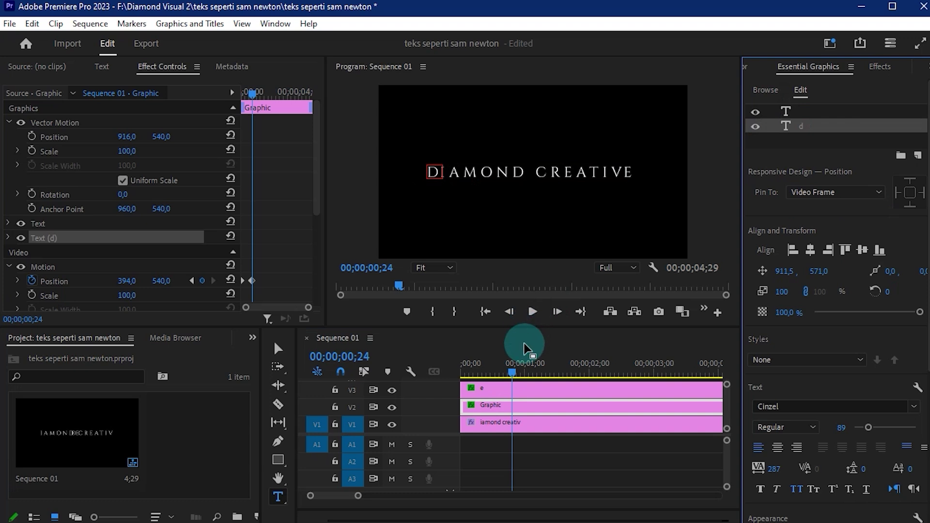
drag(518, 373, 521, 372)
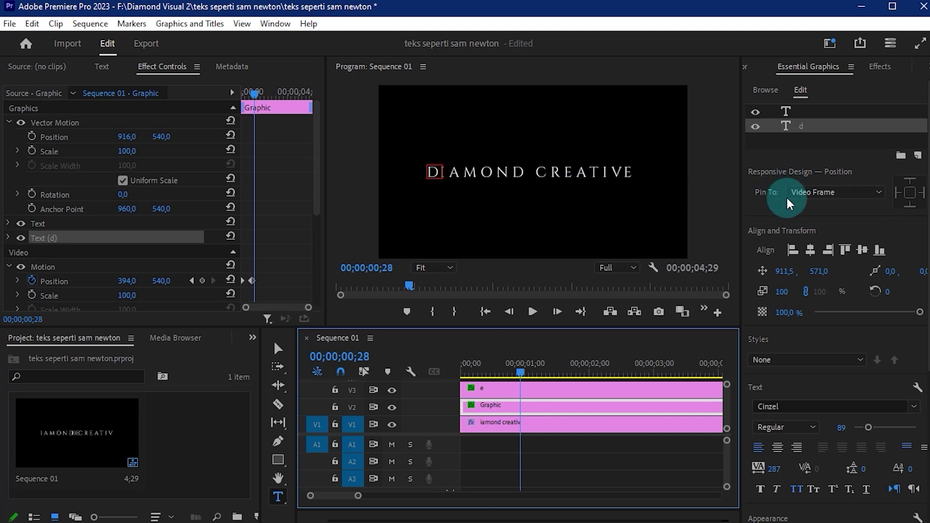
click(835, 425)
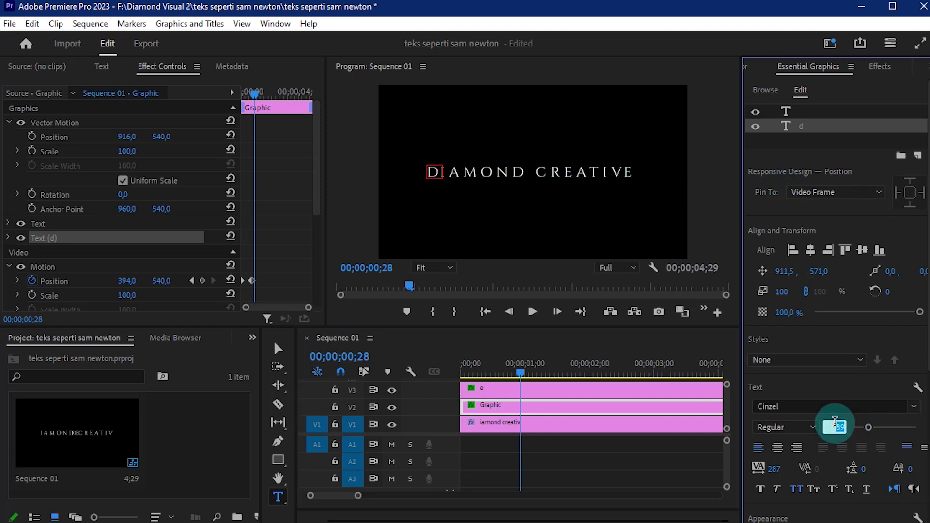
text(5)
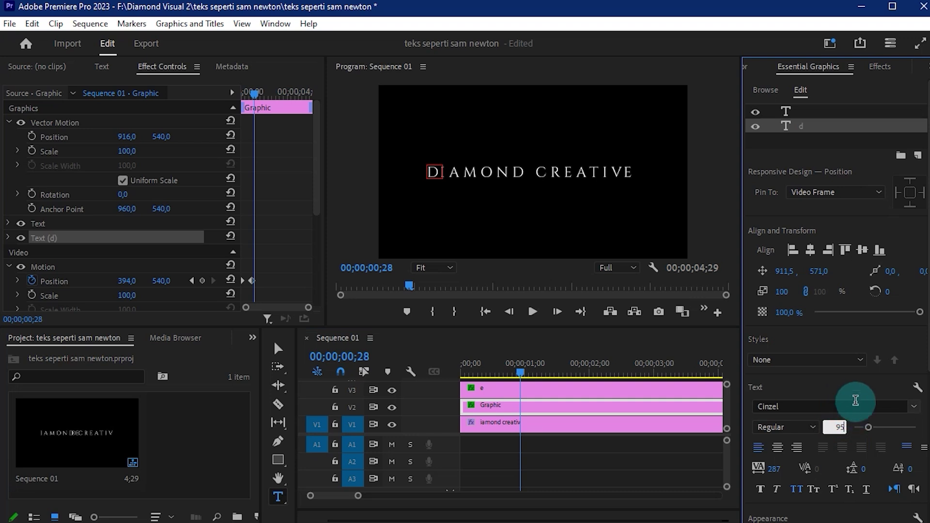
key(Return)
click(584, 406)
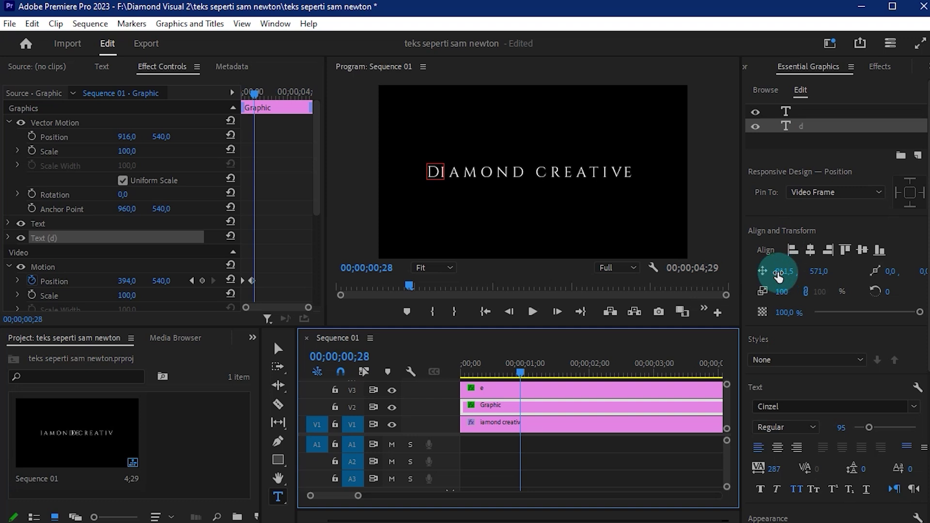
- Adjust the D's Motion Position Y keyframe to 544 so it lines up with IAMOND
click(255, 237)
drag(315, 205, 318, 252)
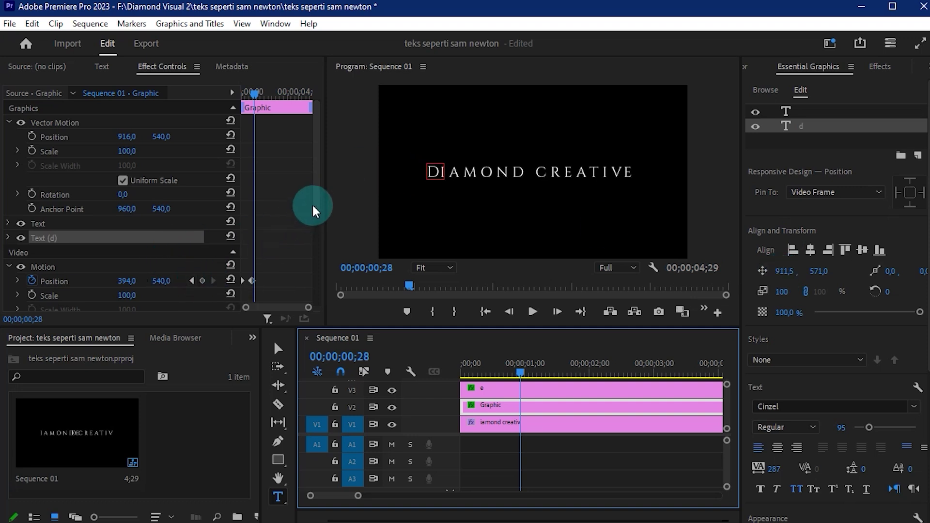
drag(307, 307, 283, 306)
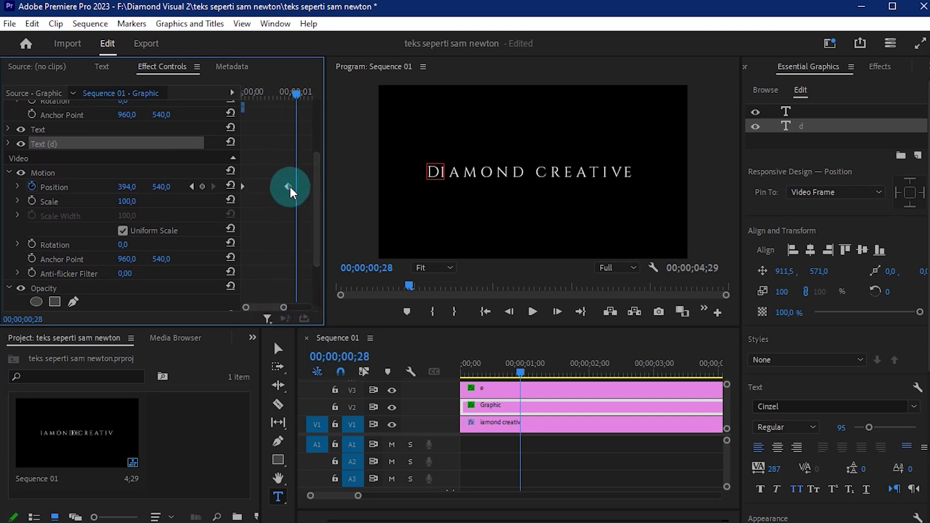
click(289, 185)
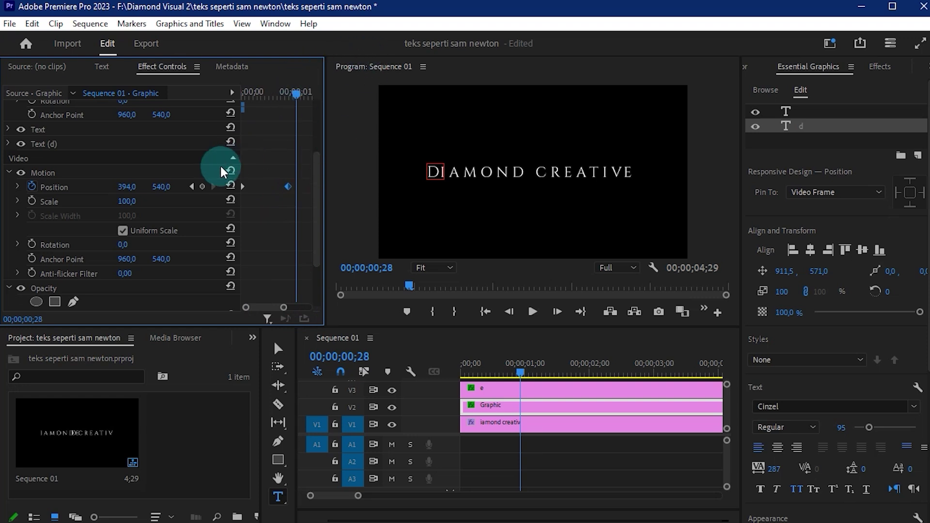
click(191, 186)
mouse_move(162, 187)
mouse_down()
mouse_move(184, 186)
mouse_move(144, 187)
mouse_move(157, 186)
mouse_up()
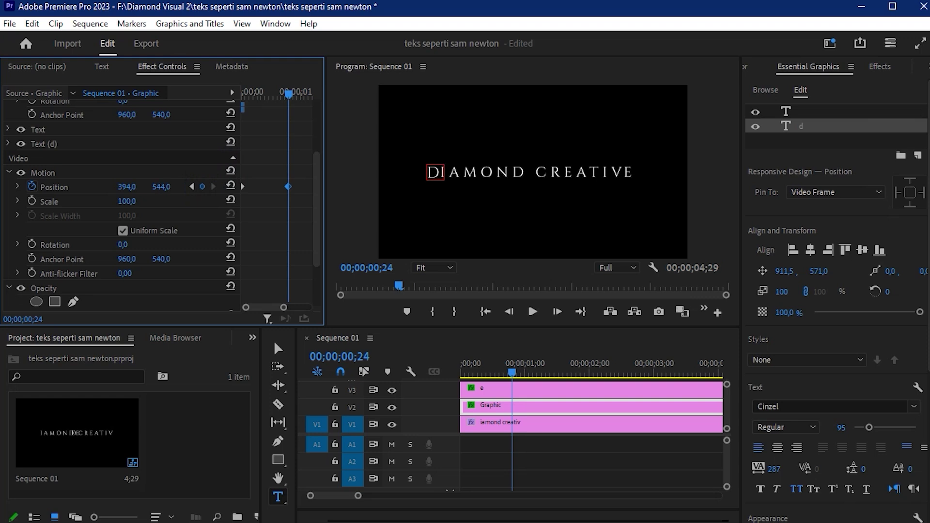
drag(161, 186, 165, 186)
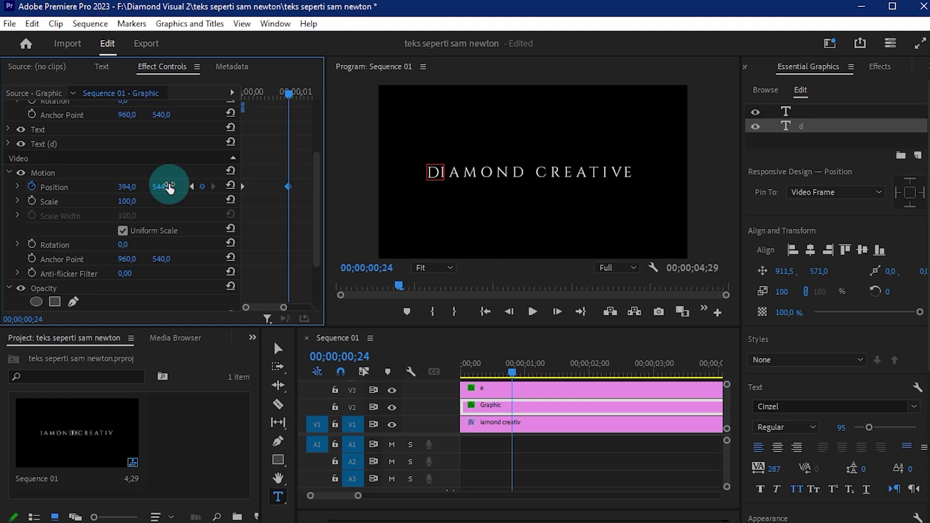
click(463, 373)
click(553, 393)
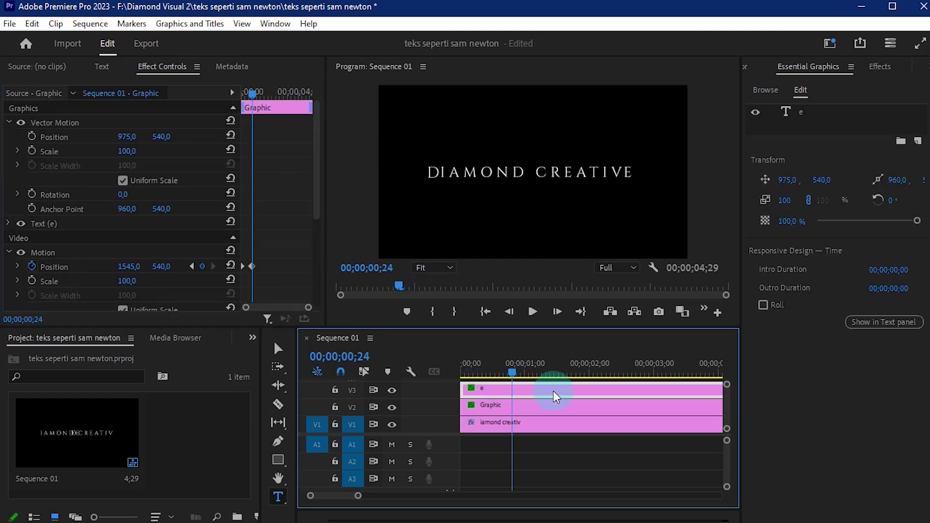
- Enlarge the final E to font size 95 and lower it to Position Y 574
click(795, 113)
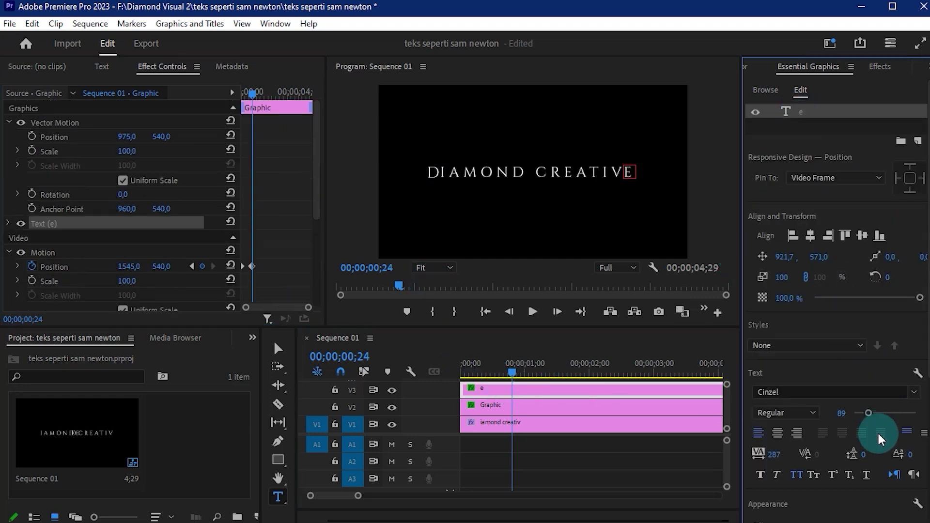
click(843, 412)
text(95)
key(Return)
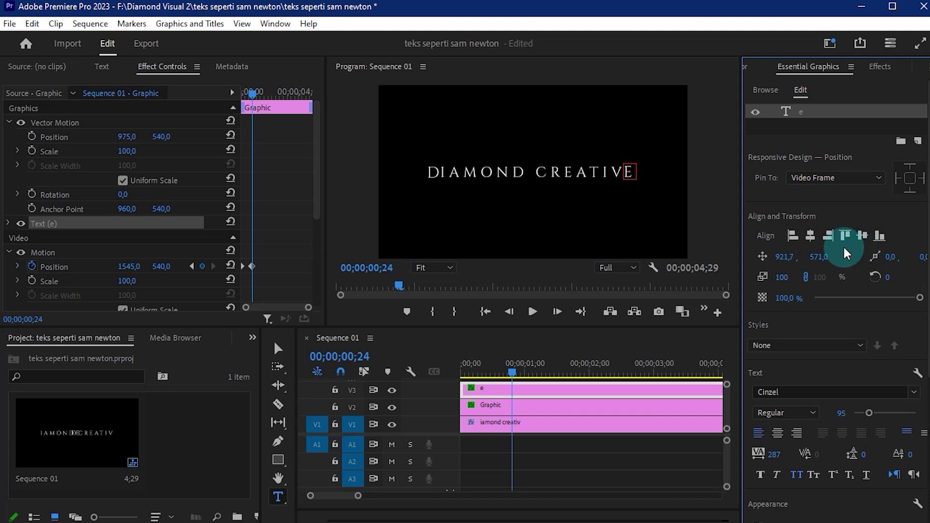
click(814, 262)
drag(818, 257, 826, 256)
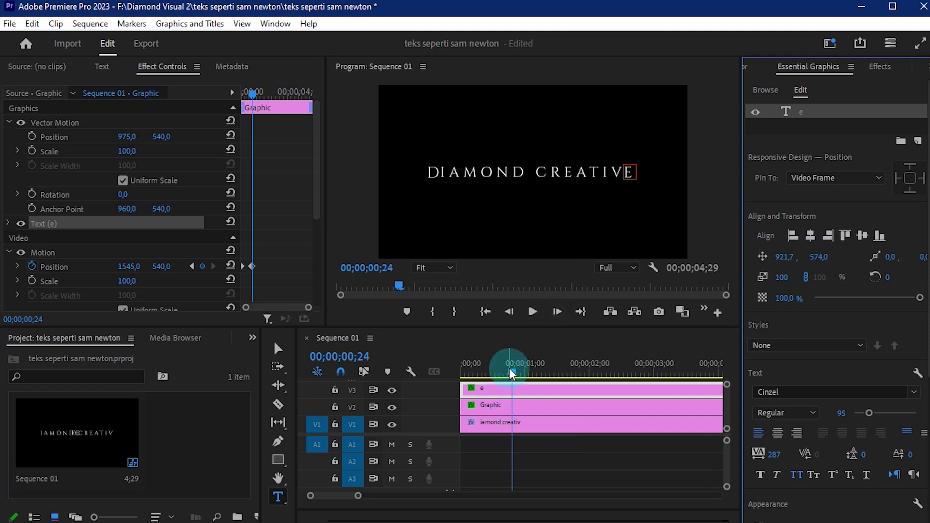
- Replay the title animation from the start
click(338, 390)
key(Home)
key(space)
key(space)
- Hide the V1 'iamond creativ' track so only the D and E remain visible
drag(515, 374, 471, 385)
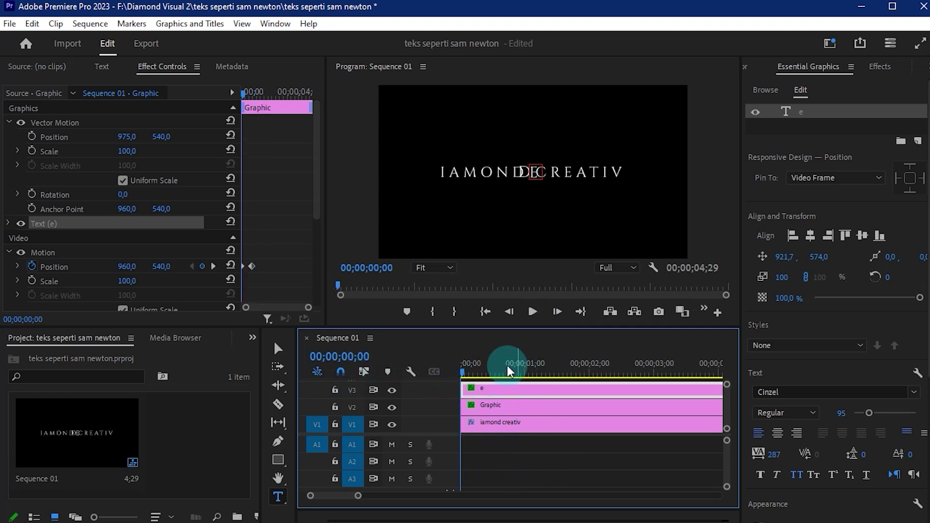
drag(521, 368, 385, 379)
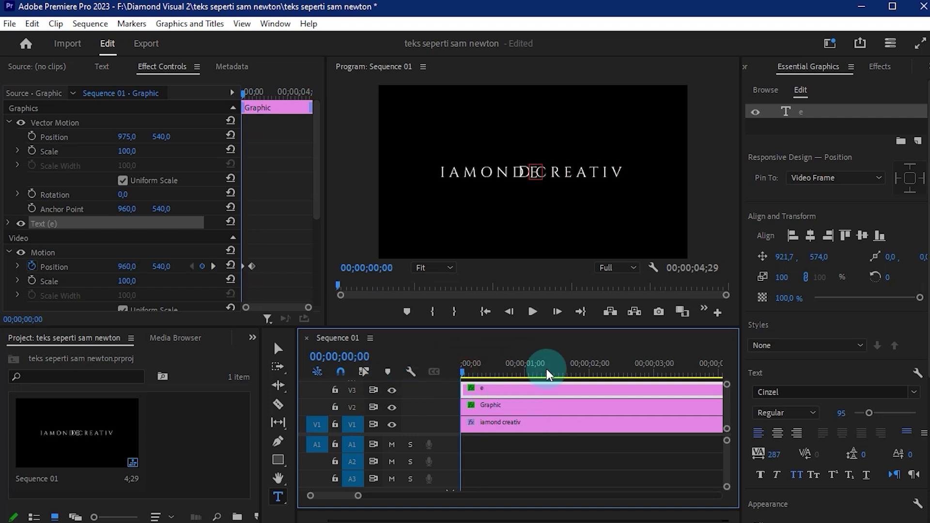
click(491, 391)
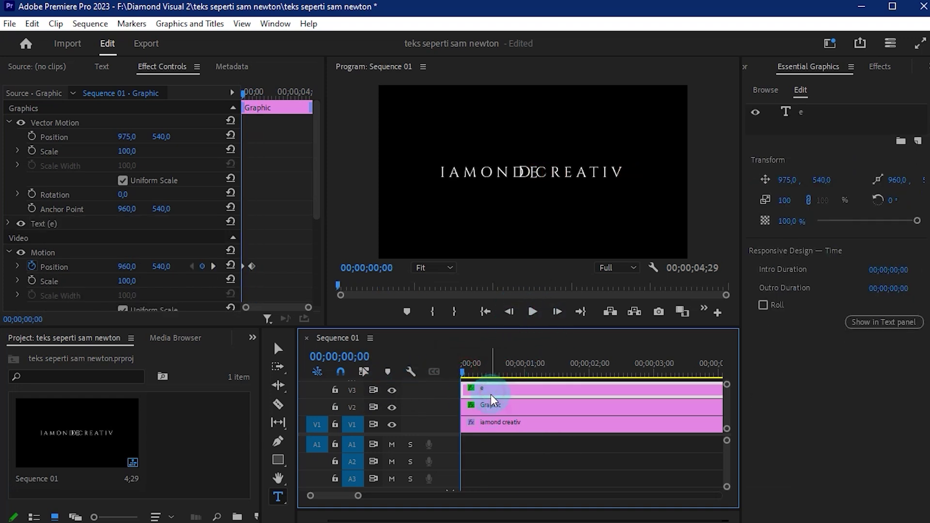
click(394, 422)
- Preview and scrub the D and E sliding apart from a centred DE
drag(475, 367, 394, 375)
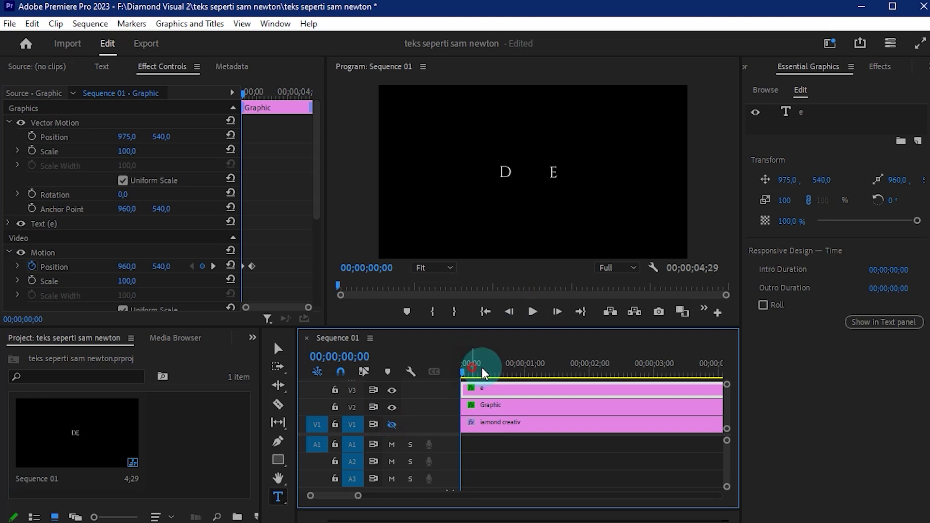
key(space)
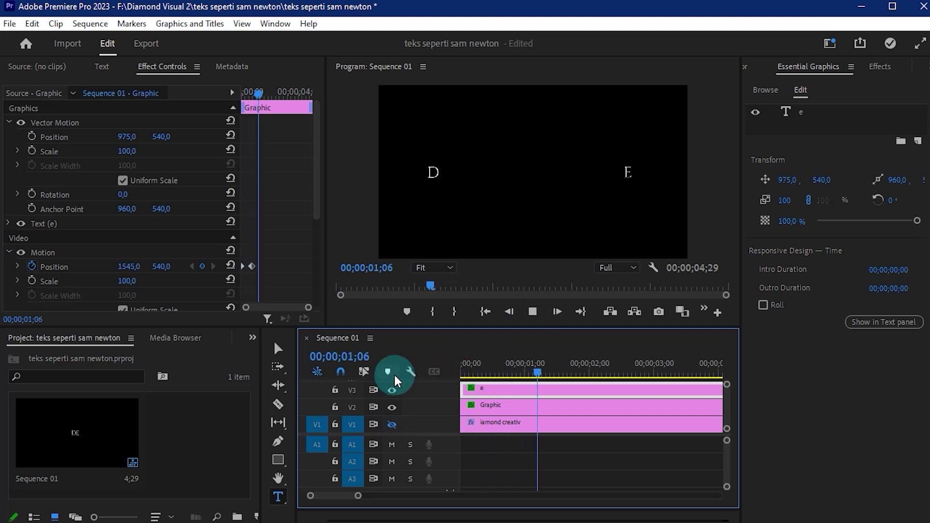
drag(488, 362, 374, 391)
click(489, 387)
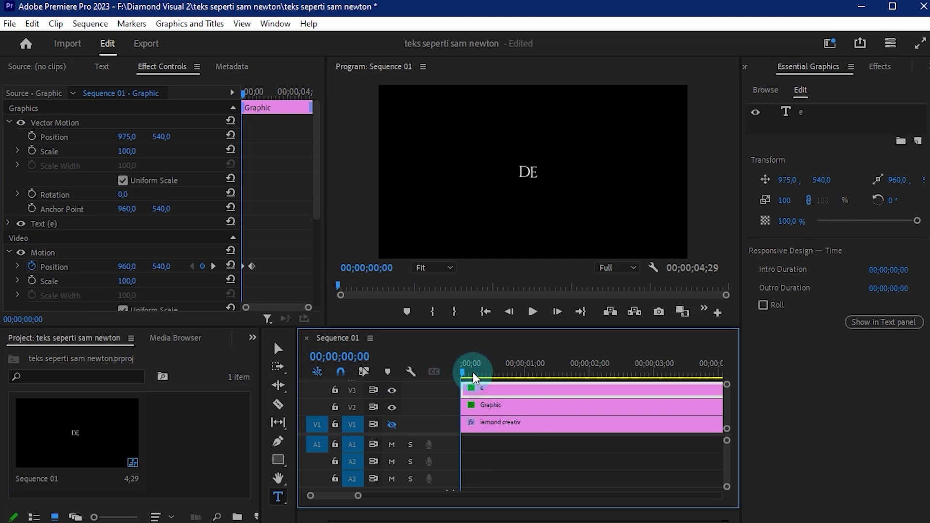
key(space)
key(space)
drag(534, 372, 459, 379)
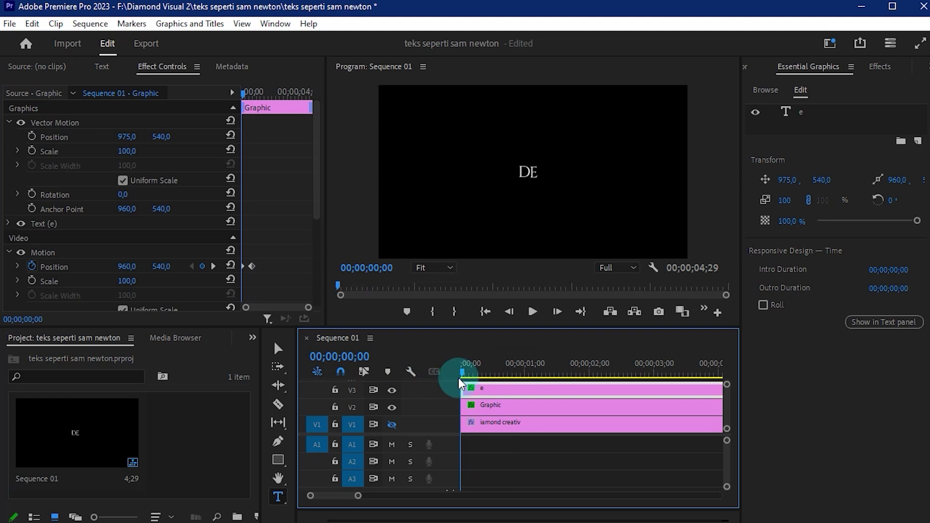
mouse_move(465, 369)
mouse_down()
mouse_move(504, 374)
mouse_move(472, 382)
mouse_move(484, 369)
mouse_up()
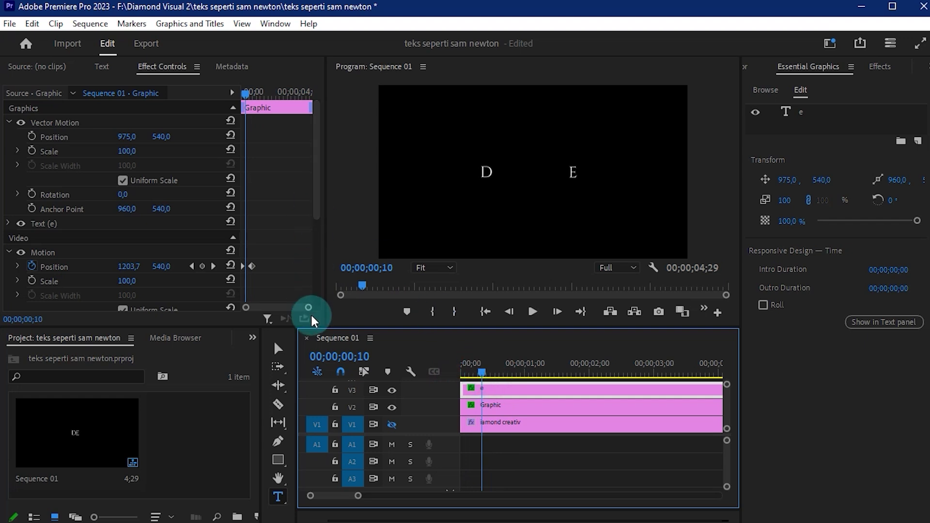
- Move the E's ending Position keyframe later to slow its slide
drag(308, 307, 283, 307)
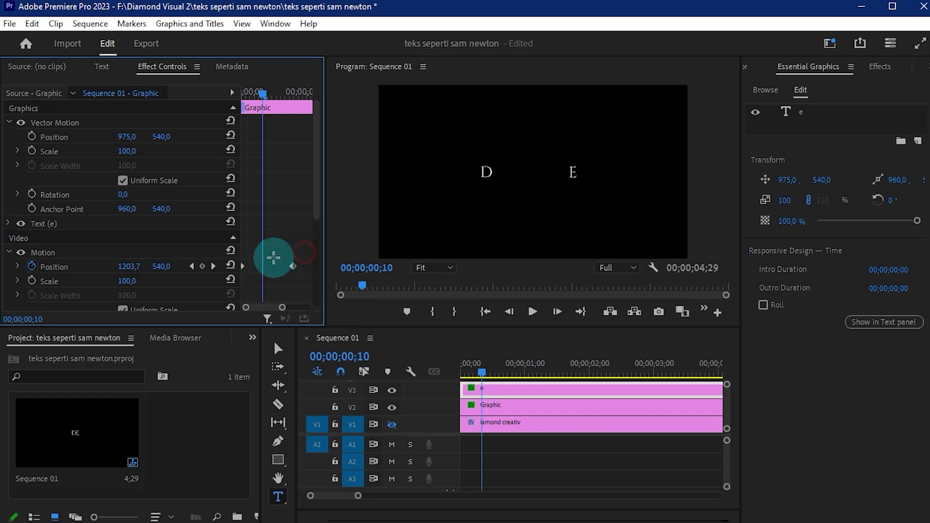
drag(305, 258, 199, 285)
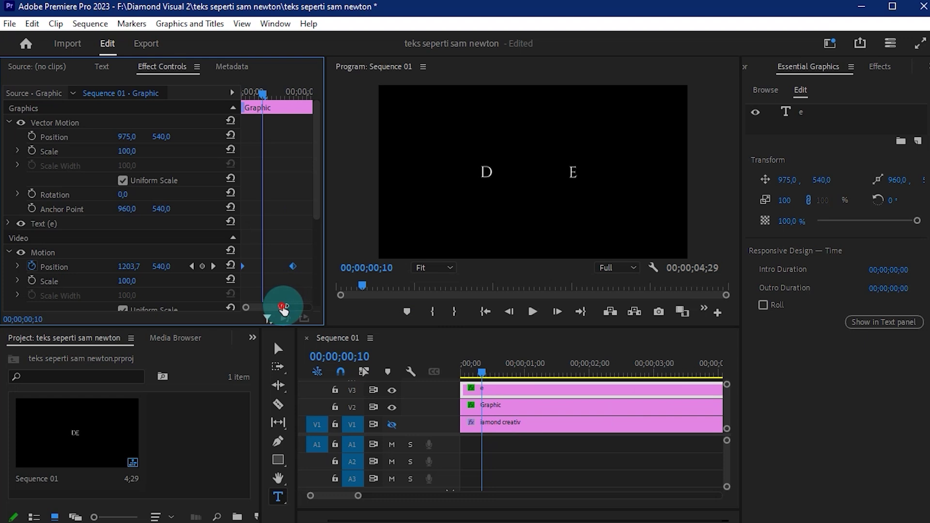
drag(281, 308, 294, 308)
drag(265, 269, 274, 268)
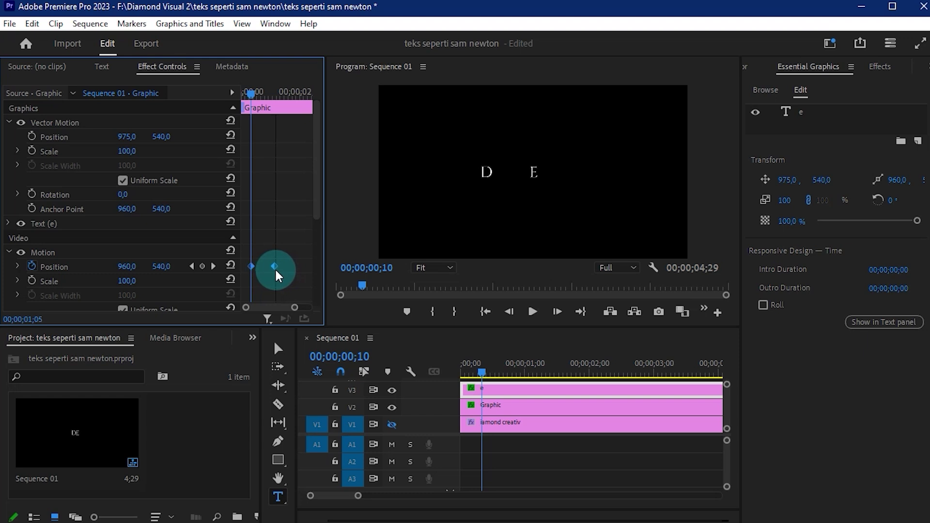
- Shift the D Graphic clip's Position keyframes onto the playhead
click(501, 406)
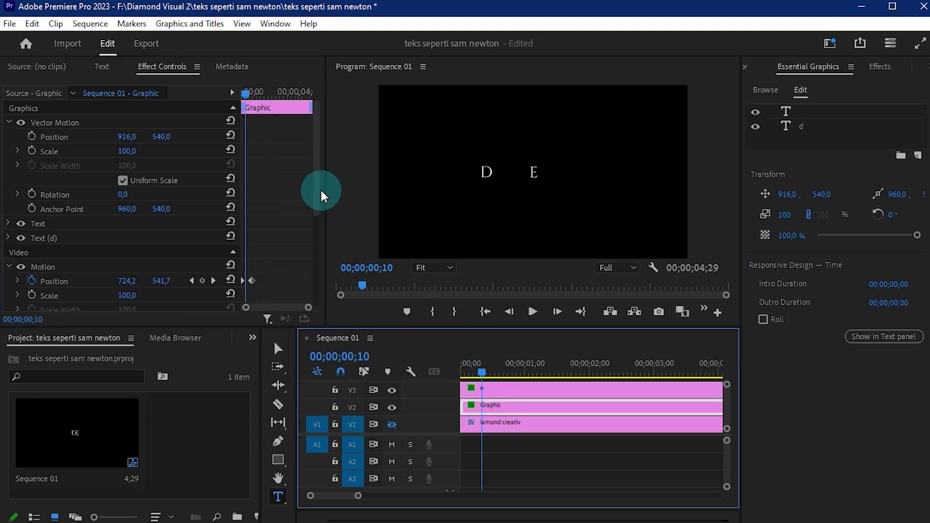
drag(318, 191, 318, 242)
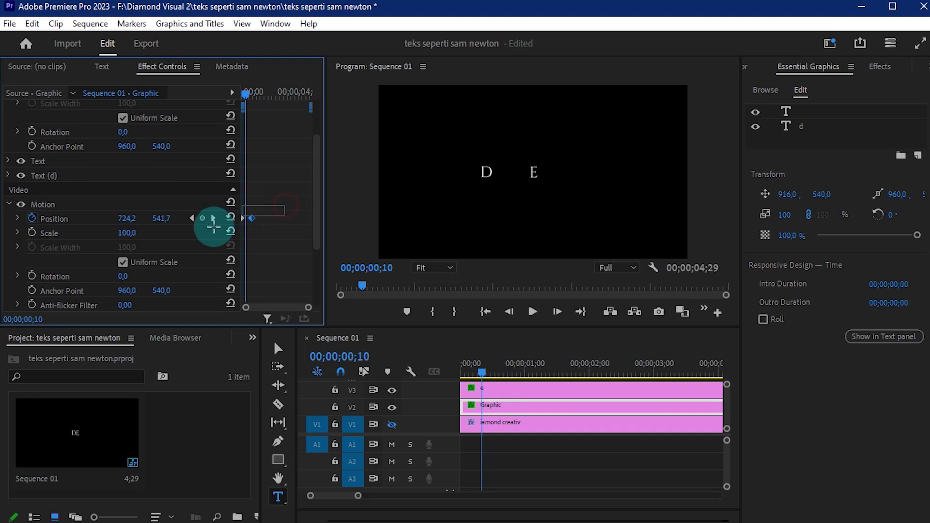
drag(308, 307, 284, 307)
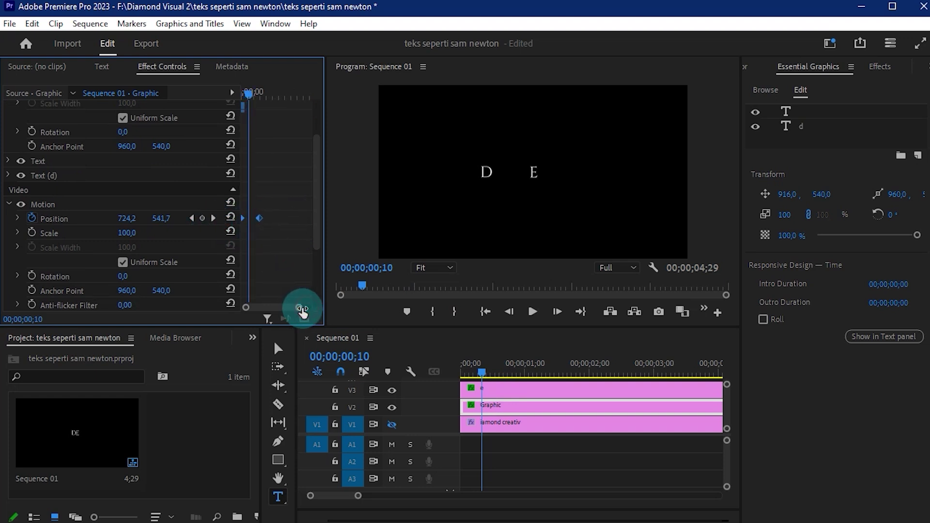
drag(289, 216, 306, 214)
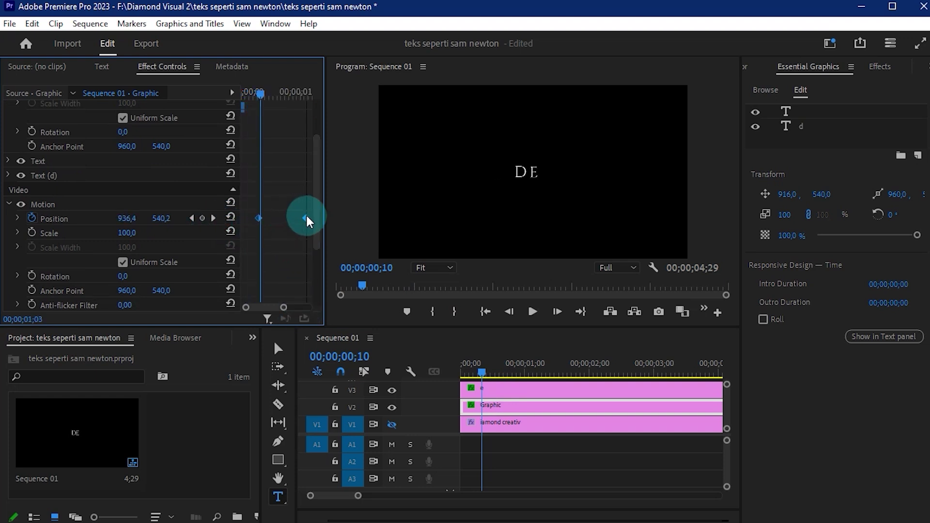
click(281, 217)
drag(260, 219, 261, 218)
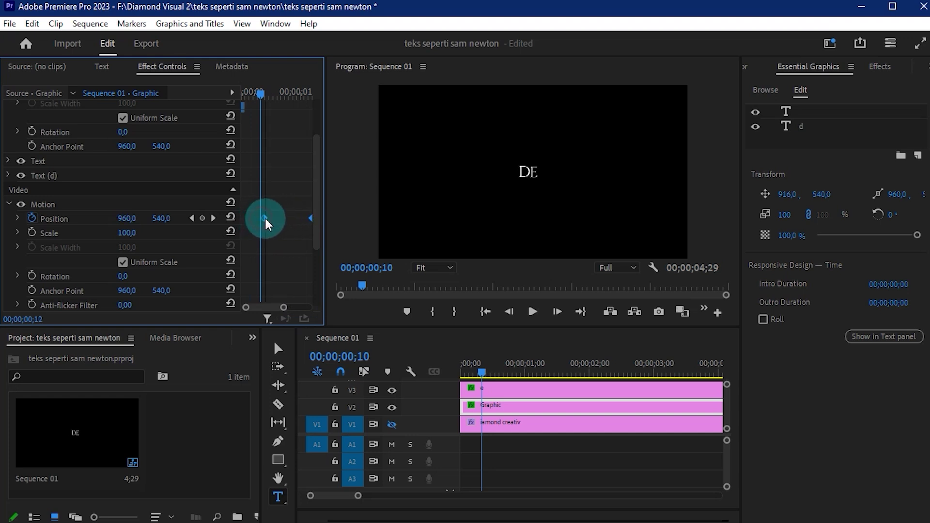
- Preview the retimed D and E animation from the start
click(501, 399)
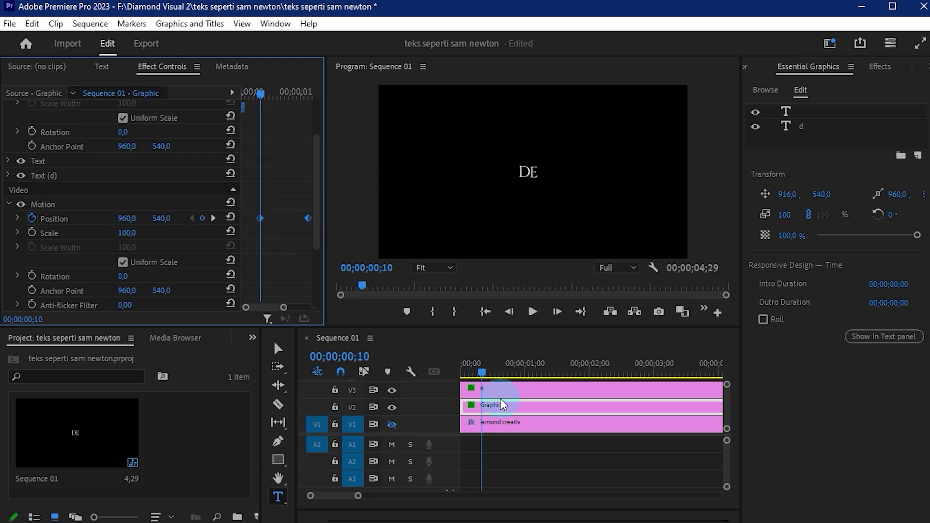
drag(481, 370, 371, 380)
key(space)
click(470, 366)
key(space)
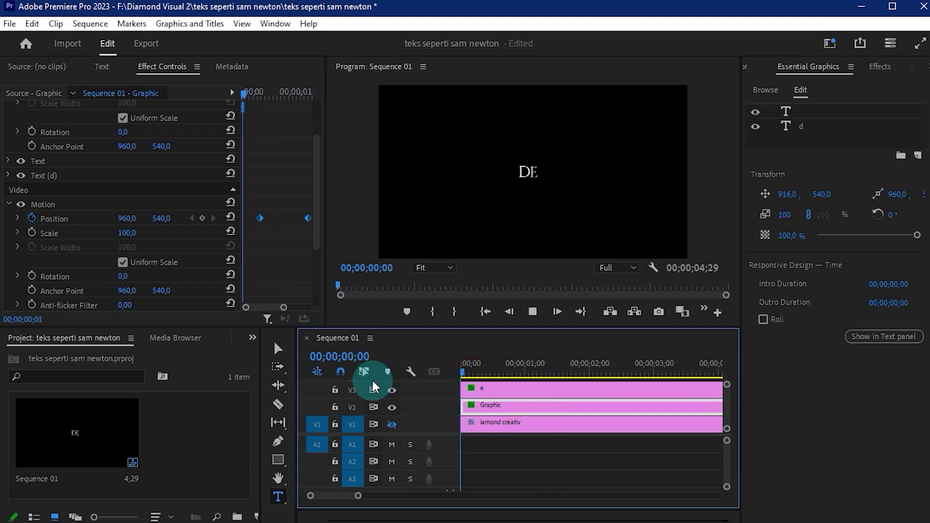
- Scrub to frame 00;00;00;19 and retime D's Position keyframe there
drag(484, 358, 378, 377)
key(space)
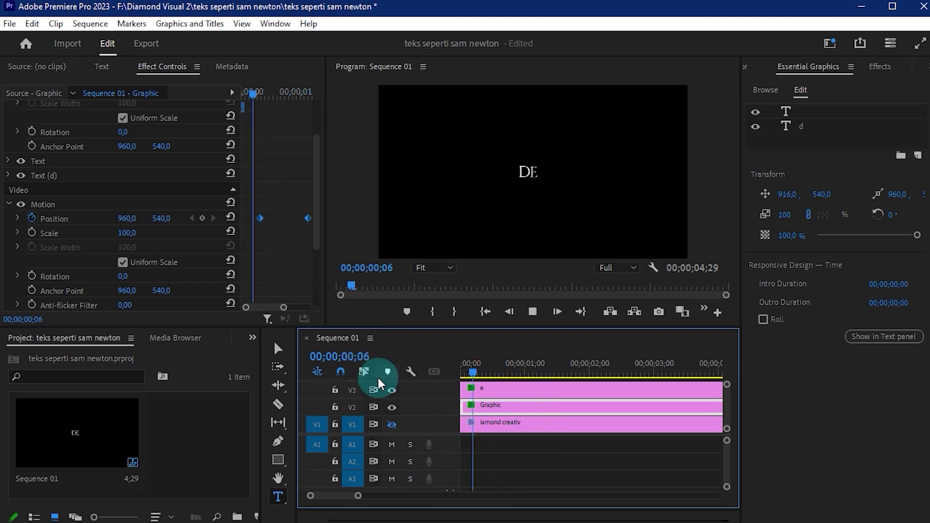
drag(487, 367, 390, 398)
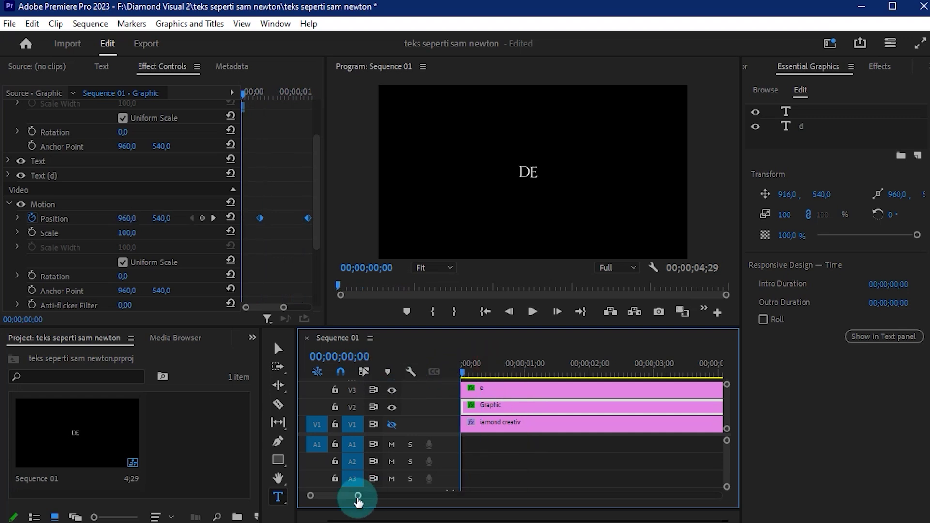
drag(358, 498, 381, 477)
drag(466, 377, 483, 371)
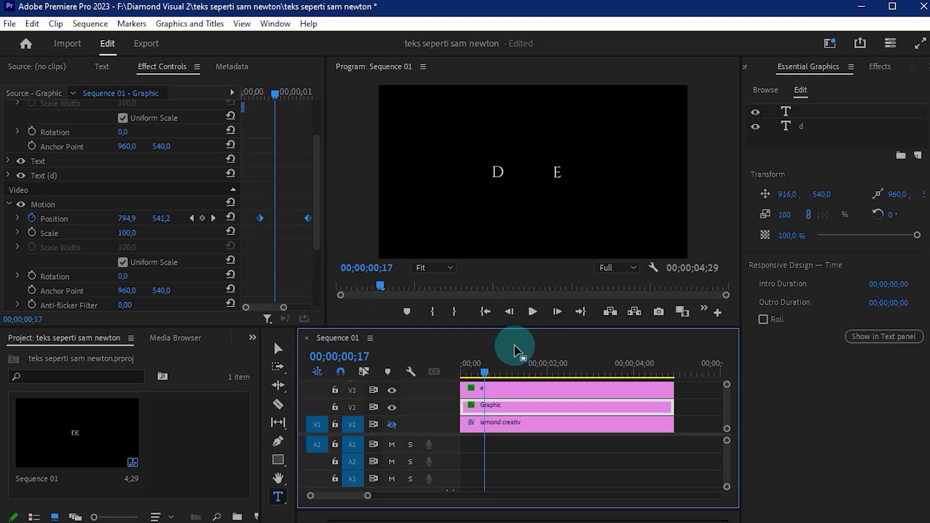
drag(488, 367, 490, 368)
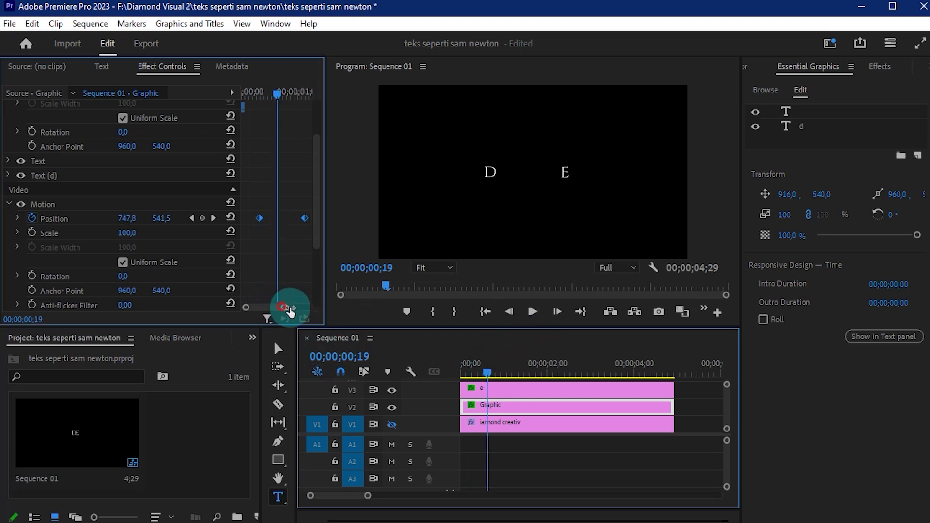
drag(283, 307, 303, 306)
drag(266, 220, 267, 223)
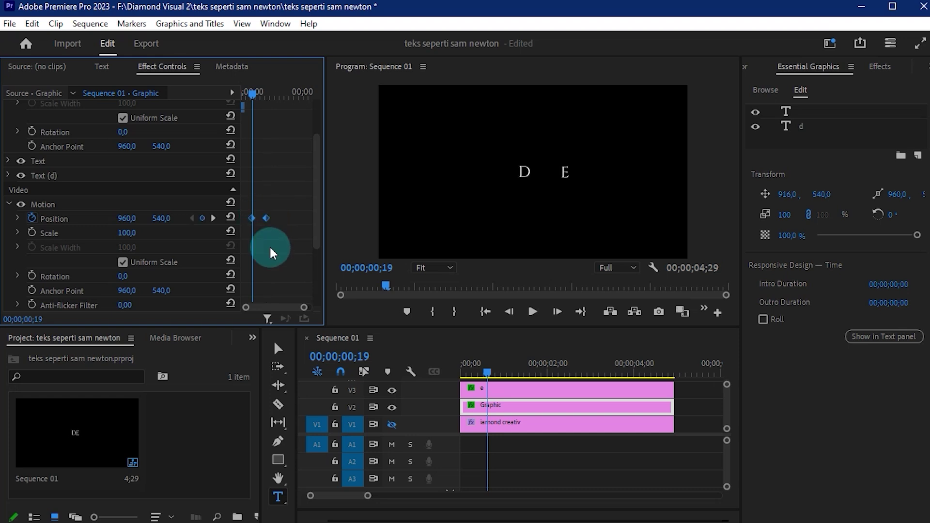
drag(297, 307, 281, 307)
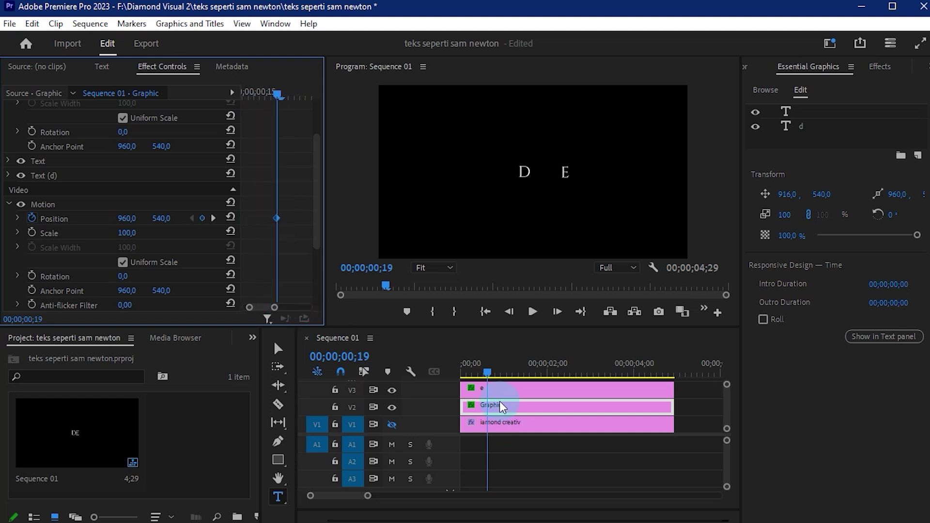
- Shift both of E's Position keyframes to match D's timing
click(501, 388)
drag(287, 246, 268, 280)
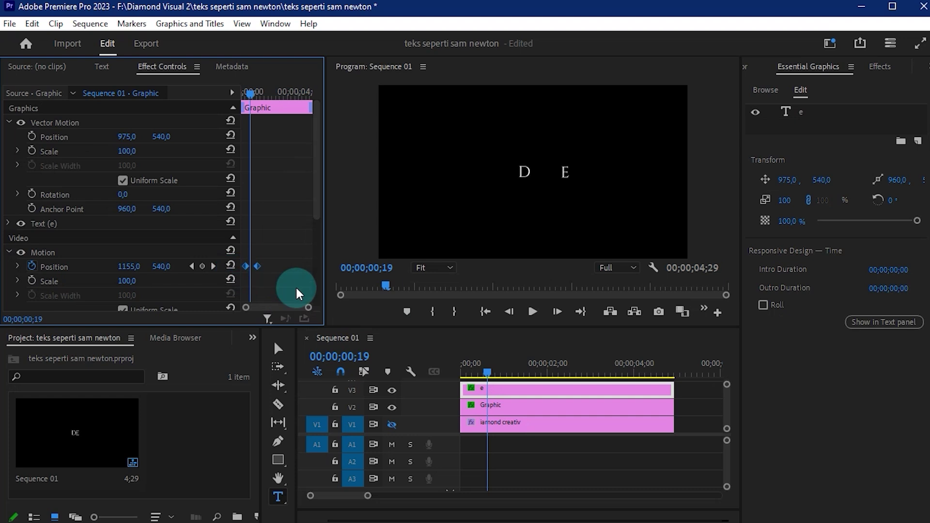
drag(309, 308, 287, 308)
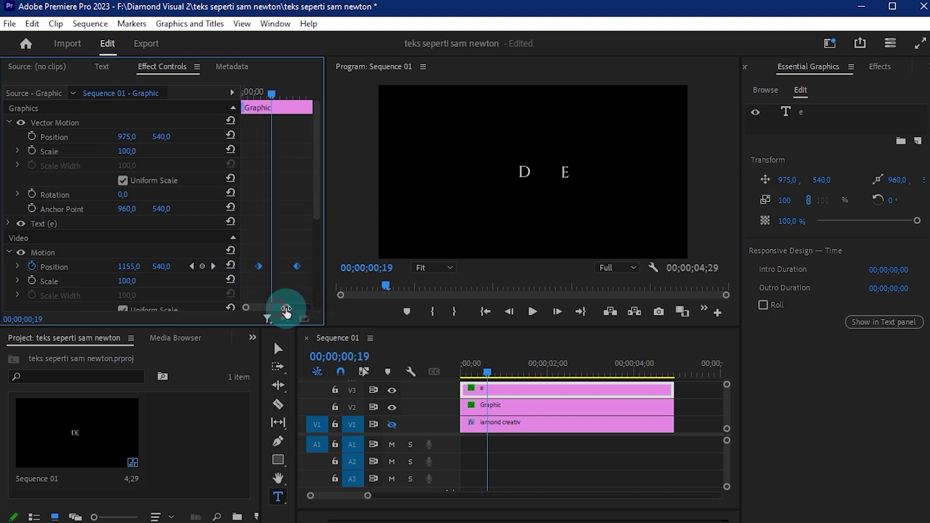
drag(260, 263, 269, 266)
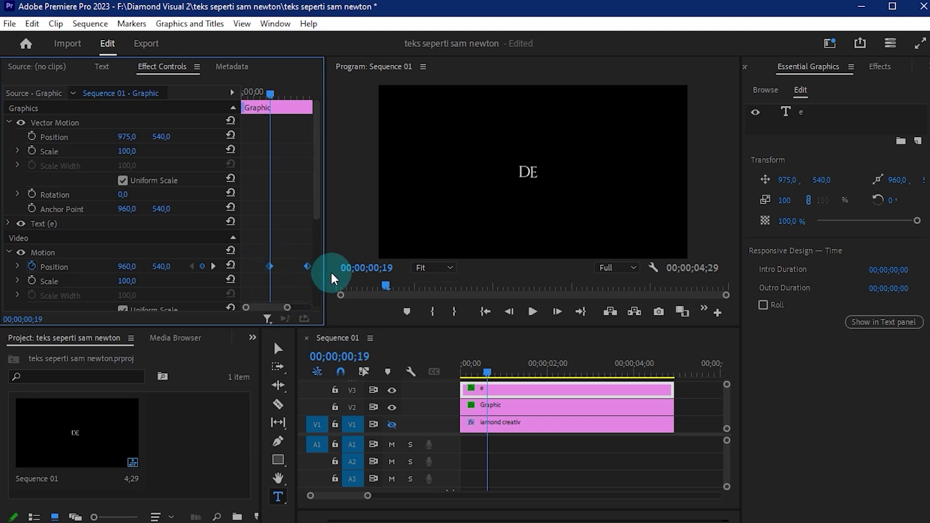
- Play back and step through the D and E split to check the timing
drag(495, 376, 376, 371)
key(space)
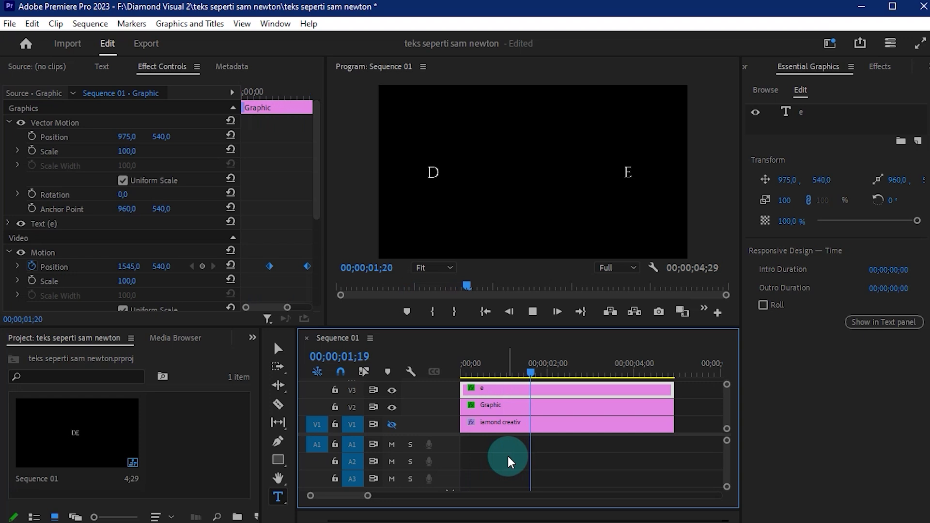
drag(511, 363, 414, 376)
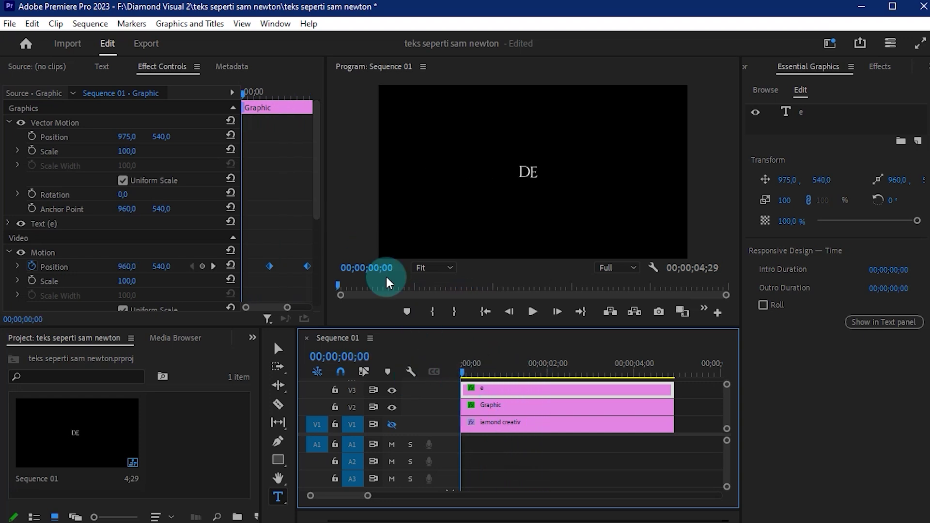
drag(481, 364, 463, 373)
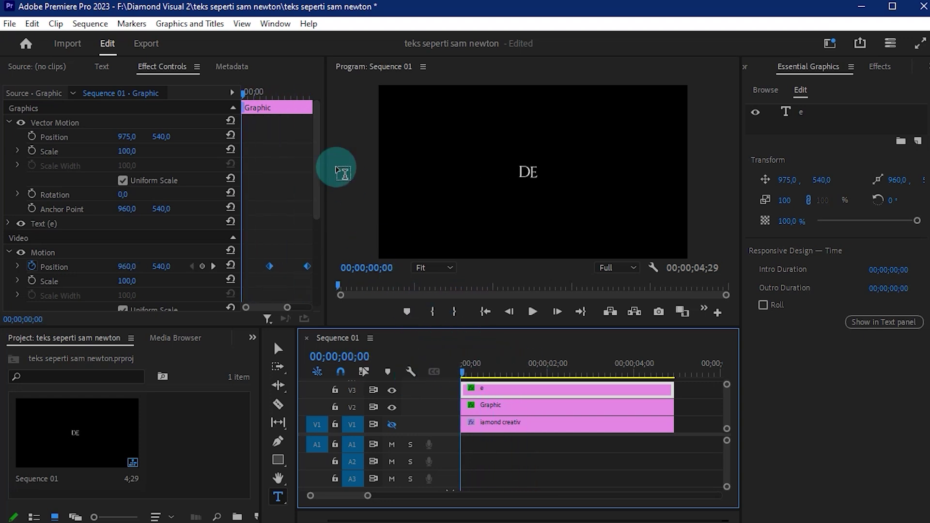
drag(317, 205, 318, 226)
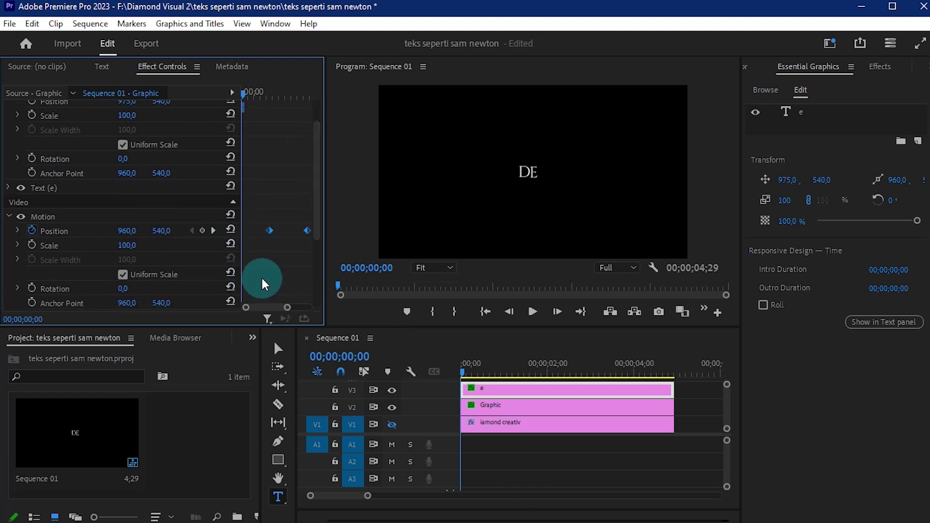
click(487, 389)
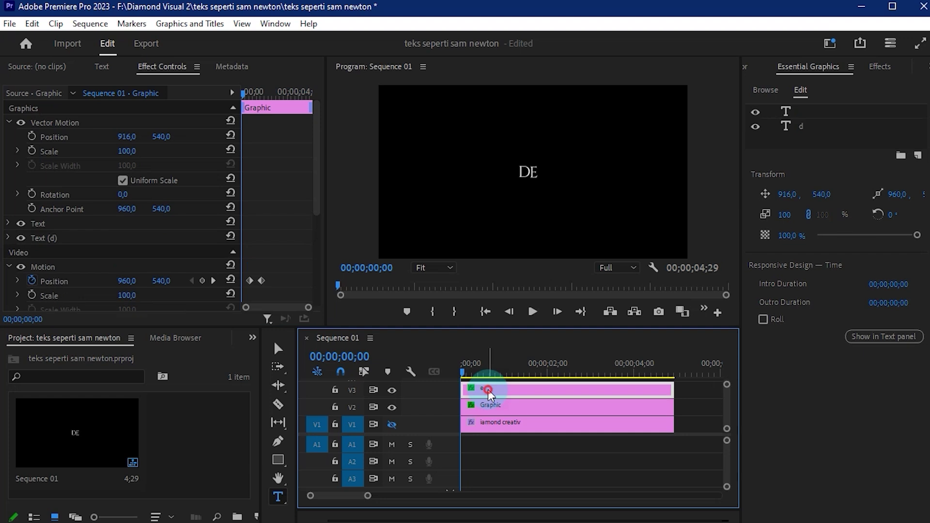
- Give E's first Position keyframe Ease Out and its second Ease In
drag(315, 198, 315, 223)
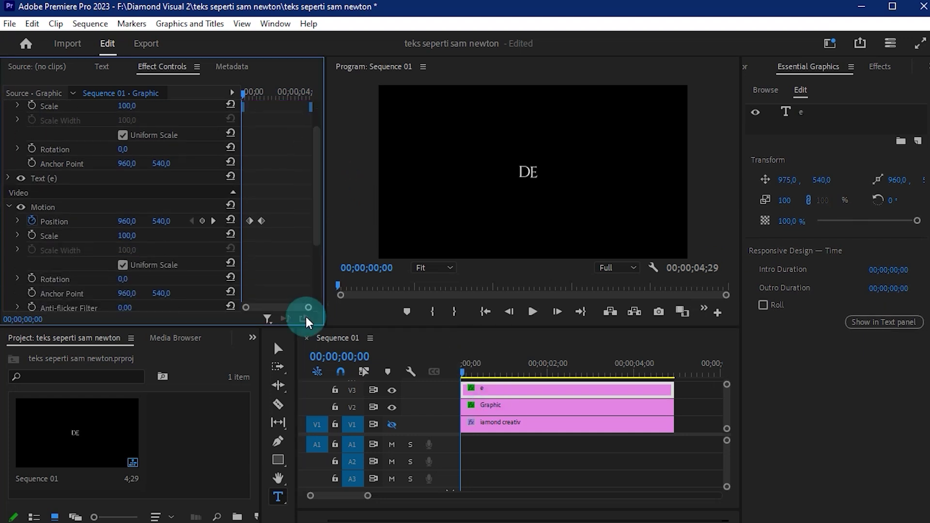
mouse_move(305, 307)
mouse_down()
mouse_move(275, 307)
mouse_move(295, 307)
mouse_up()
click(494, 389)
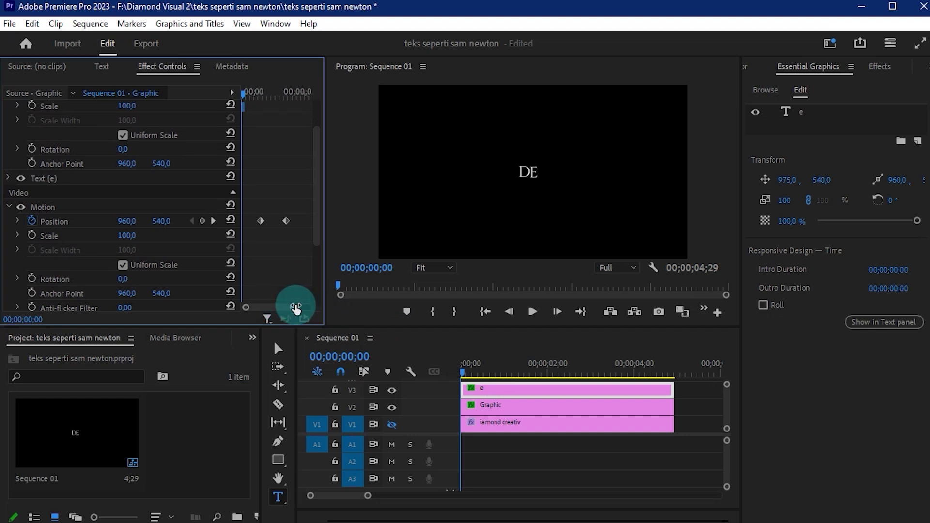
right_click(264, 221)
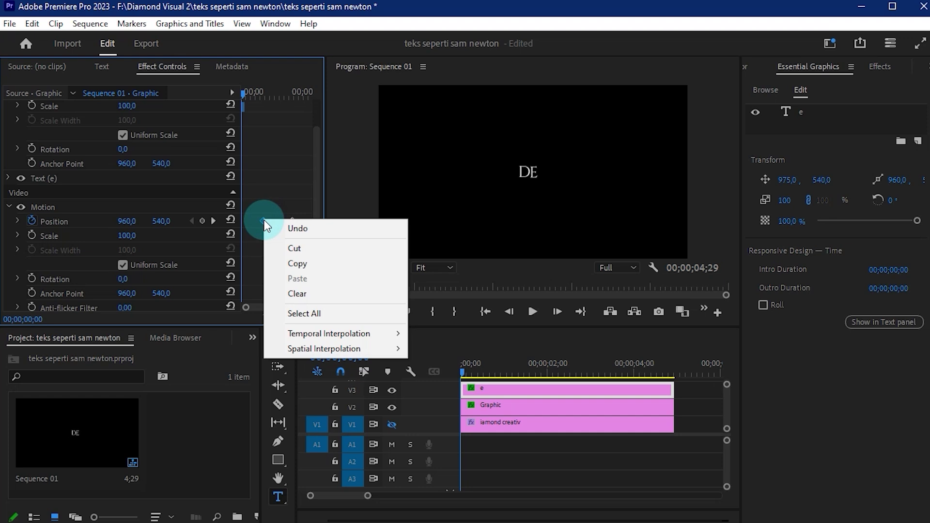
mouse_move(347, 332)
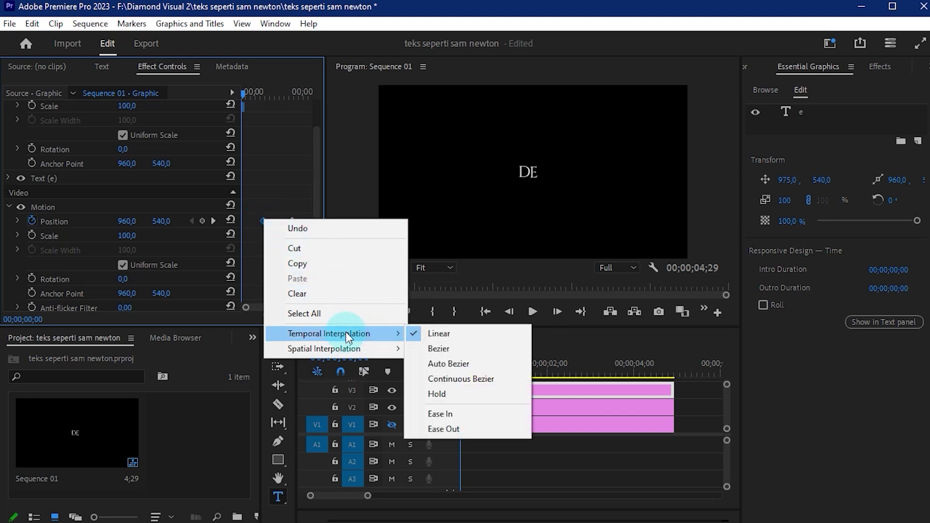
click(467, 428)
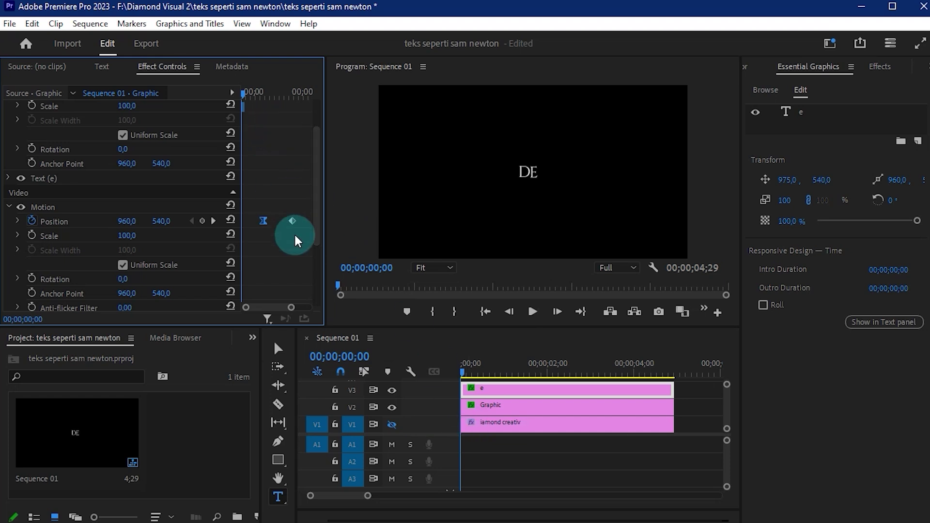
right_click(295, 220)
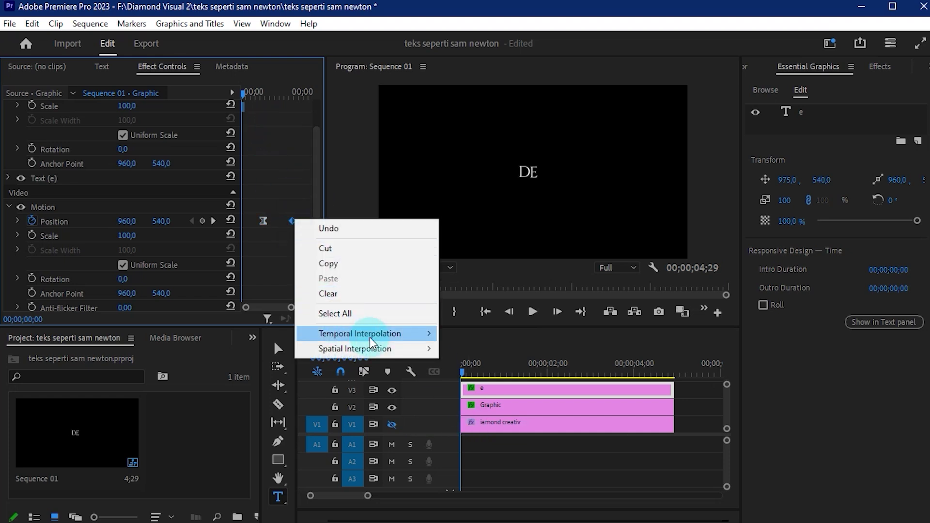
mouse_move(370, 338)
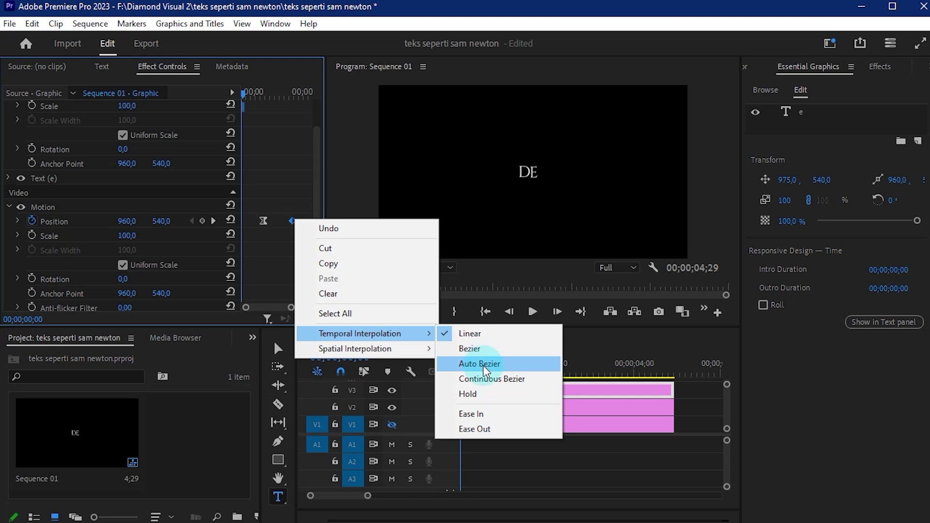
click(493, 415)
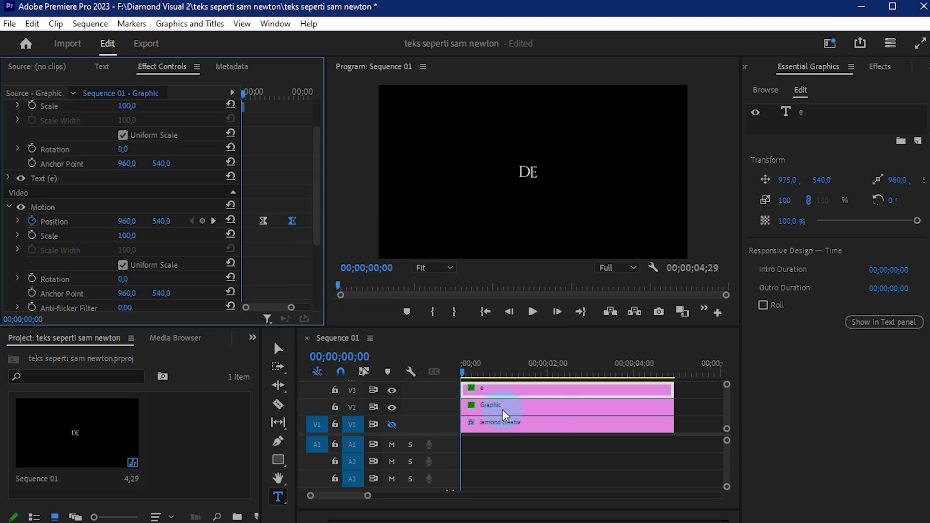
- Give D's first Position keyframe Ease Out and its second Ease In
click(497, 410)
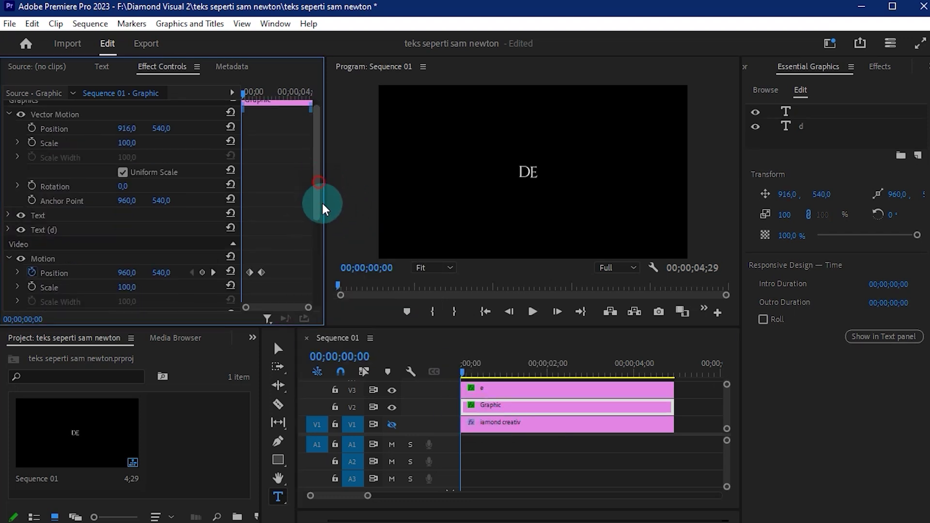
drag(307, 308, 281, 307)
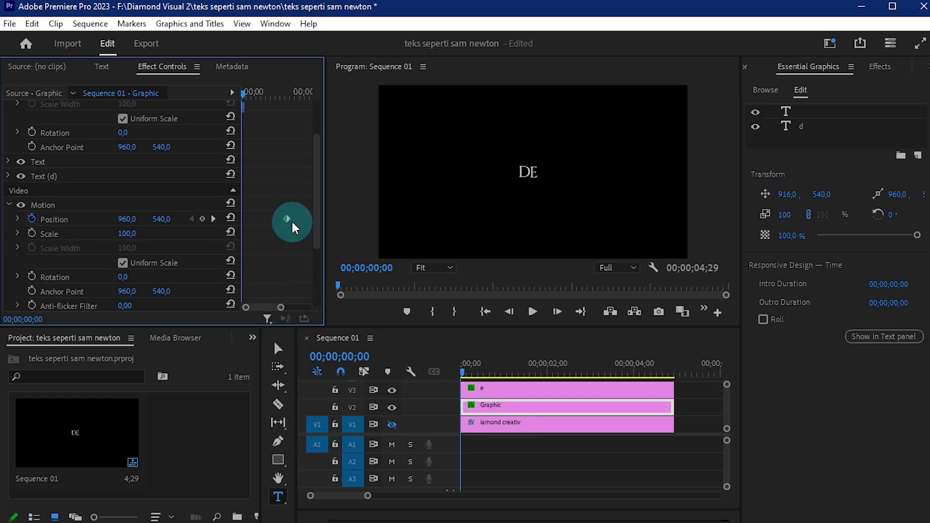
right_click(285, 220)
mouse_move(373, 332)
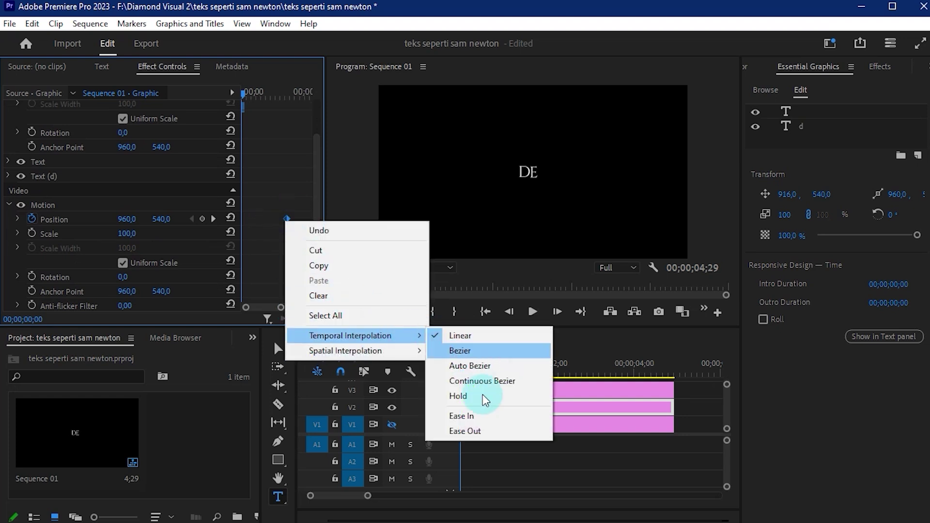
click(483, 426)
drag(281, 308, 291, 308)
right_click(289, 218)
mouse_move(397, 332)
click(466, 412)
click(465, 365)
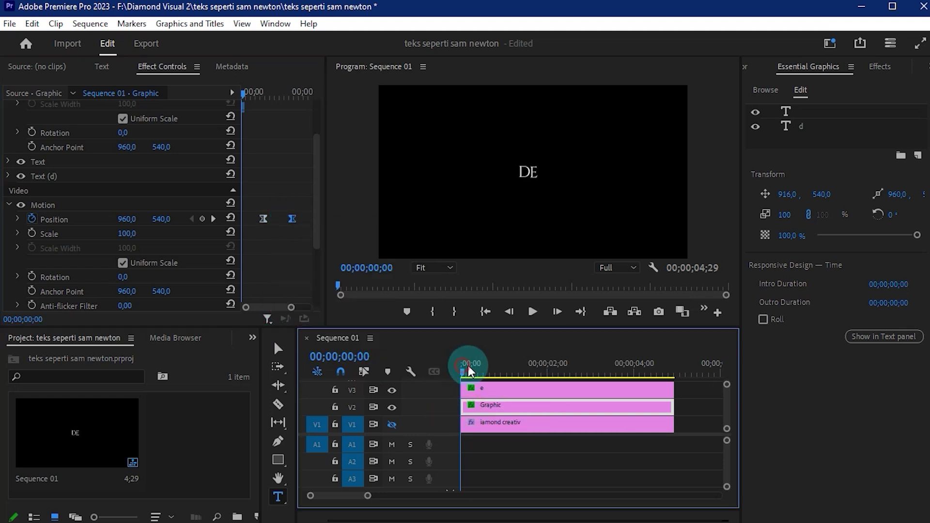
- Replay the eased D and E animation from the first frame
key(space)
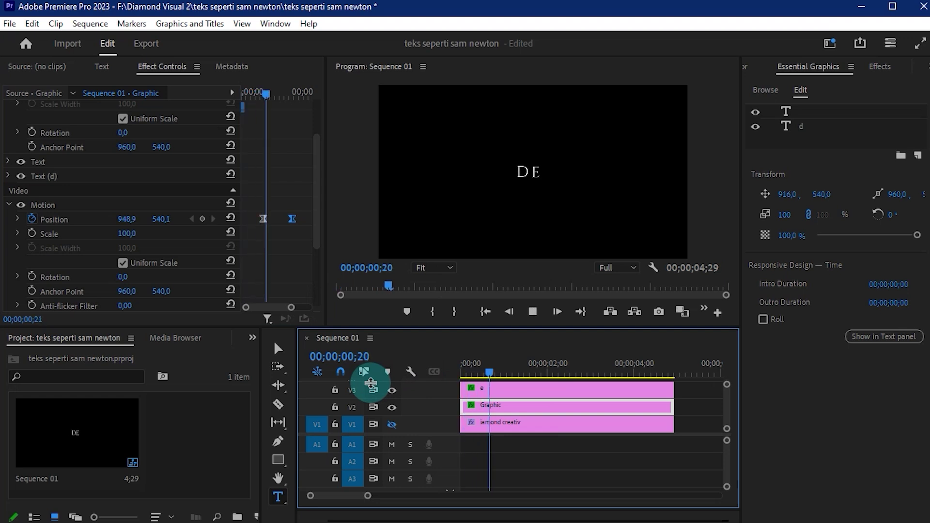
key(space)
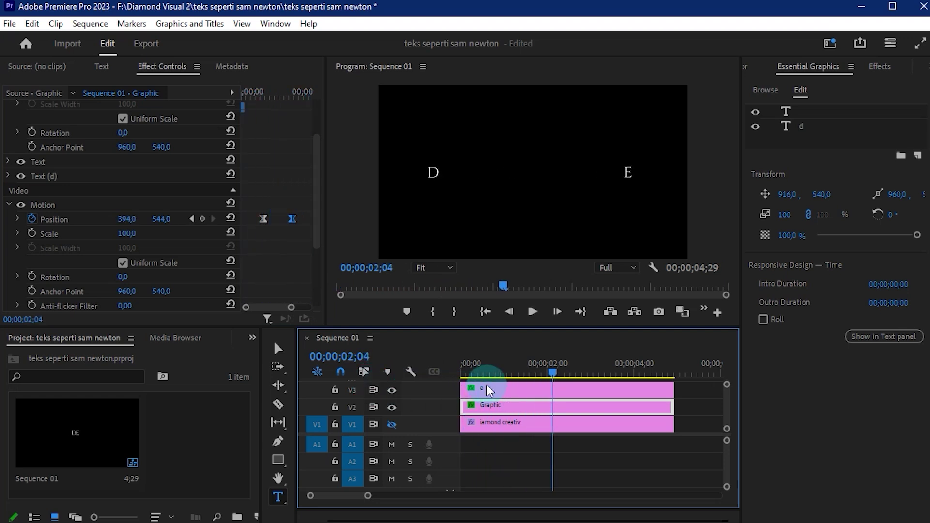
drag(559, 372, 297, 368)
key(space)
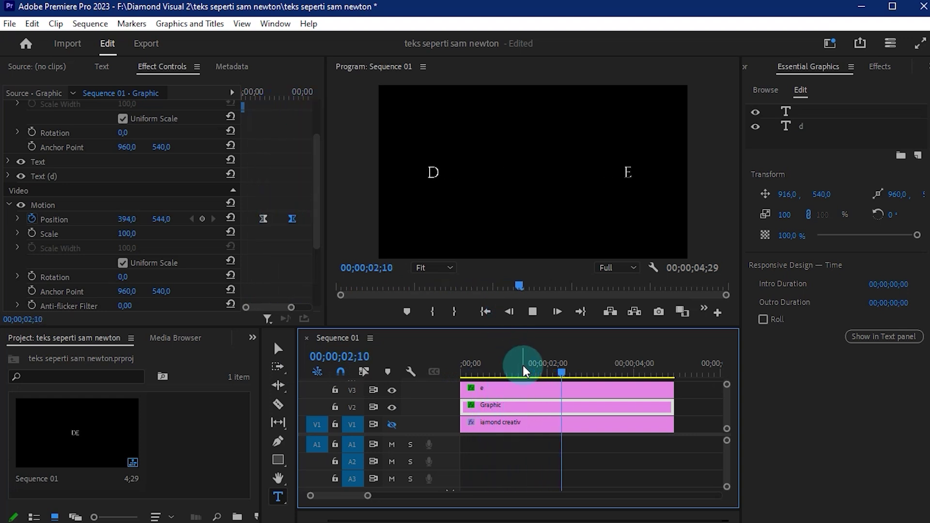
drag(557, 366, 399, 383)
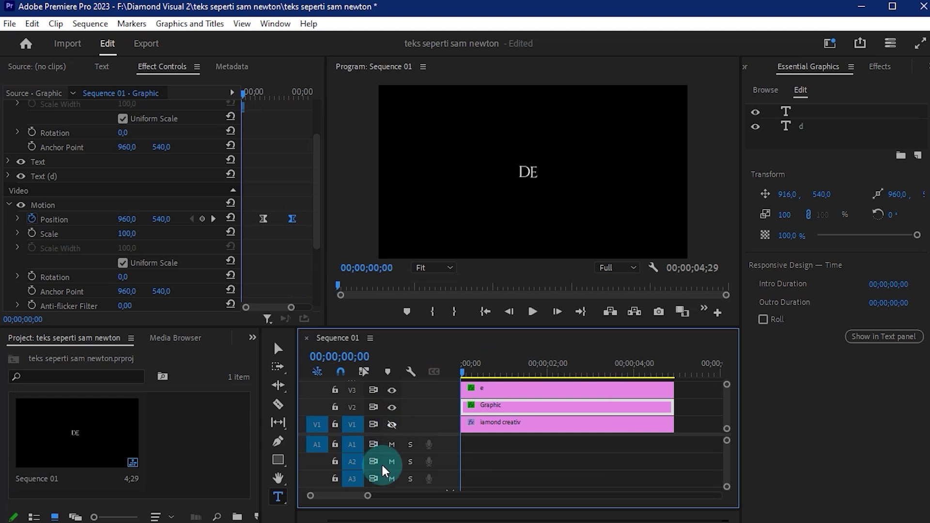
- Show the V1 text track and preview IAMONDDECREATIV resolving to DIAMOND CREATIVE by 00;00;01;24
click(391, 424)
key(space)
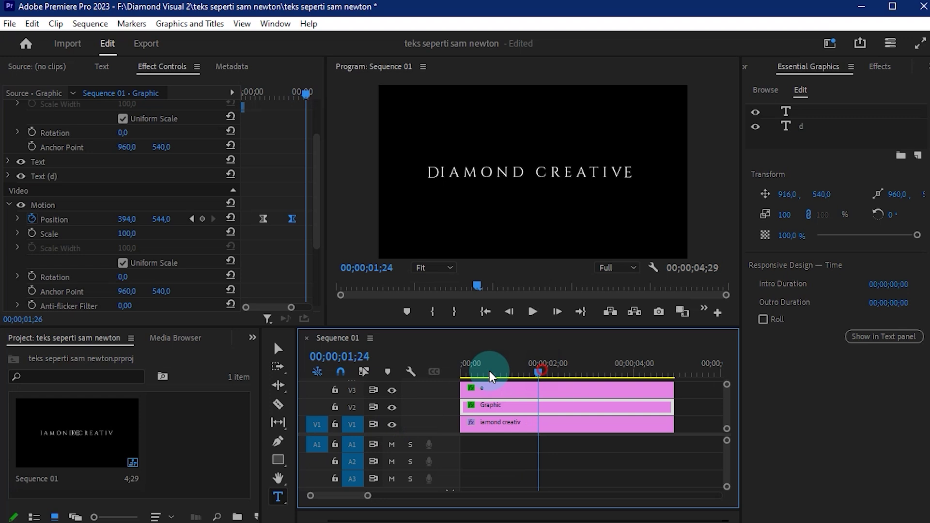
drag(489, 372, 462, 373)
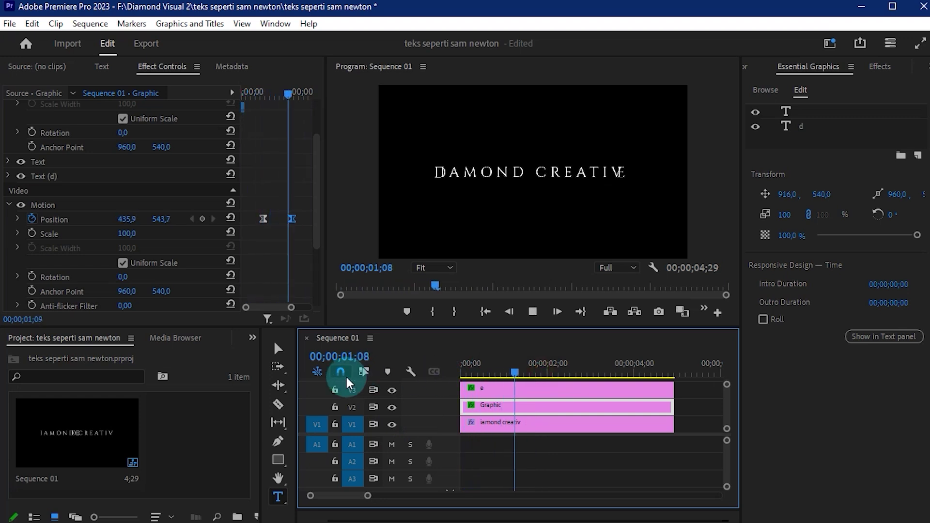
key(space)
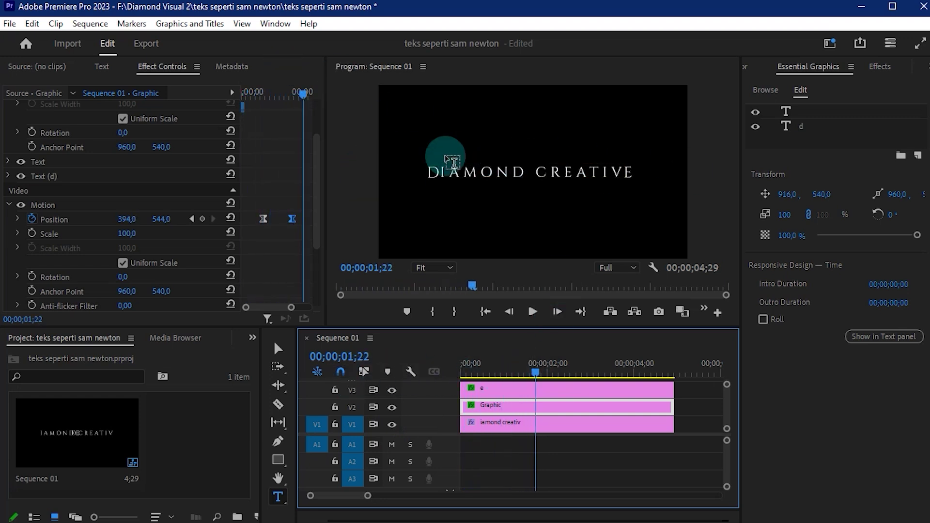
click(547, 372)
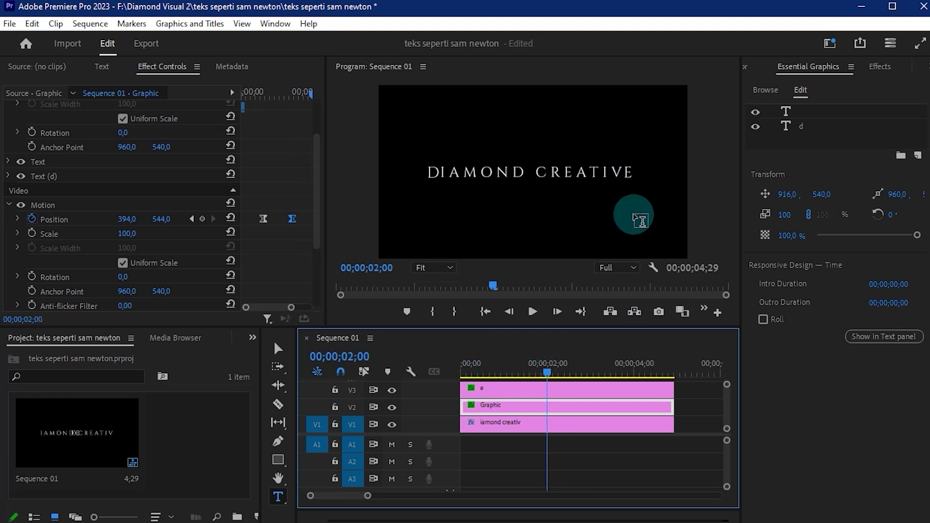
drag(548, 370, 442, 385)
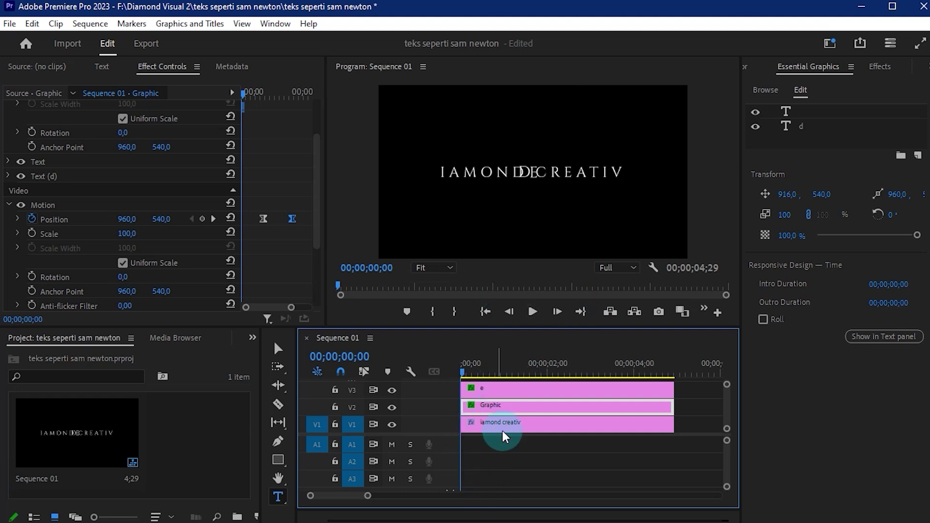
- Add a 4-point polygon Opacity mask to the 'iamond creativ' clip and set monitor zoom to 50%
click(489, 404)
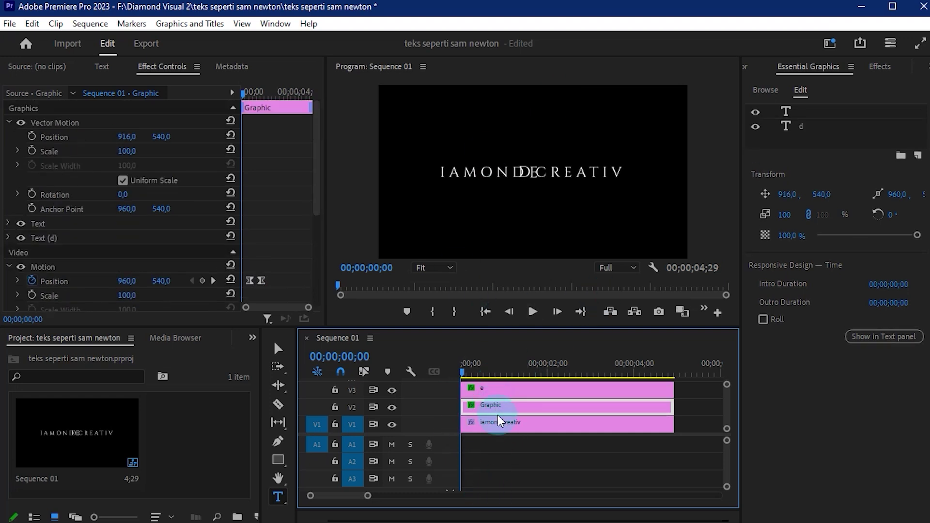
click(527, 424)
drag(368, 496, 359, 496)
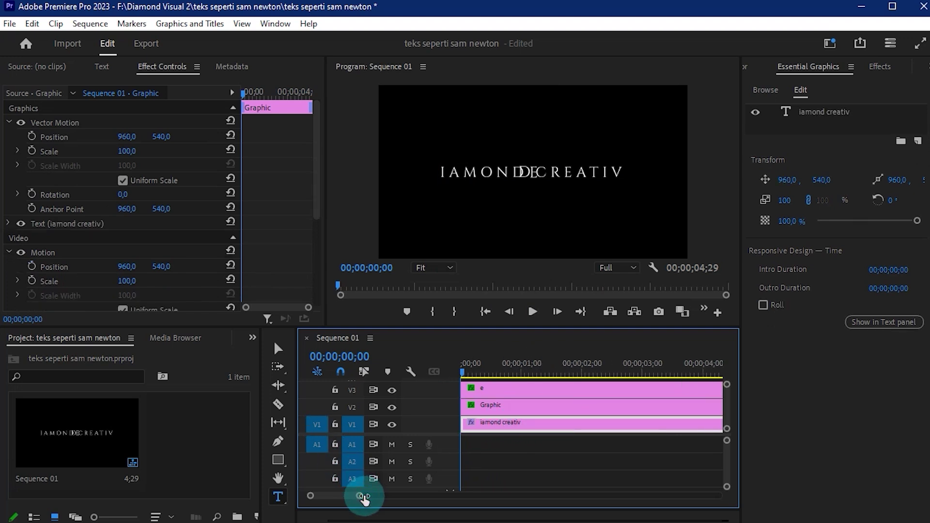
drag(317, 163, 318, 279)
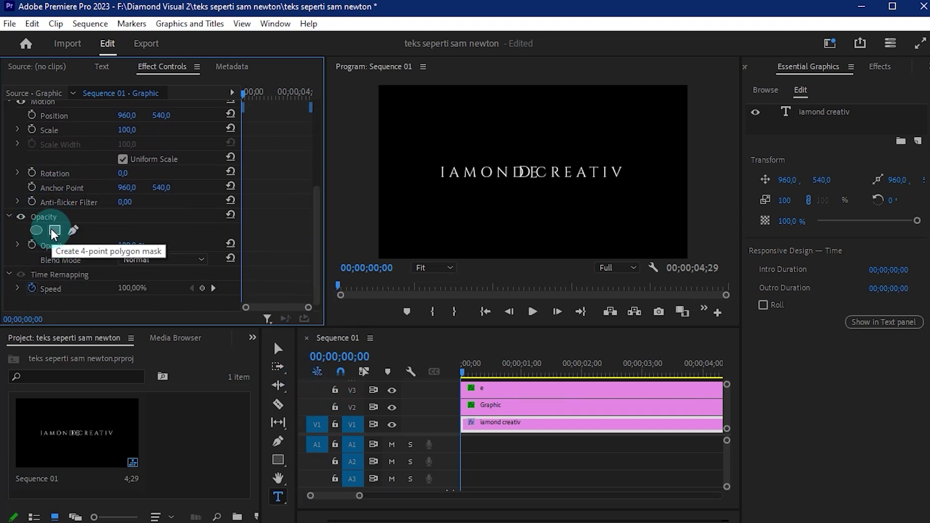
click(54, 229)
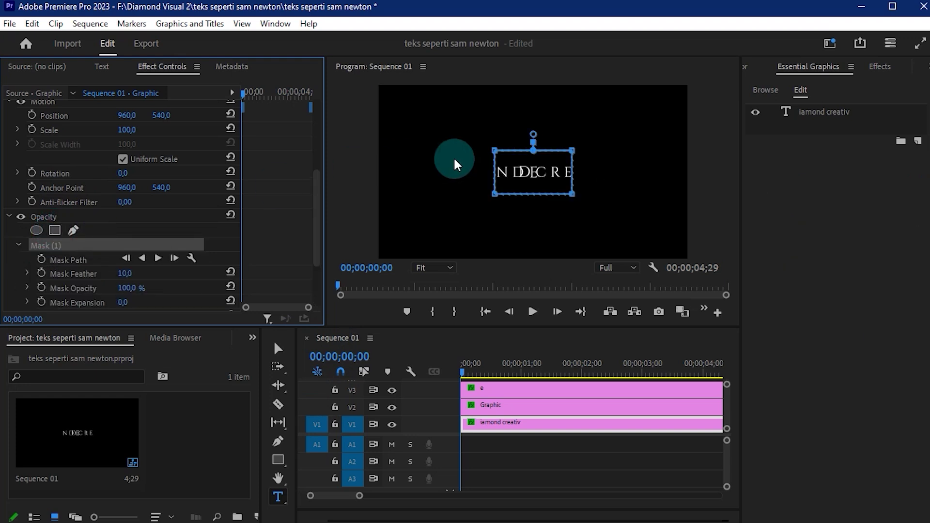
click(434, 268)
click(436, 329)
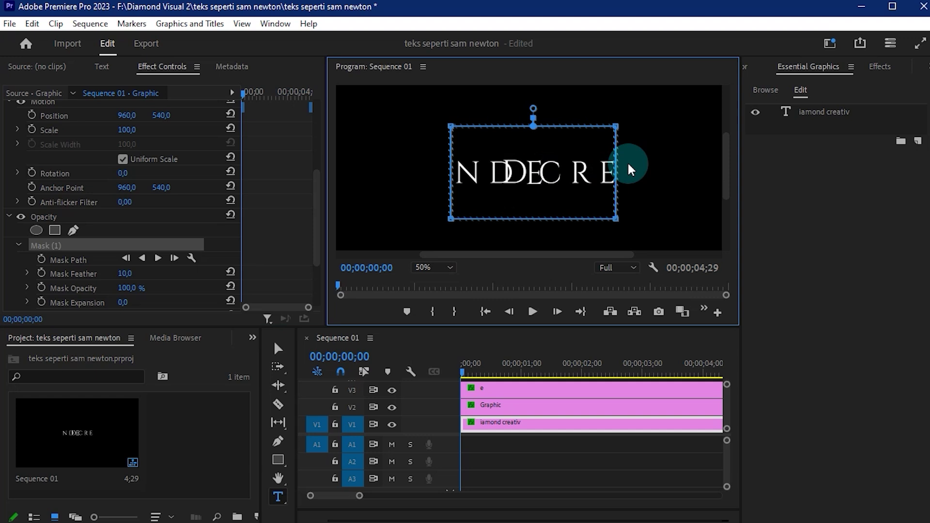
- Drag the mask corners into a narrow strip around DE and keyframe its shape
mouse_move(442, 126)
mouse_down()
mouse_move(556, 123)
mouse_move(515, 140)
mouse_up()
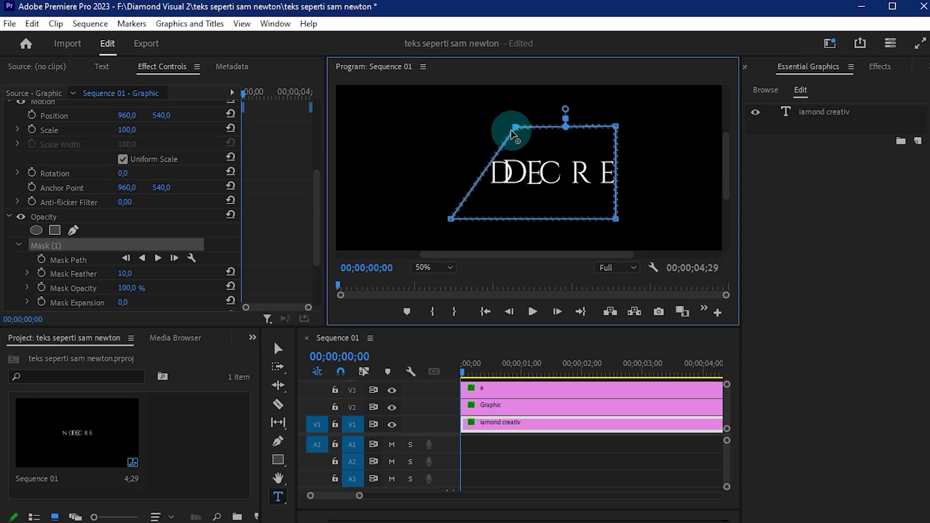
click(463, 226)
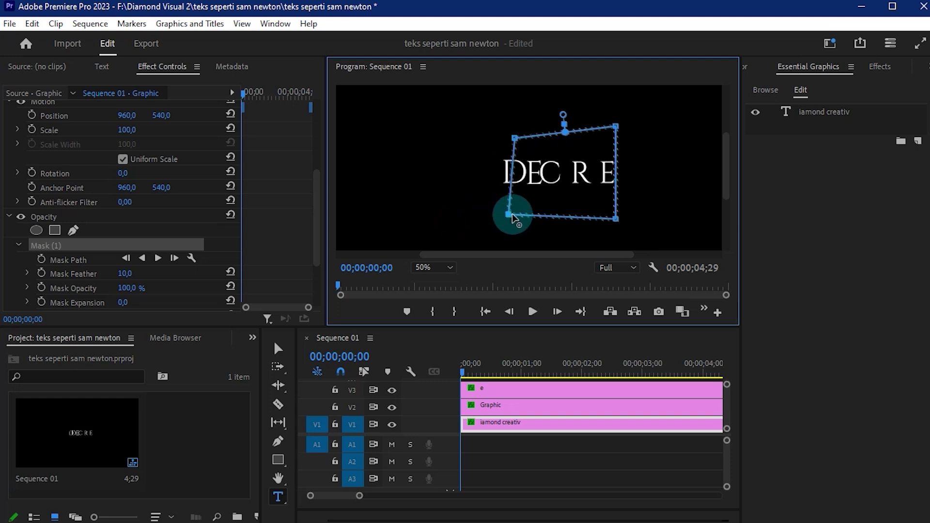
drag(450, 224, 514, 214)
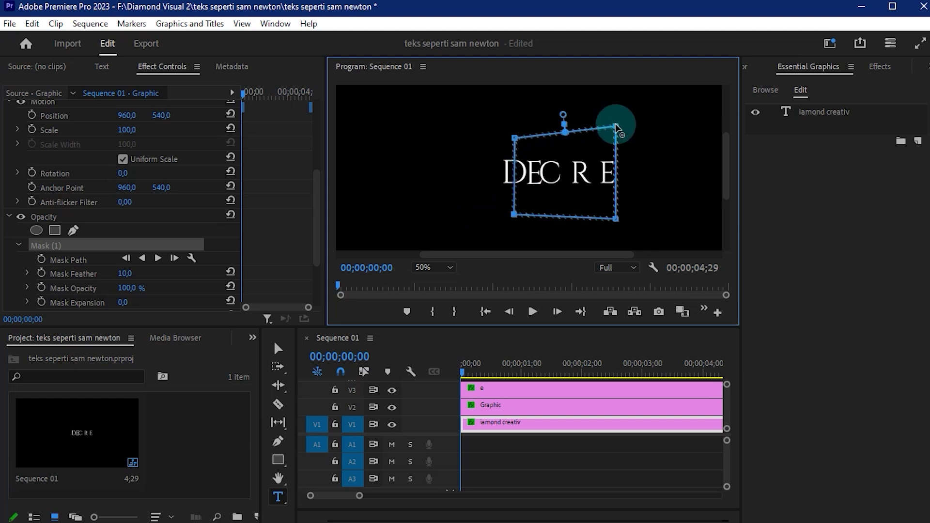
drag(616, 126, 532, 140)
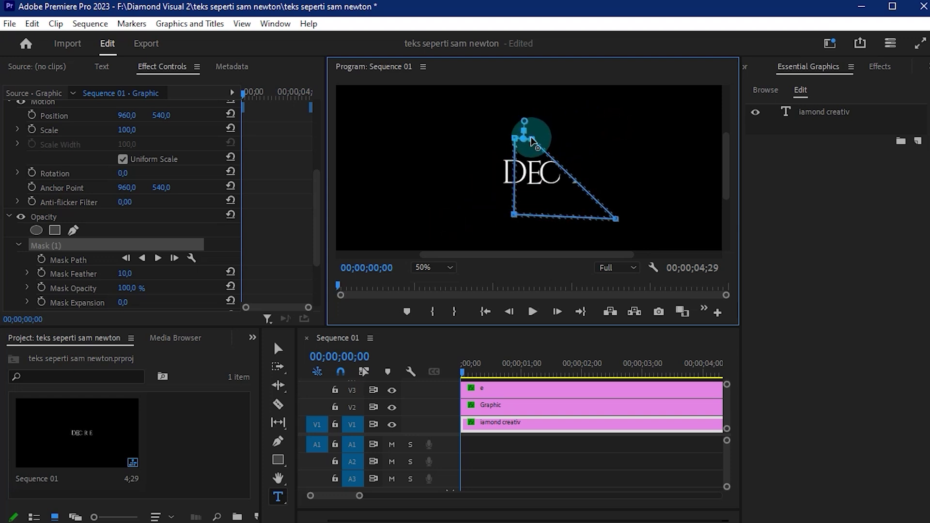
drag(615, 219, 534, 213)
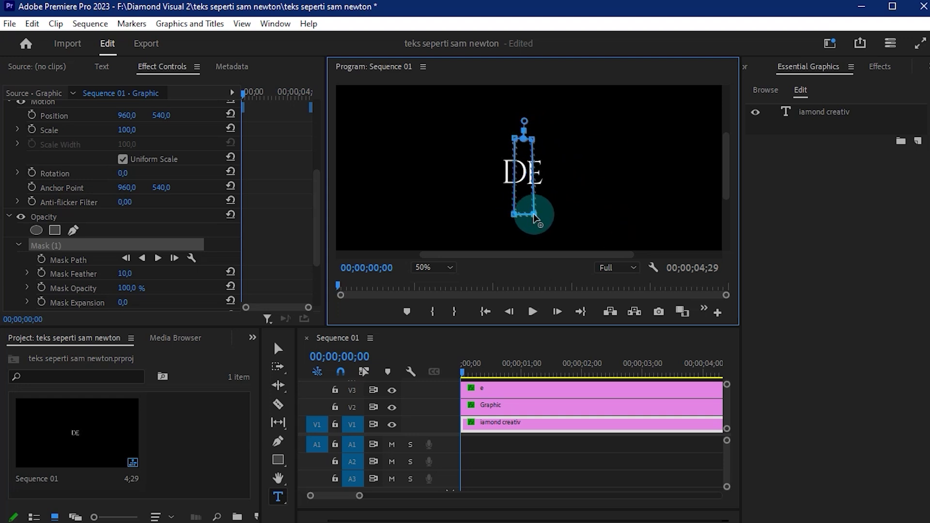
click(41, 260)
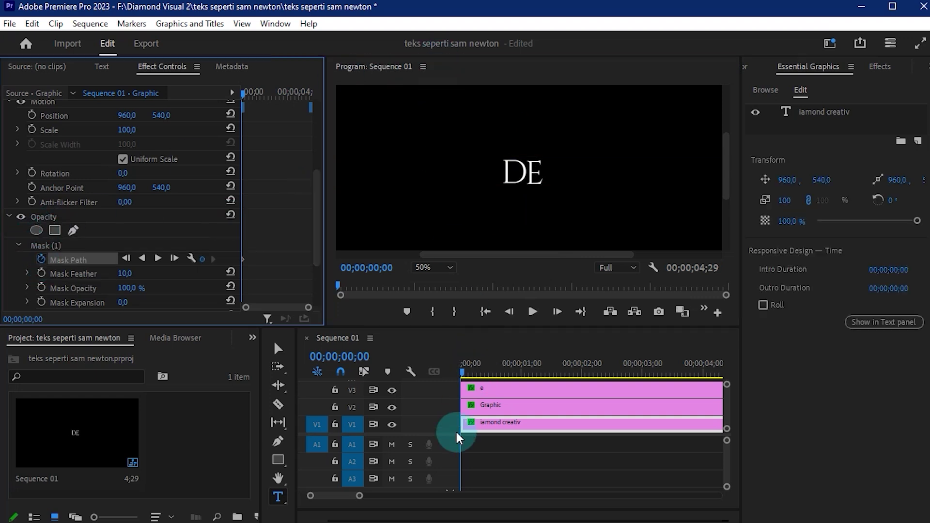
- Step frame by frame to 00;00;00;25, where D and E have spread apart, and select the mask
drag(358, 496, 359, 496)
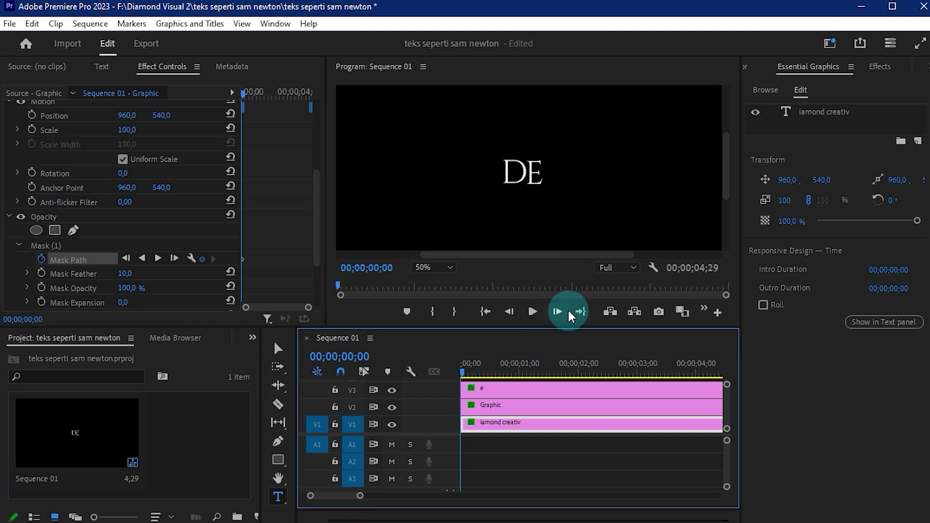
click(560, 312)
click(560, 312)
click(560, 312)
click(560, 312)
click(556, 315)
click(554, 314)
click(554, 314)
click(554, 314)
click(554, 314)
click(553, 314)
click(554, 313)
click(554, 313)
click(554, 314)
click(554, 314)
click(554, 314)
click(553, 314)
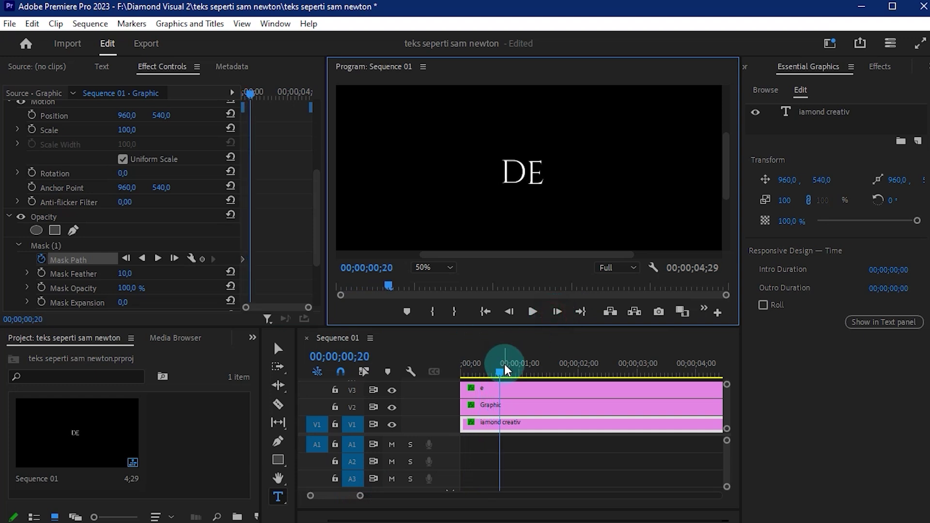
click(555, 312)
click(555, 312)
click(555, 312)
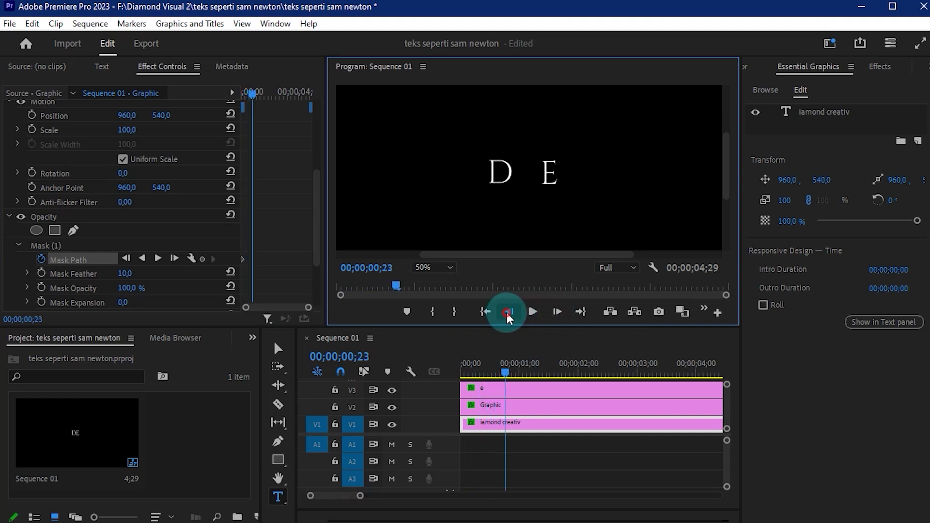
click(507, 312)
click(507, 312)
click(506, 312)
click(507, 312)
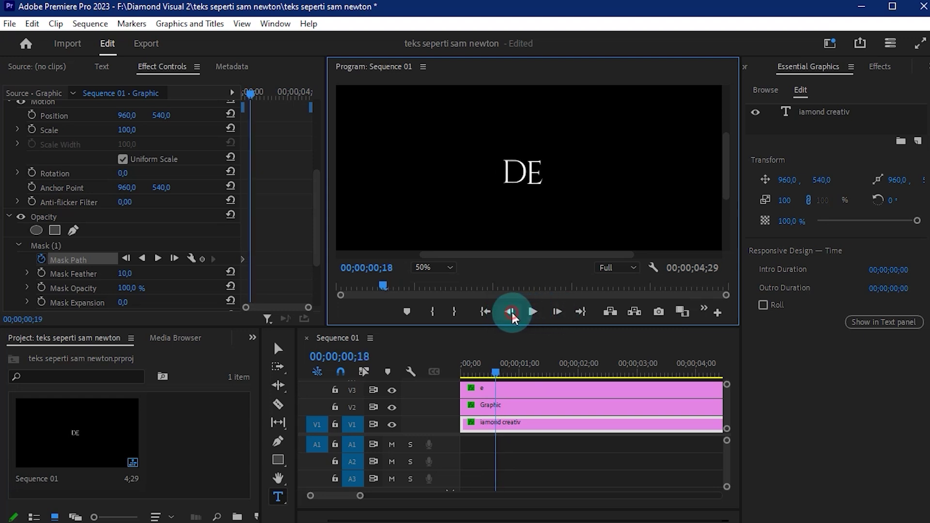
click(562, 312)
click(562, 311)
click(562, 312)
click(562, 312)
click(562, 312)
click(559, 312)
click(533, 424)
click(53, 245)
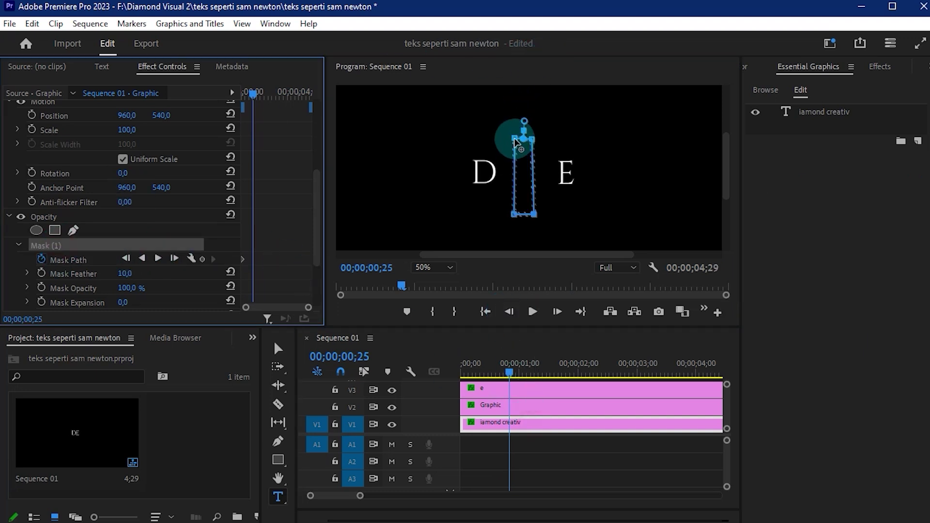
- Pull the slanted mask's four corners outward so it uncovers the D
drag(515, 139, 498, 140)
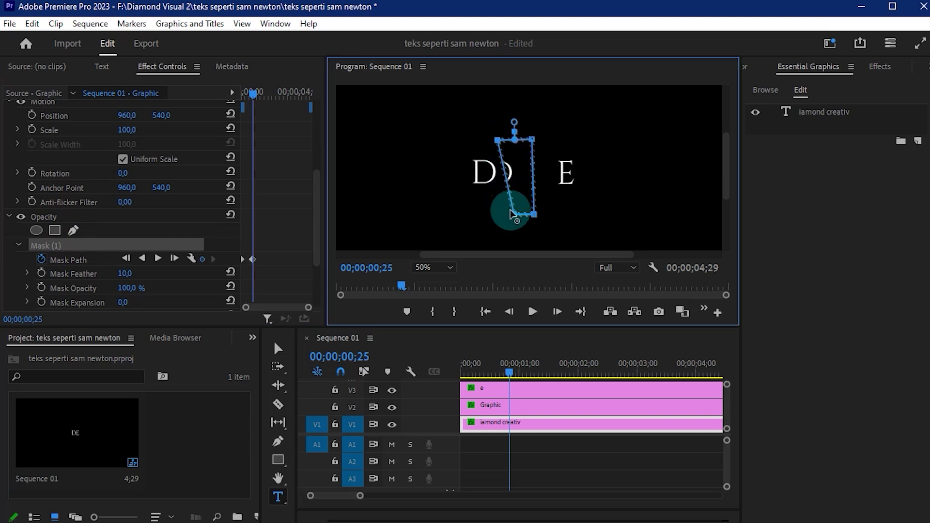
drag(512, 214, 499, 213)
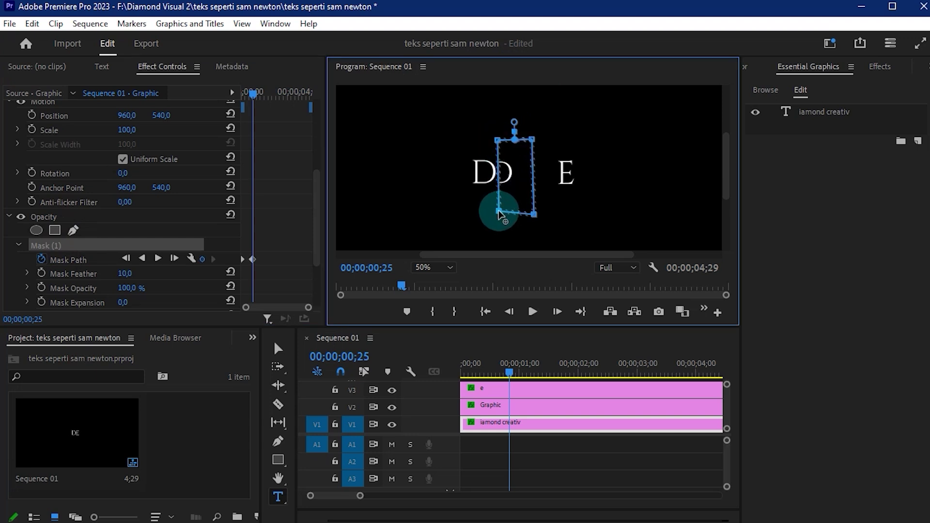
drag(532, 140, 561, 140)
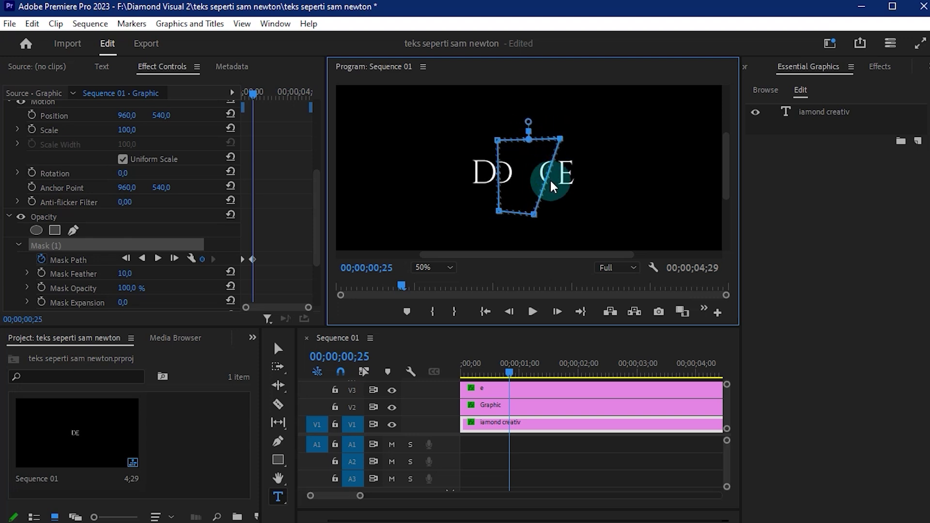
click(526, 225)
drag(535, 217, 559, 215)
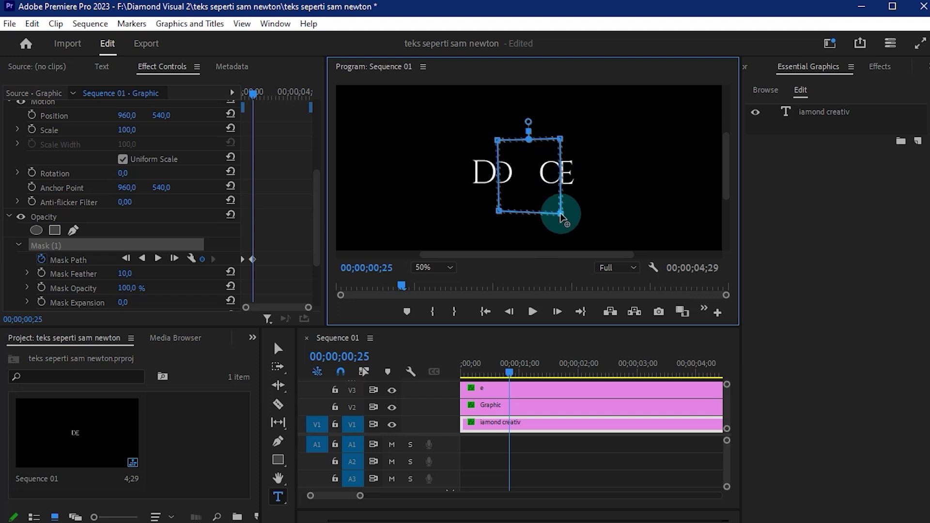
click(559, 141)
drag(559, 141, 555, 139)
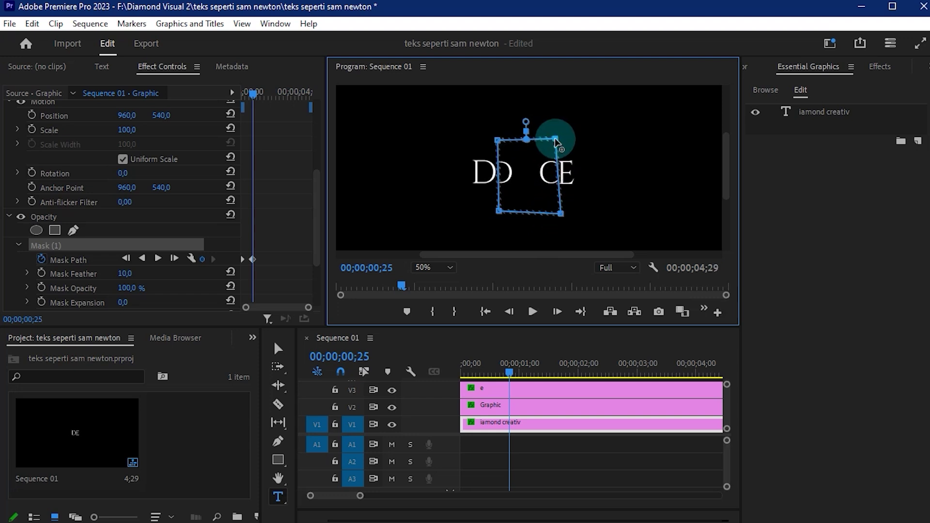
click(562, 218)
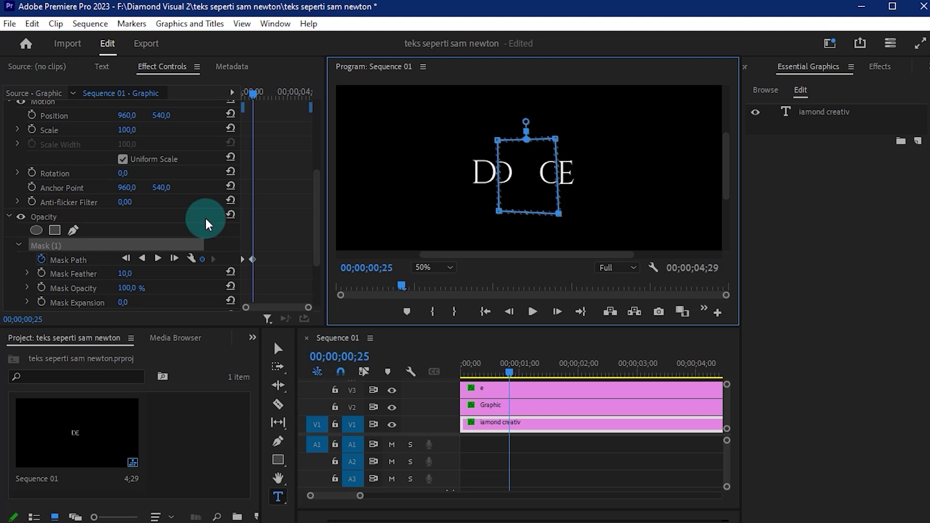
- Two frames later, widen the slanted mask box further to uncover more letters
click(558, 312)
click(558, 311)
click(558, 312)
click(558, 312)
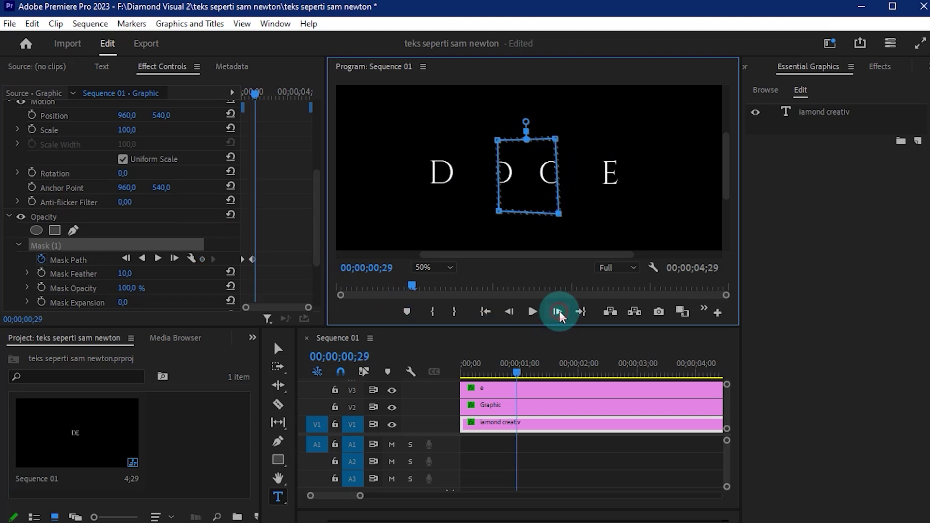
drag(497, 140, 470, 142)
drag(498, 211, 463, 208)
drag(558, 213, 591, 218)
key(Right)
key(Right)
key(Right)
drag(602, 130, 648, 132)
- Keep advancing frame by frame to 1;15, widening the mask until the full title shows
click(557, 311)
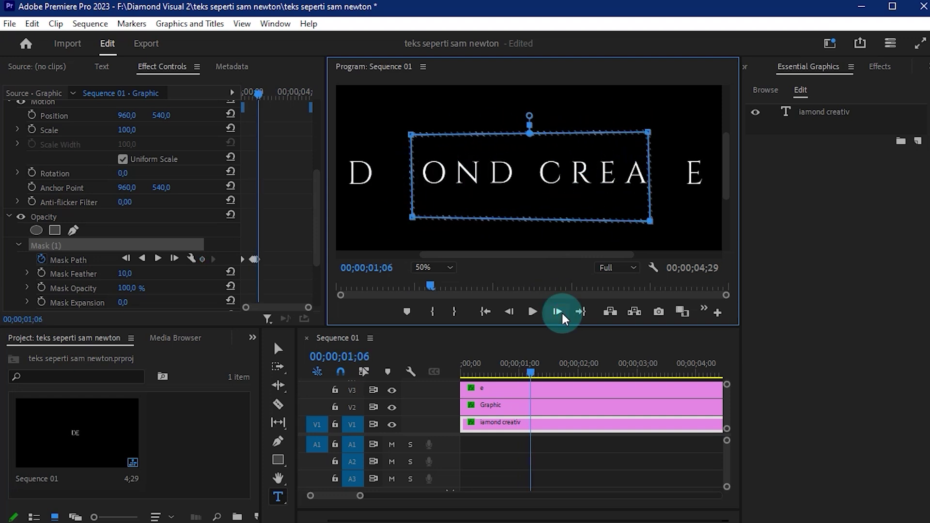
drag(349, 213, 363, 214)
drag(477, 254, 396, 254)
key(Right)
key(Right)
key(Right)
drag(517, 137, 486, 141)
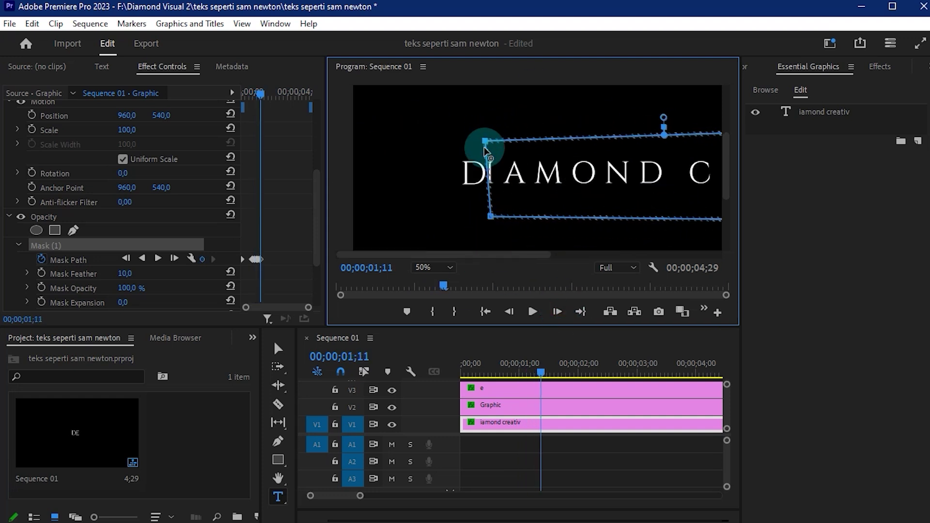
drag(443, 254, 596, 255)
drag(598, 129, 603, 130)
drag(566, 220, 594, 222)
click(559, 312)
click(559, 312)
click(558, 312)
click(558, 312)
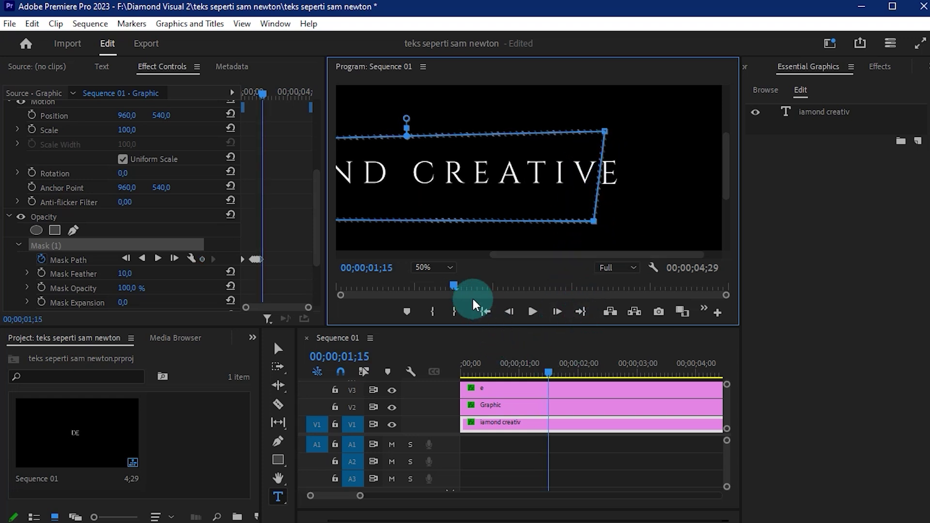
- Set the Program Monitor zoom to Fit and move the playhead back to 1;08
click(450, 268)
click(435, 283)
click(516, 468)
drag(546, 366, 492, 376)
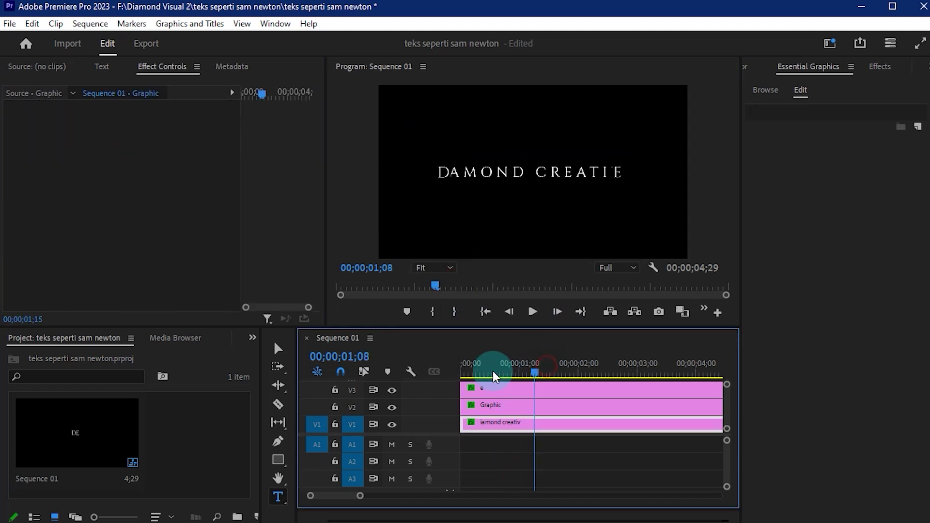
key(Home)
key(space)
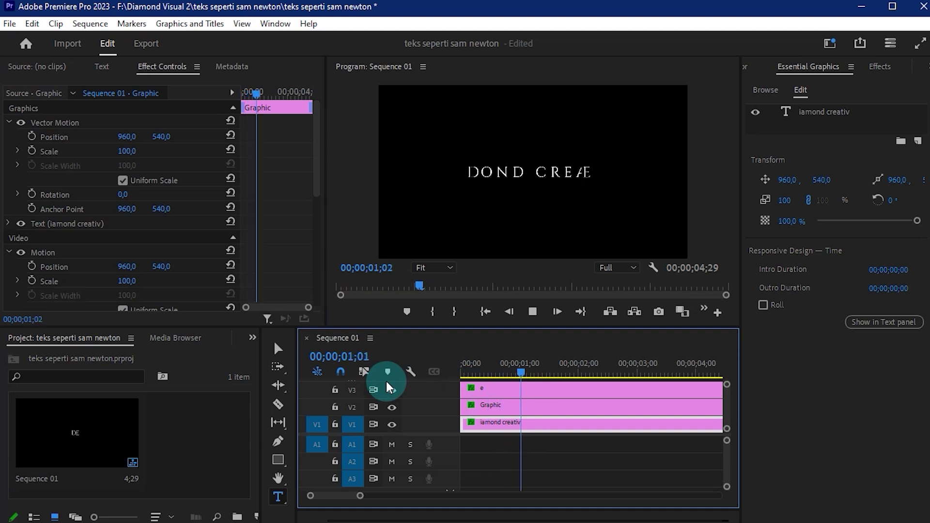
key(Home)
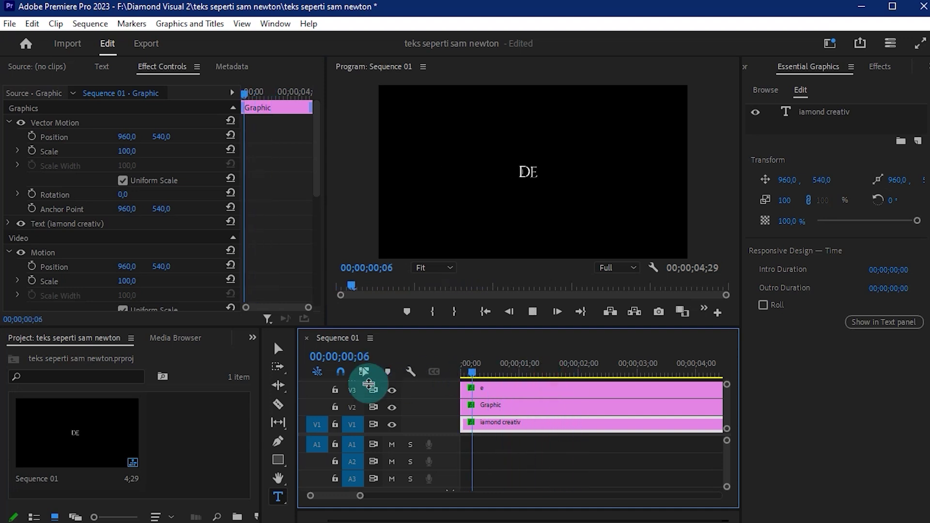
click(539, 368)
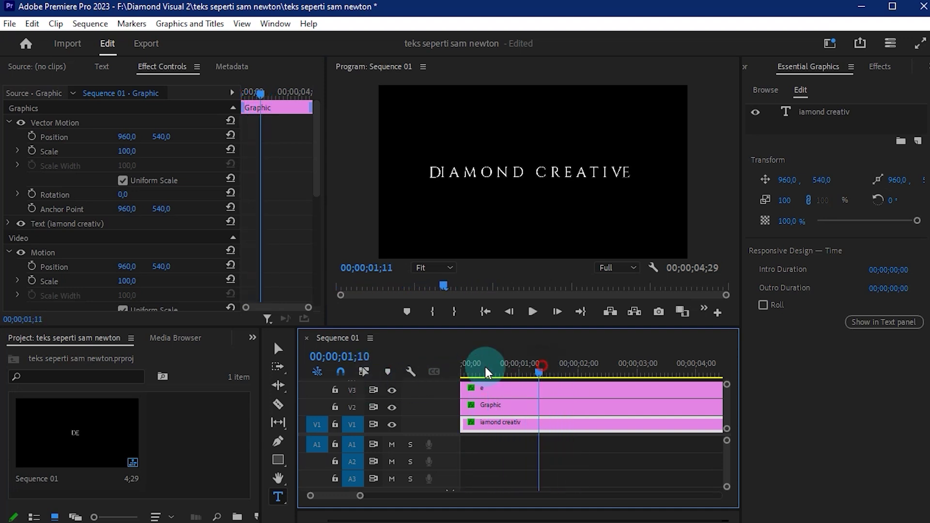
key(Home)
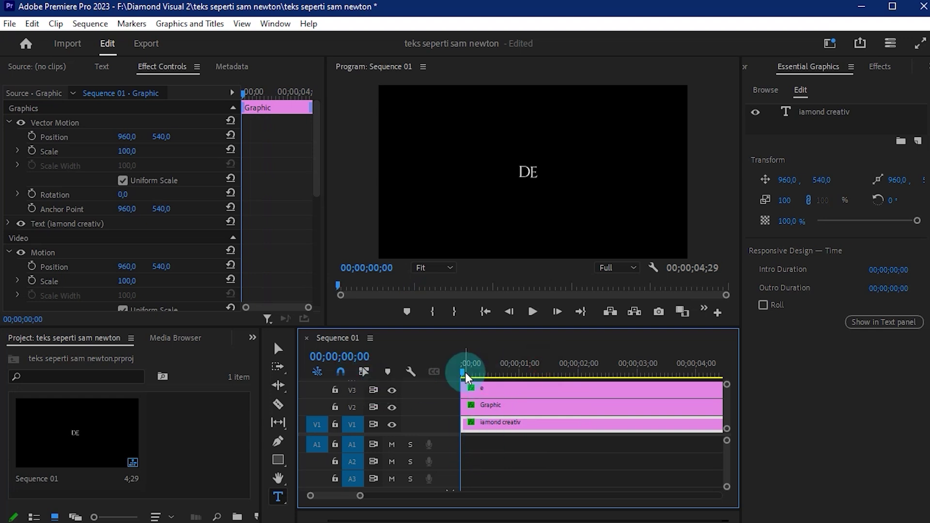
click(490, 394)
drag(472, 359, 559, 357)
key(Home)
click(511, 420)
key(space)
click(506, 375)
key(Left)
key(Left)
key(Left)
click(449, 269)
click(449, 329)
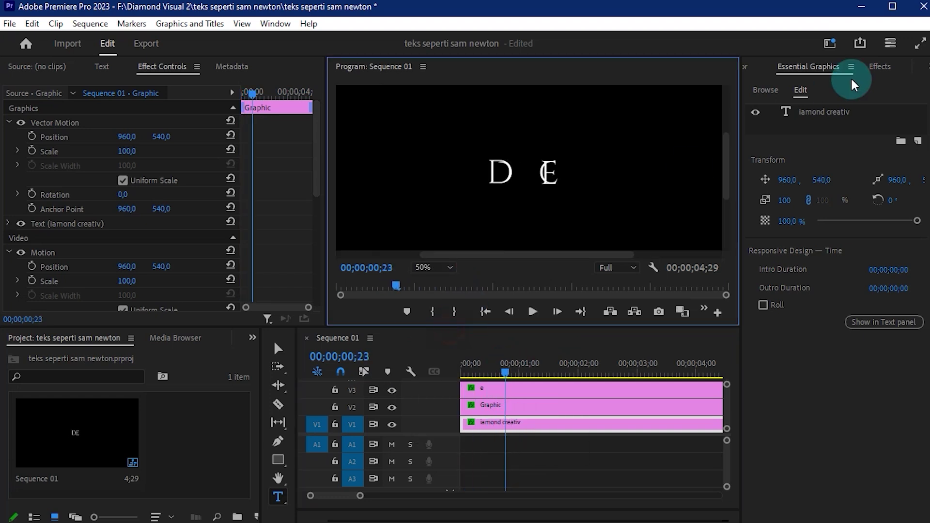
mouse_move(504, 363)
mouse_down()
mouse_move(468, 373)
mouse_move(472, 379)
mouse_up()
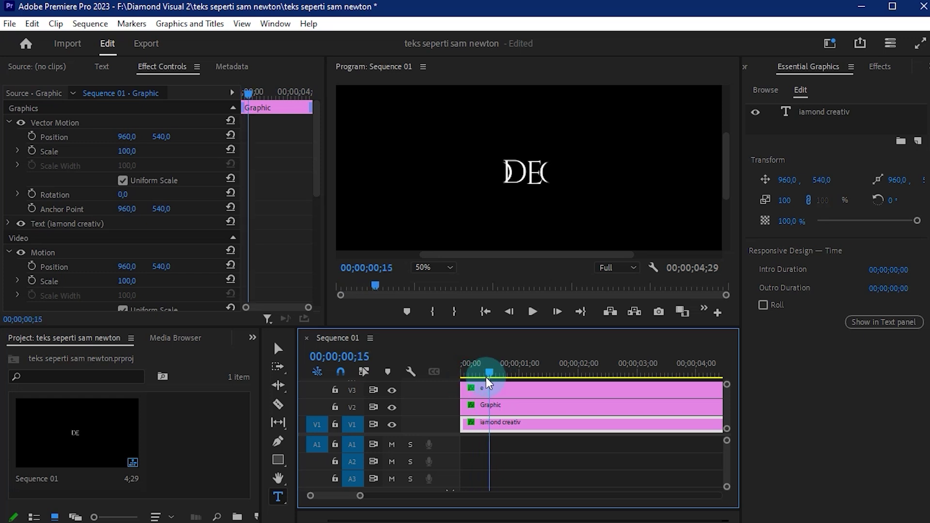
drag(473, 379, 463, 379)
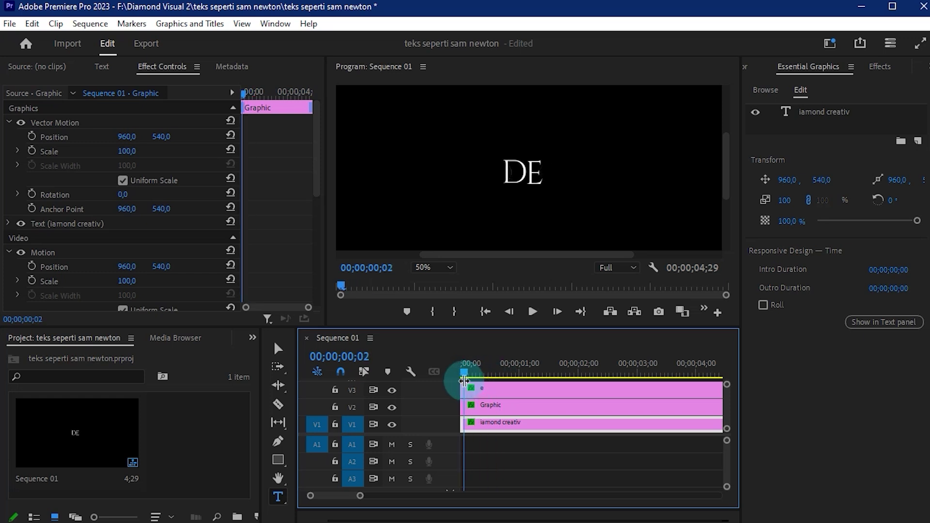
drag(314, 158, 296, 309)
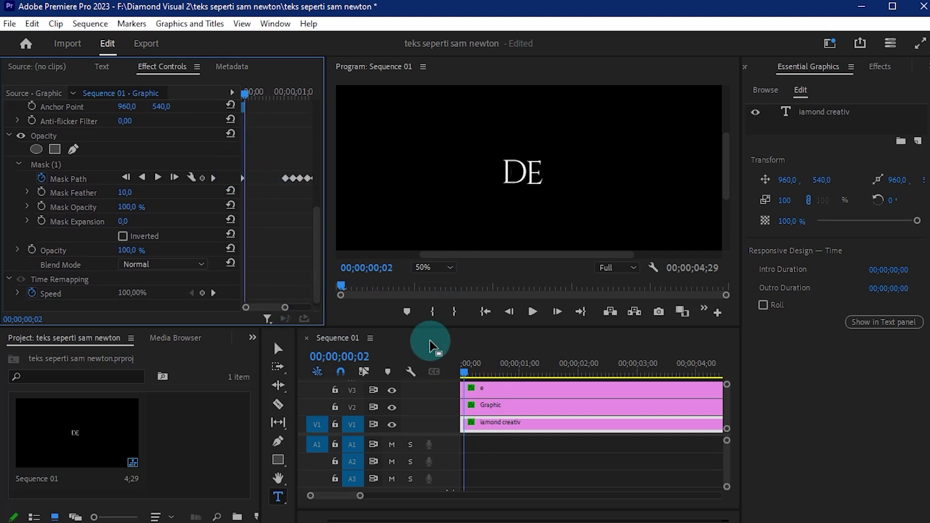
- Move the first Mask Path keyframe to 0;21 and play back the earlier reveal
mouse_move(470, 372)
mouse_down()
mouse_move(692, 375)
mouse_move(461, 377)
mouse_move(498, 377)
mouse_up()
click(522, 445)
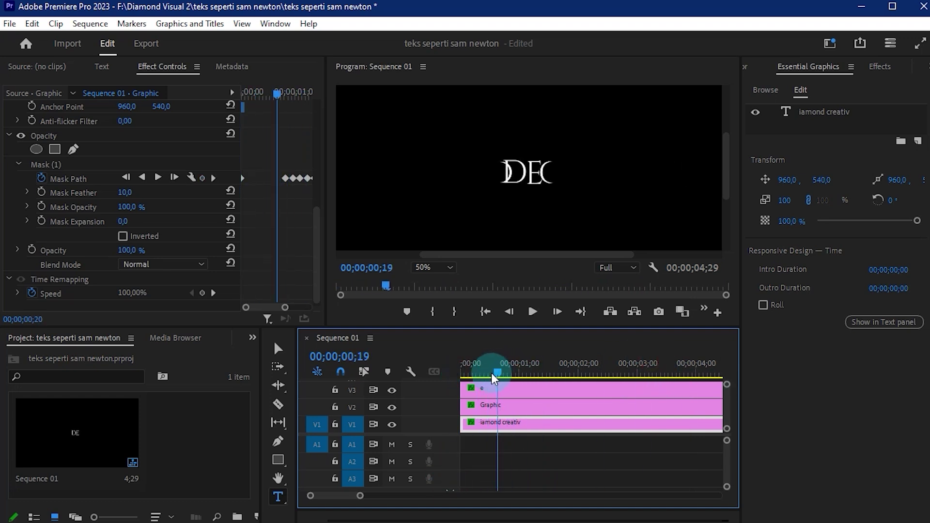
drag(497, 376, 501, 375)
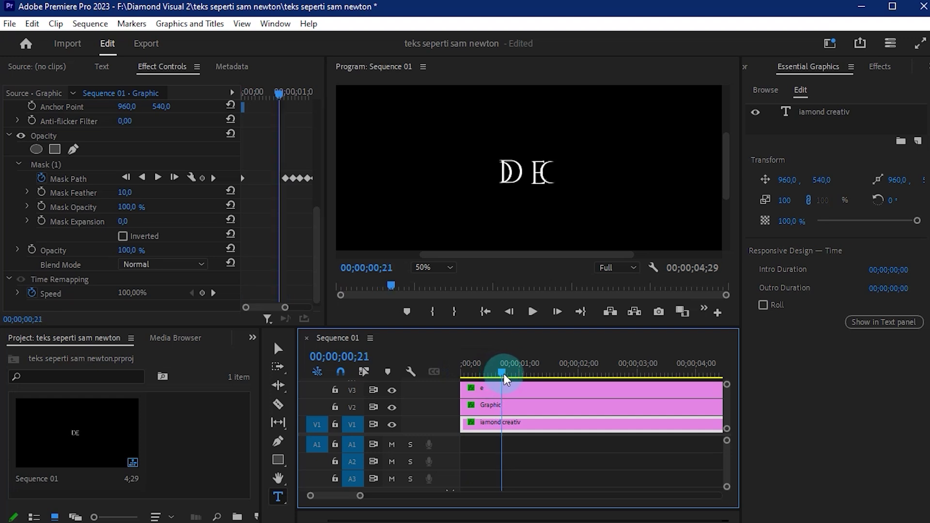
drag(501, 374, 503, 374)
drag(243, 176, 283, 182)
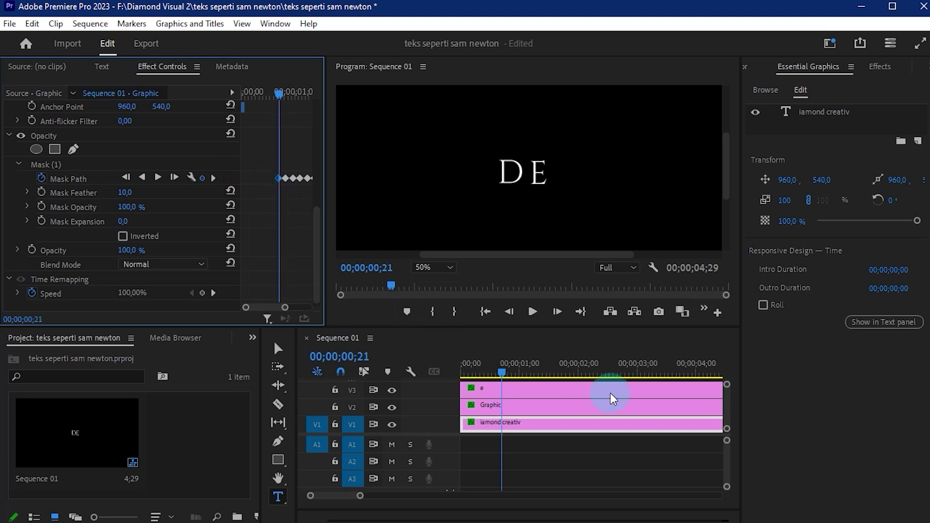
drag(498, 373, 461, 371)
key(space)
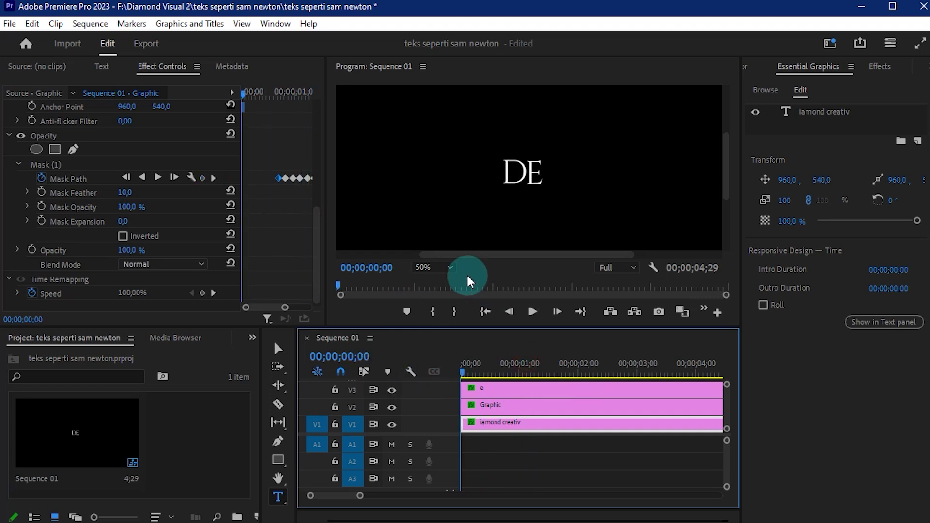
- Fit the monitor, replay the reveal several times from the start, then select the V2 Graphic clip
click(425, 266)
click(432, 281)
key(space)
click(468, 403)
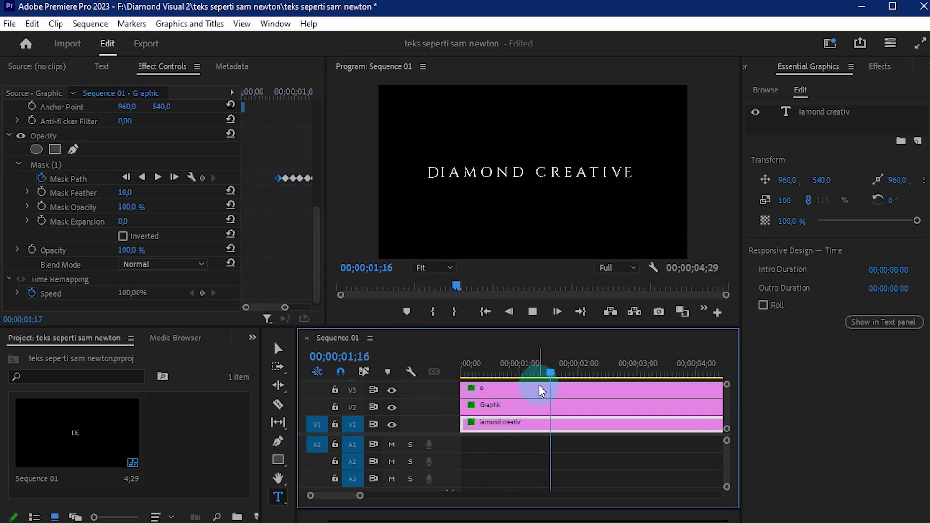
key(space)
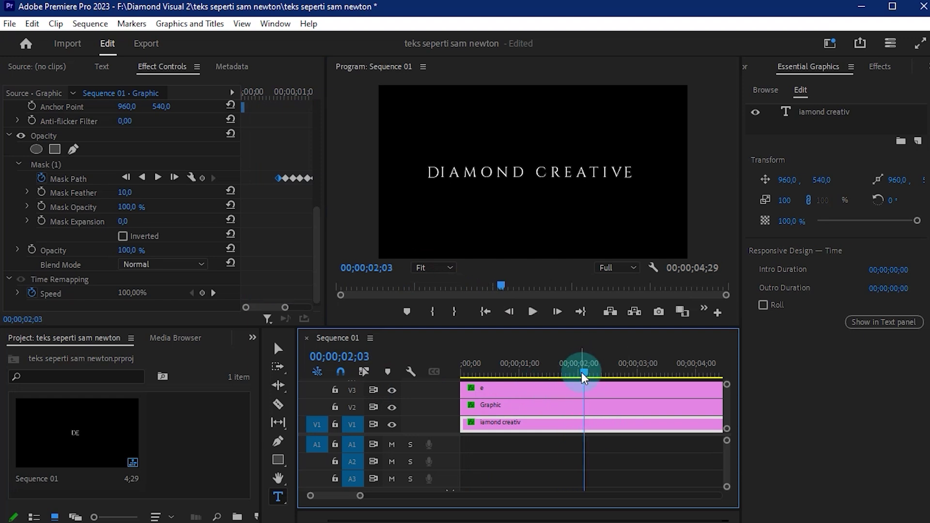
drag(581, 372, 399, 383)
key(space)
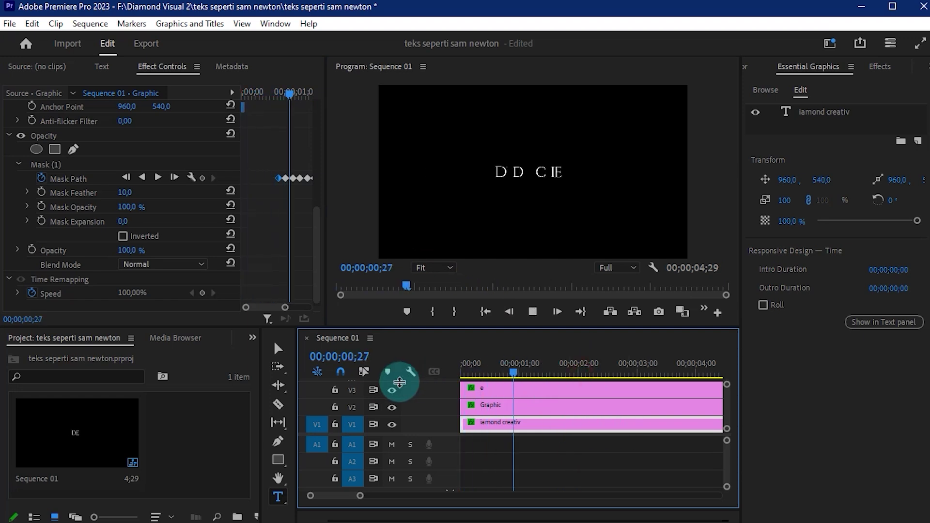
key(space)
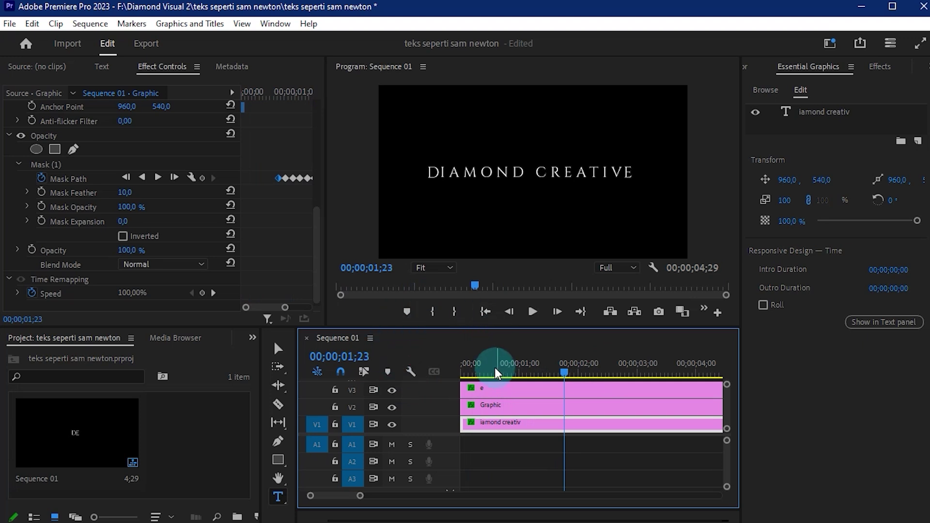
drag(497, 368, 446, 383)
key(space)
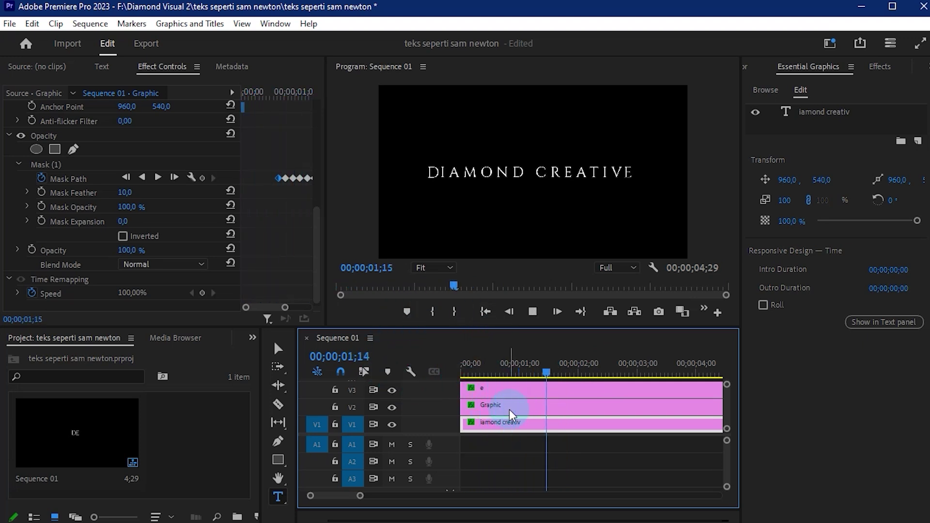
click(509, 408)
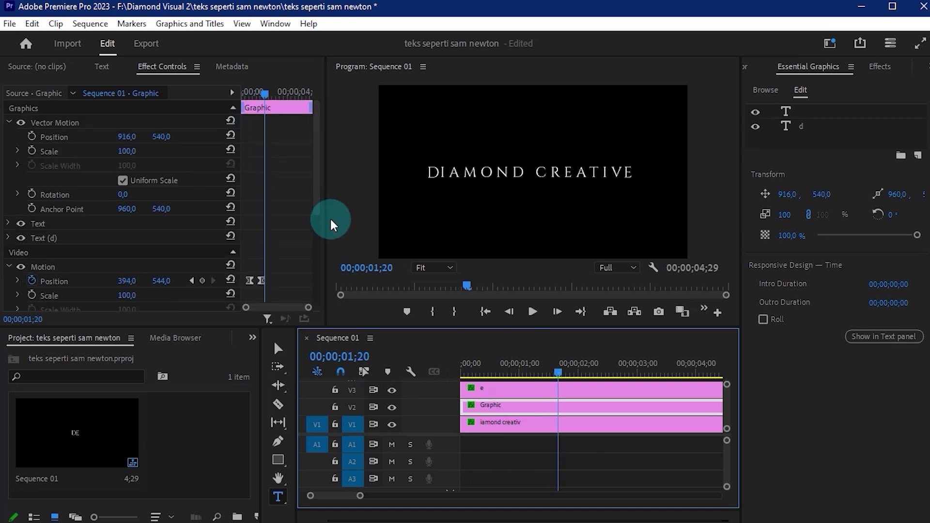
- Jump to the previous Position keyframe and set the graphic's Position X to 386
drag(317, 192, 318, 227)
click(507, 310)
click(192, 211)
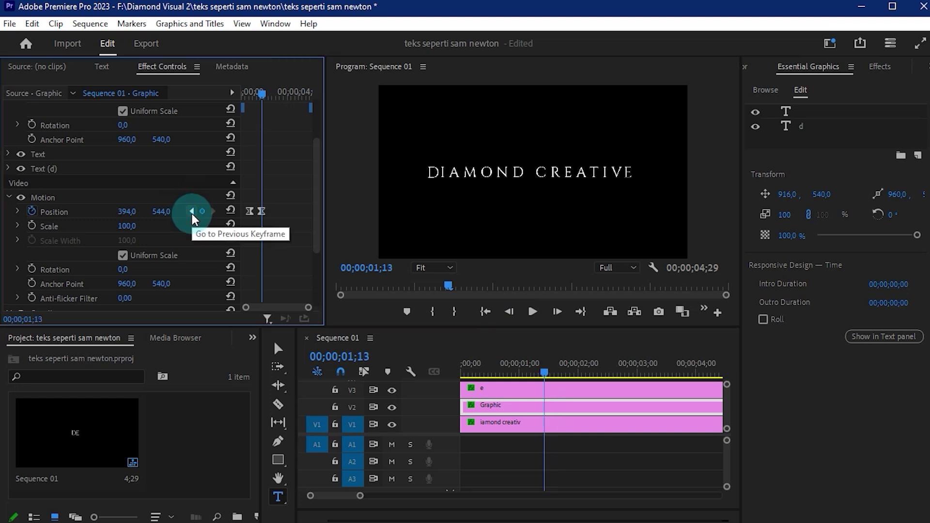
drag(127, 215, 171, 215)
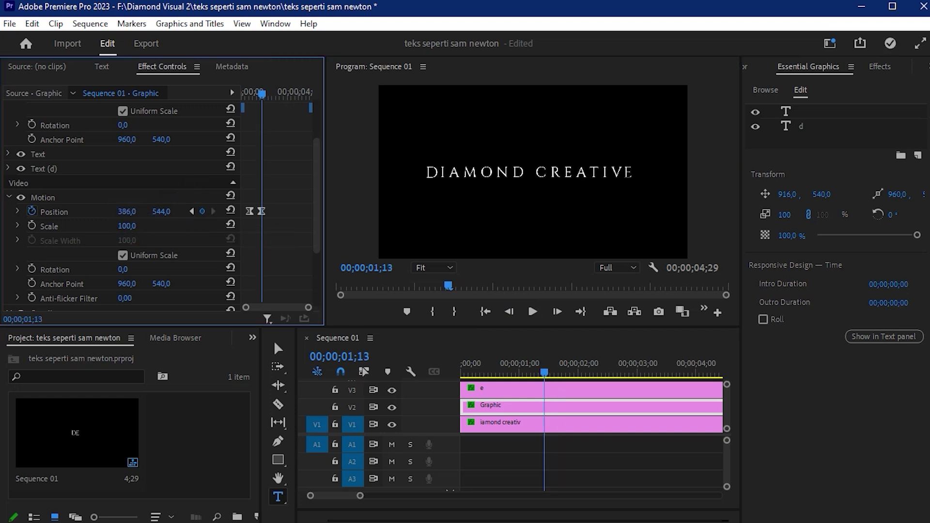
- Play the sequence from the start to check the change, then zoom the timeline out
click(329, 306)
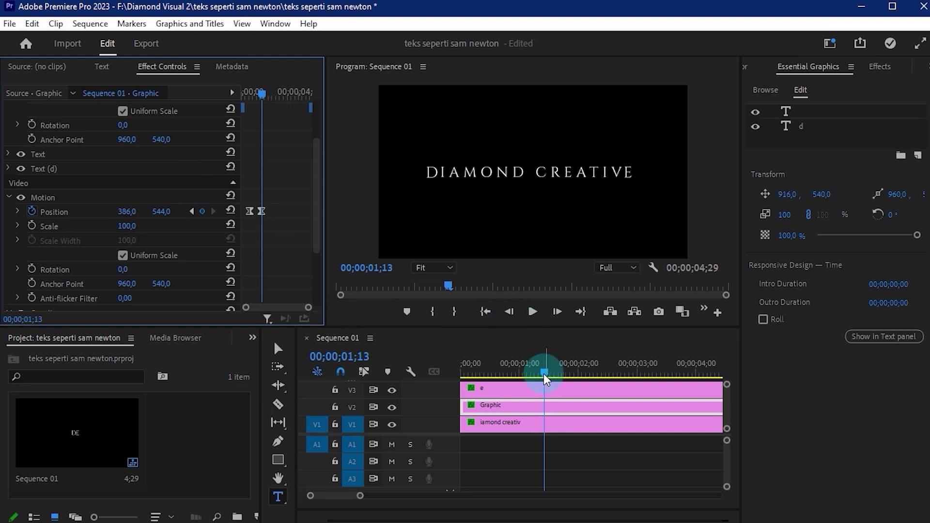
drag(541, 373, 489, 368)
click(492, 433)
key(space)
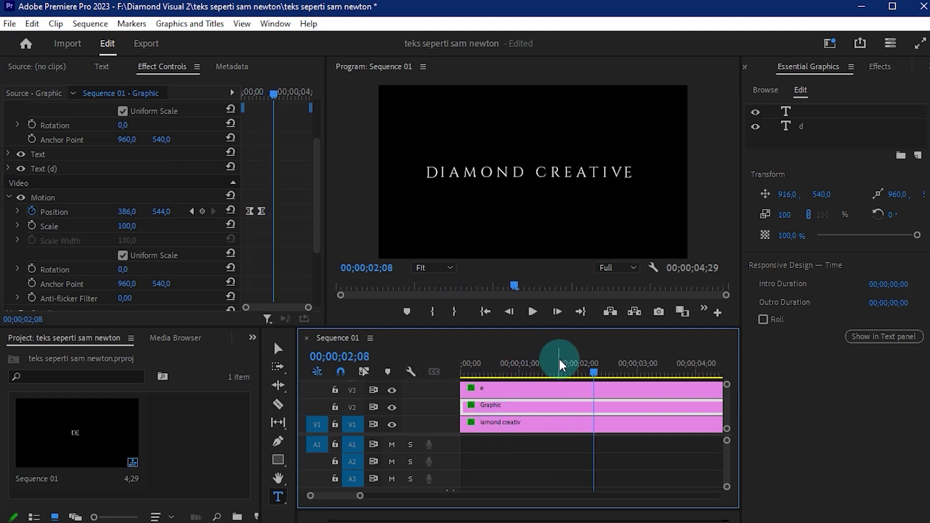
click(396, 382)
drag(363, 496, 389, 496)
click(770, 366)
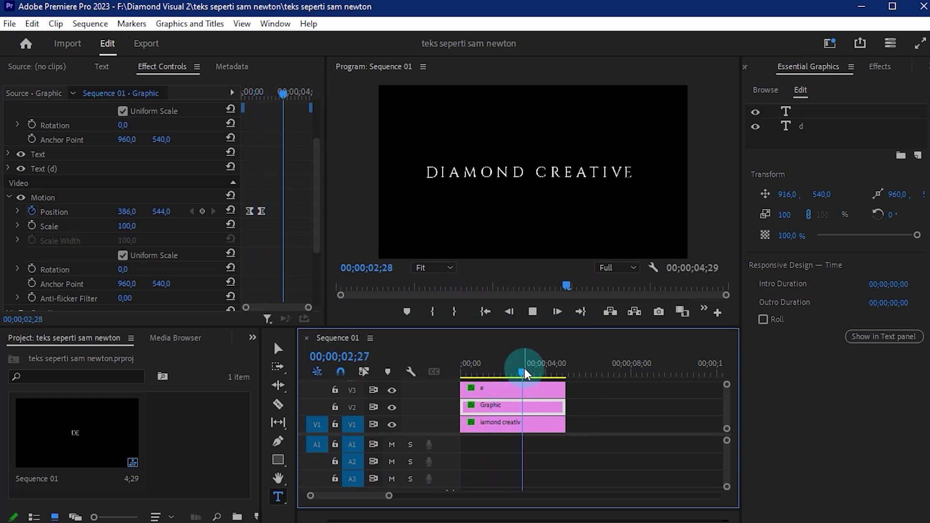
- Add a new A FILM BY text layer above the DIAMOND CREATIVE title
click(452, 374)
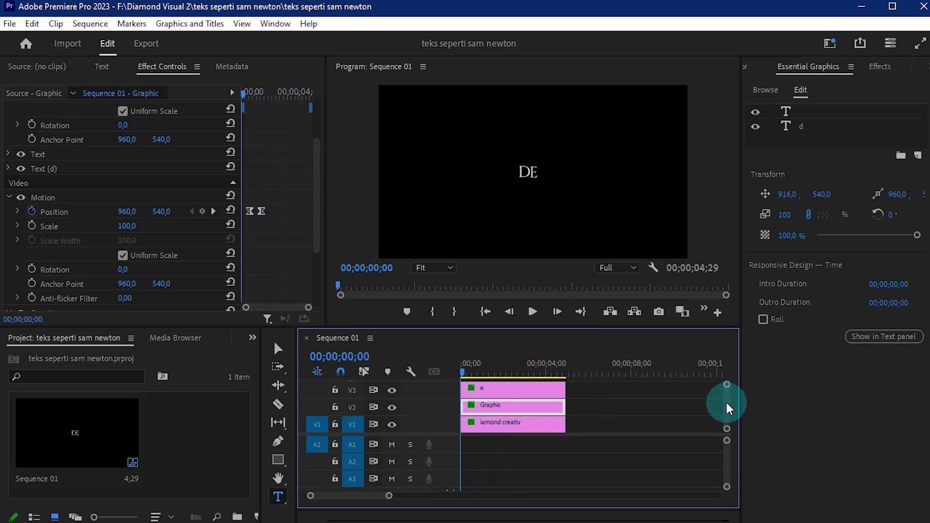
drag(725, 403, 445, 370)
click(483, 398)
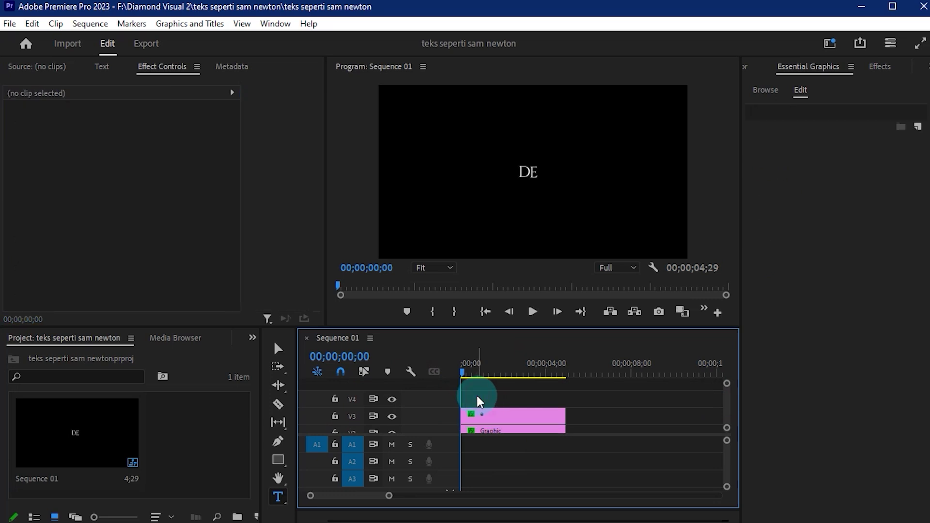
click(510, 159)
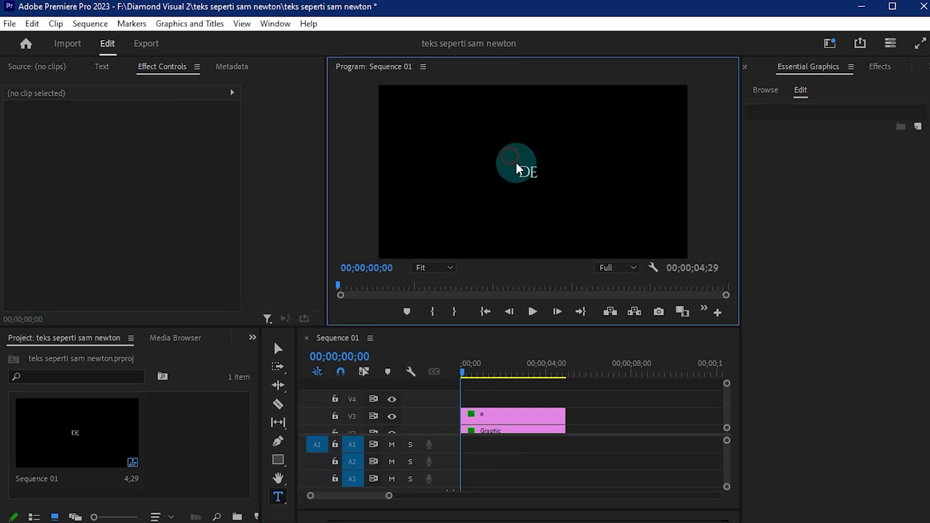
text(a film by)
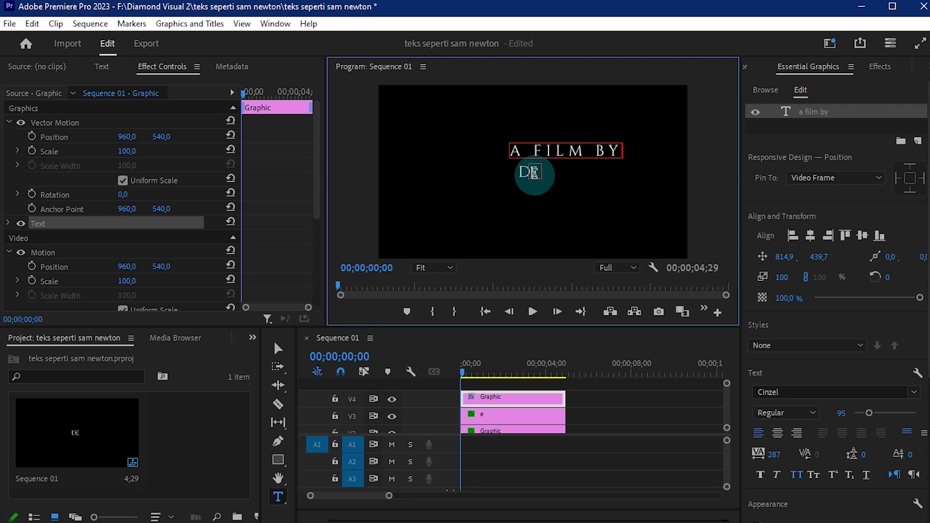
click(472, 370)
drag(474, 371, 502, 362)
- Shrink the A FILM BY text to size 49 and centre it horizontally
click(570, 151)
key(ctrl+a)
click(811, 236)
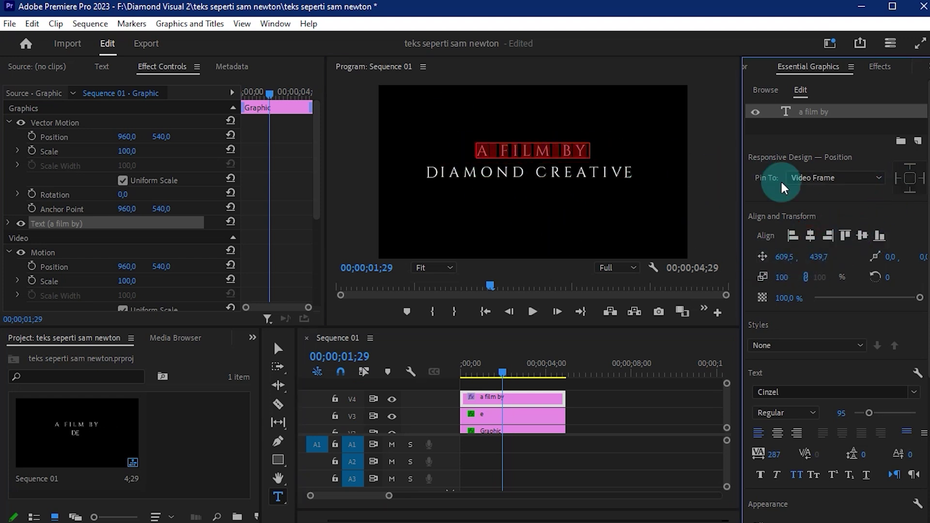
click(869, 413)
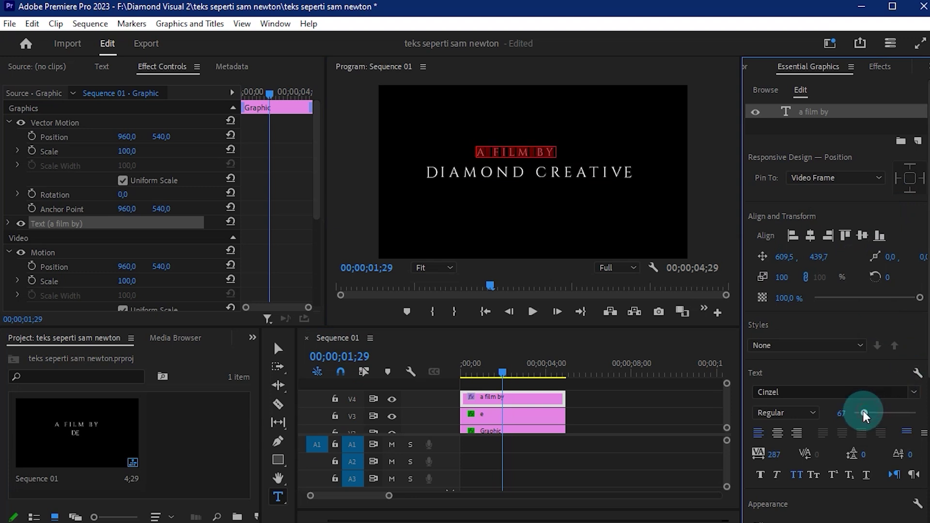
drag(872, 410, 861, 412)
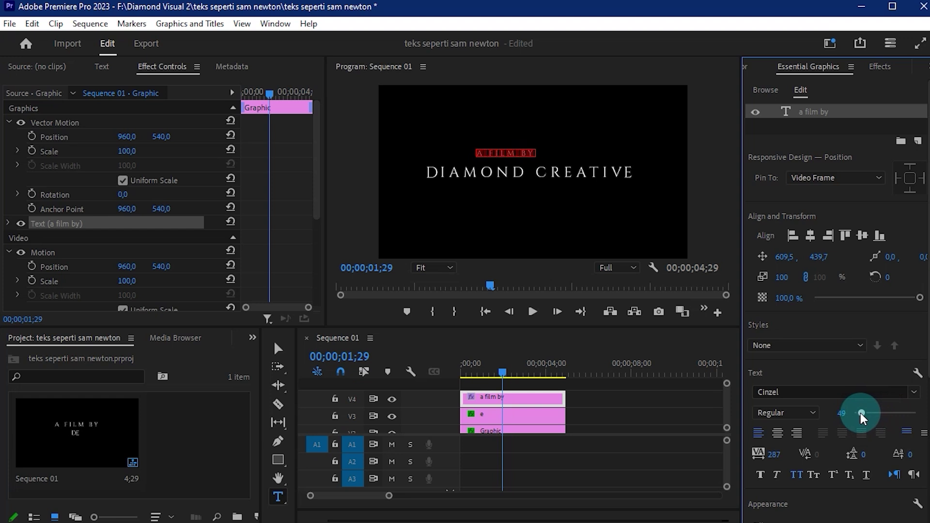
click(815, 231)
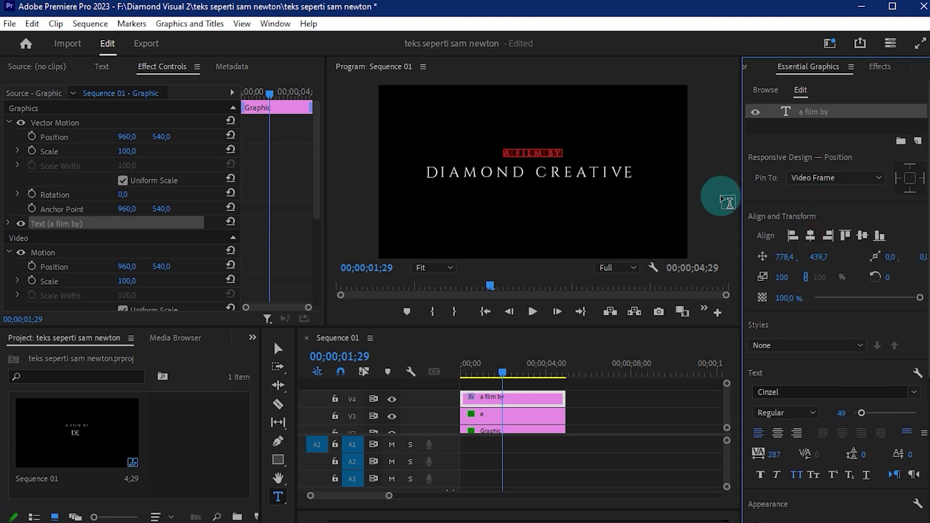
- Replay the DIAMOND CREATIVE reveal with A FILM BY, scrub through it, and save with Ctrl+S
drag(498, 371, 432, 373)
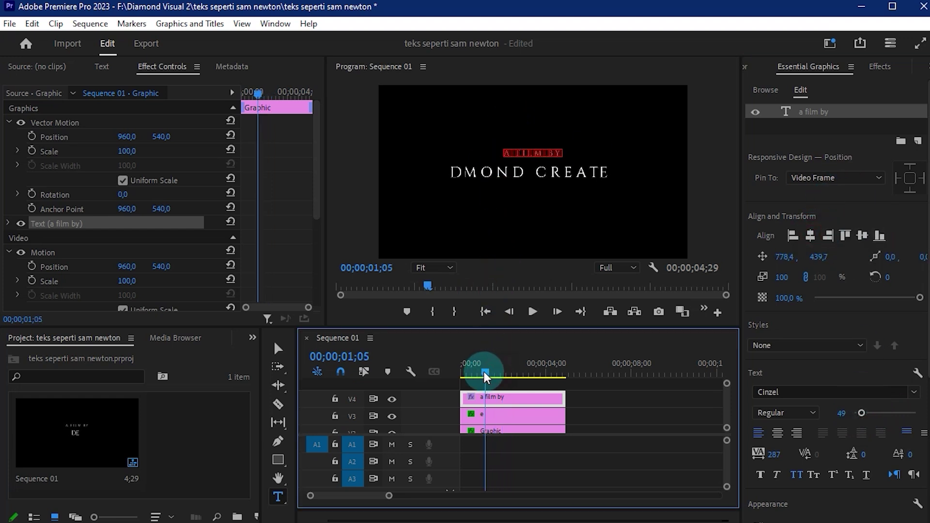
key(space)
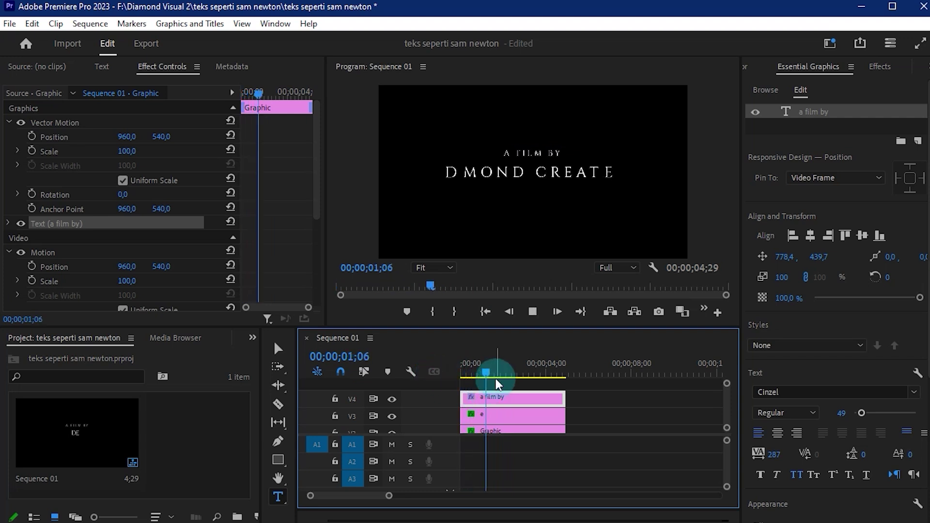
click(498, 377)
mouse_move(515, 376)
mouse_down()
mouse_move(486, 374)
mouse_move(509, 377)
mouse_move(452, 400)
mouse_up()
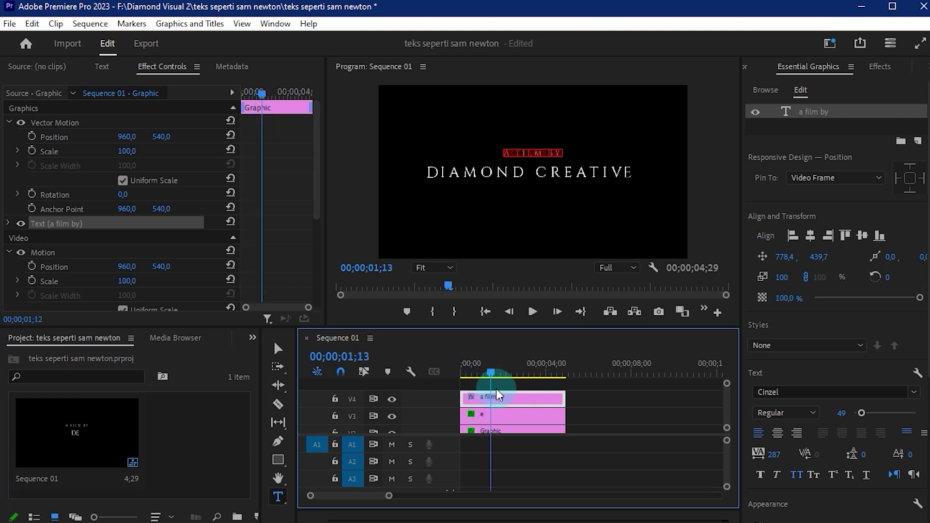
key(ctrl+s)
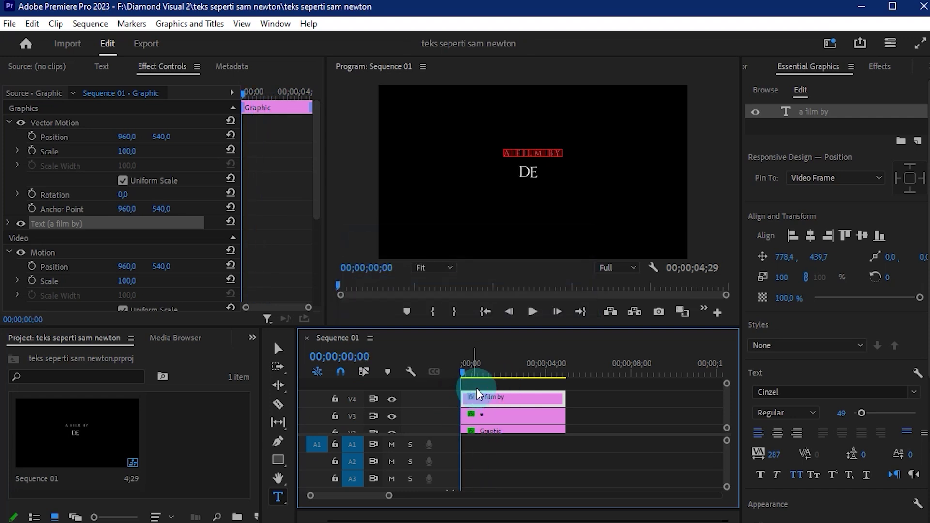
drag(461, 370, 424, 376)
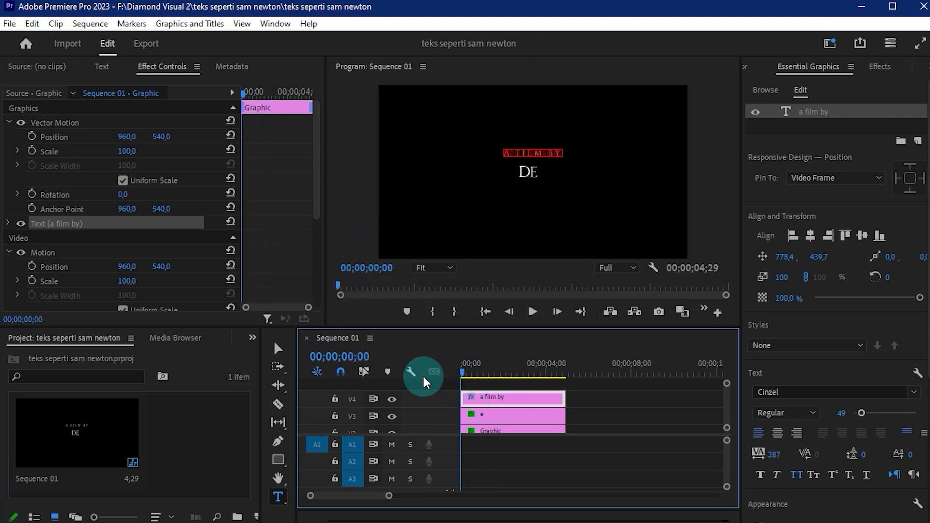
scroll(722, 406, down, 2)
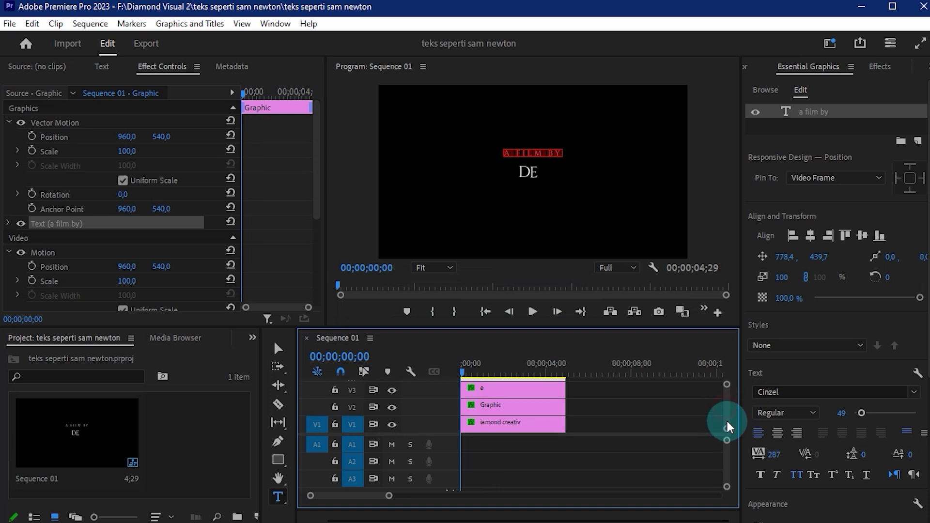
- Select the e, Graphic and title clips and nest them as a sequence named teks
click(606, 422)
scroll(727, 412, up, 1)
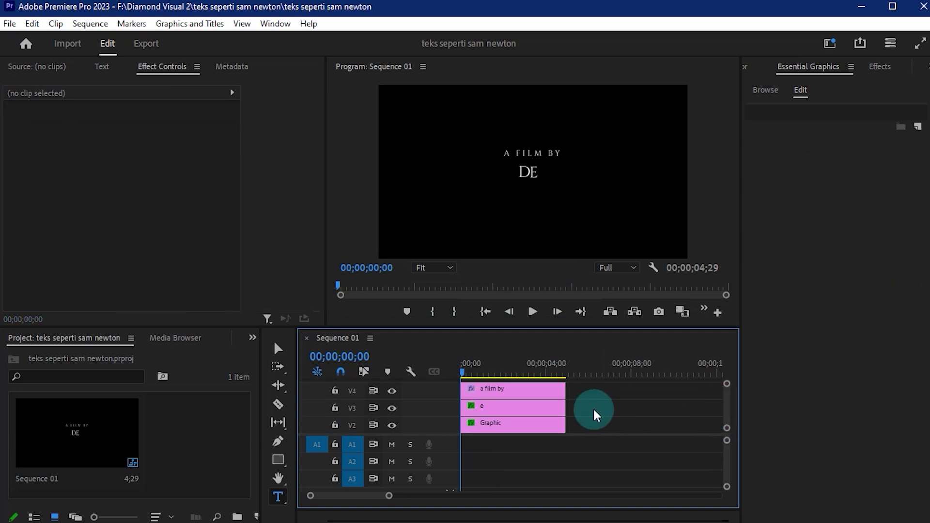
click(536, 408)
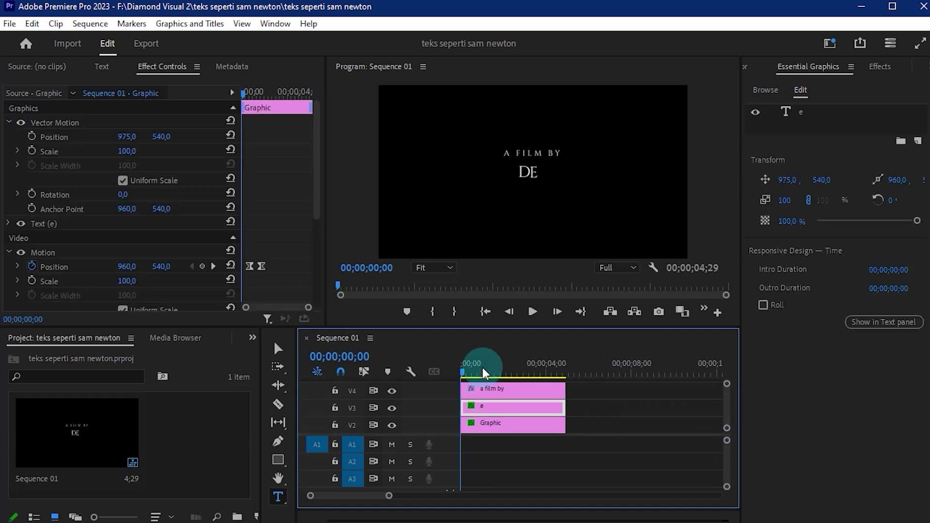
shift+click(539, 424)
shift+click(514, 397)
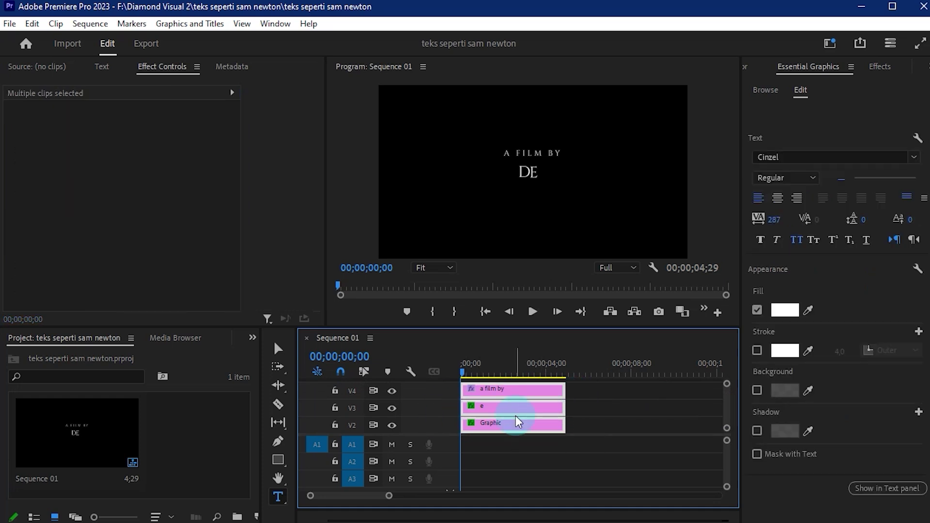
scroll(515, 414, down, 1)
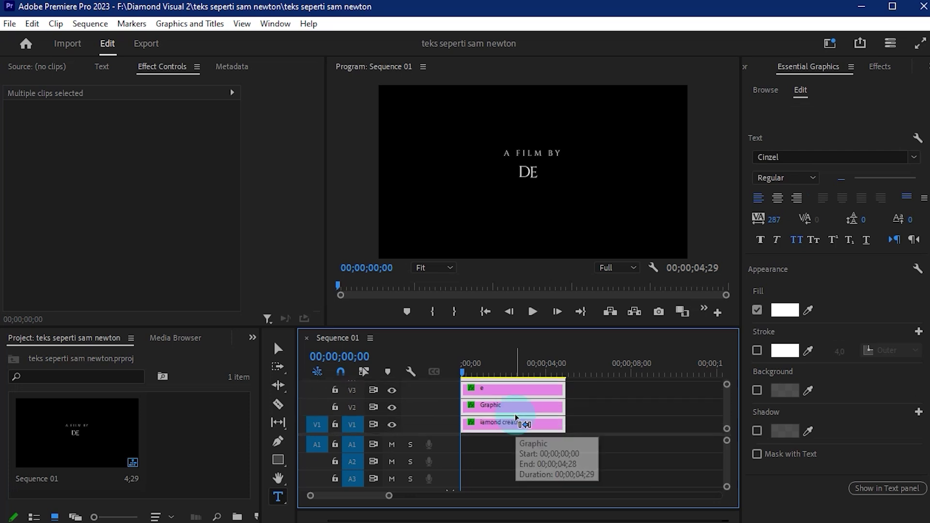
right_click(520, 409)
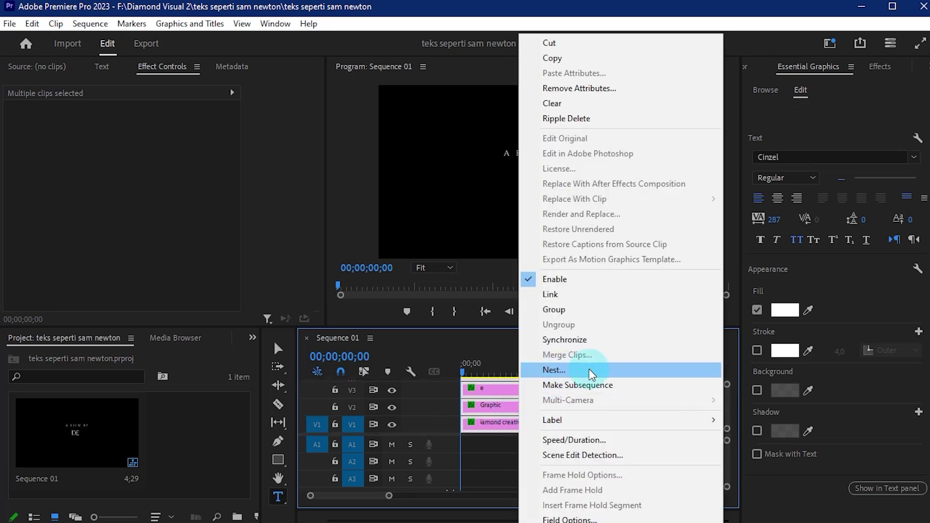
click(589, 369)
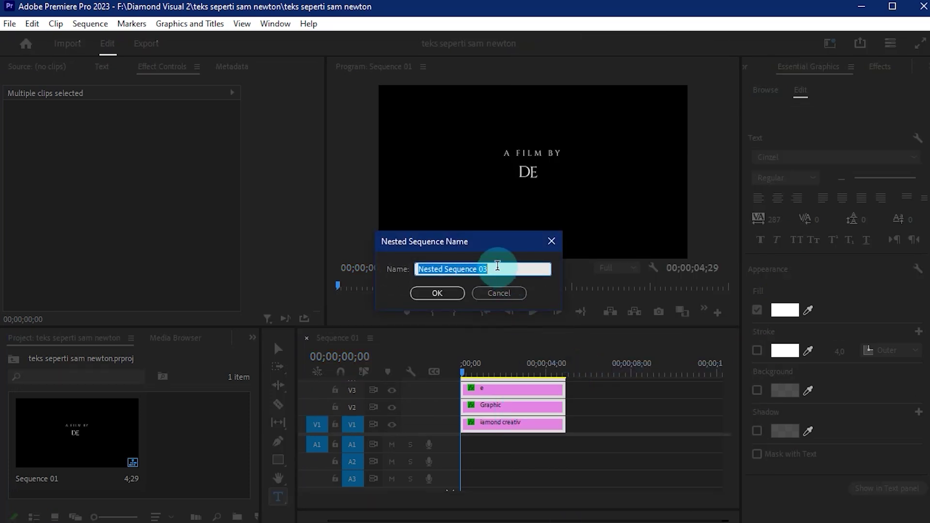
text(teks)
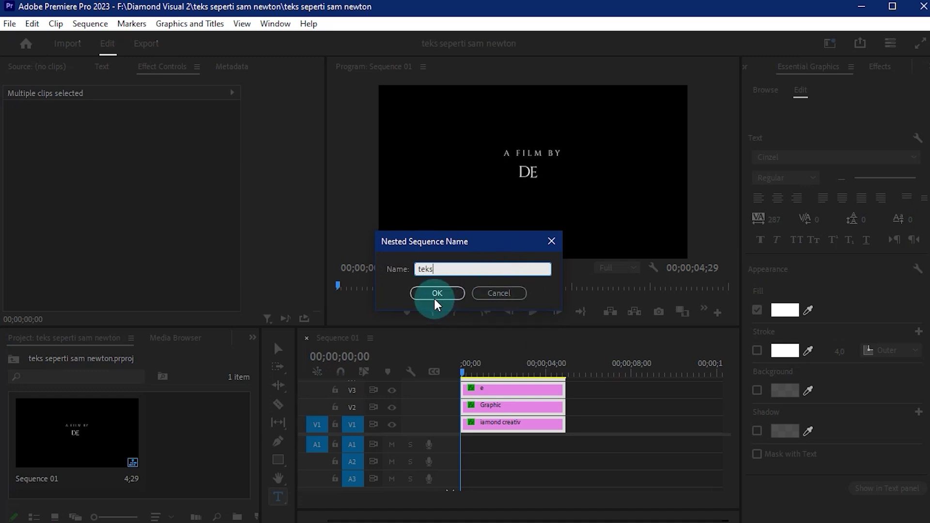
click(436, 293)
- Select the teks nest and play it from the start to preview
click(466, 368)
key(space)
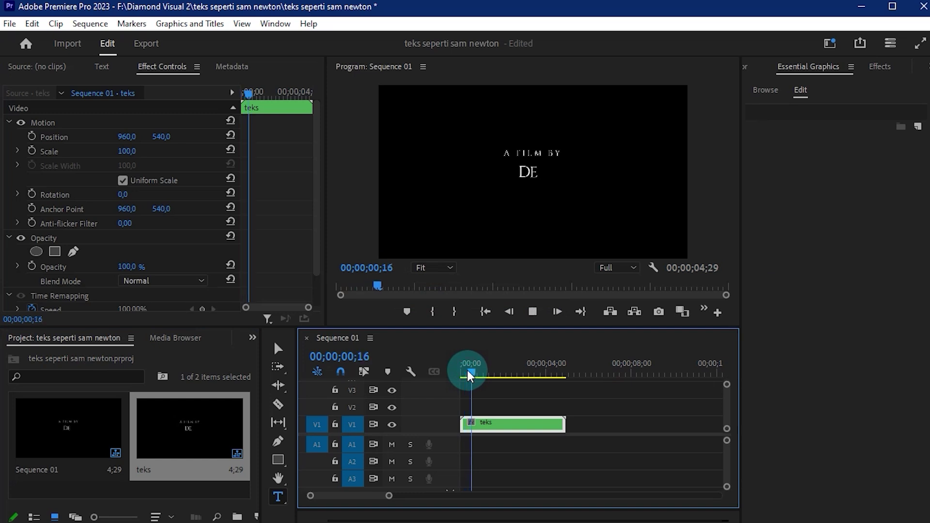
drag(526, 362, 437, 376)
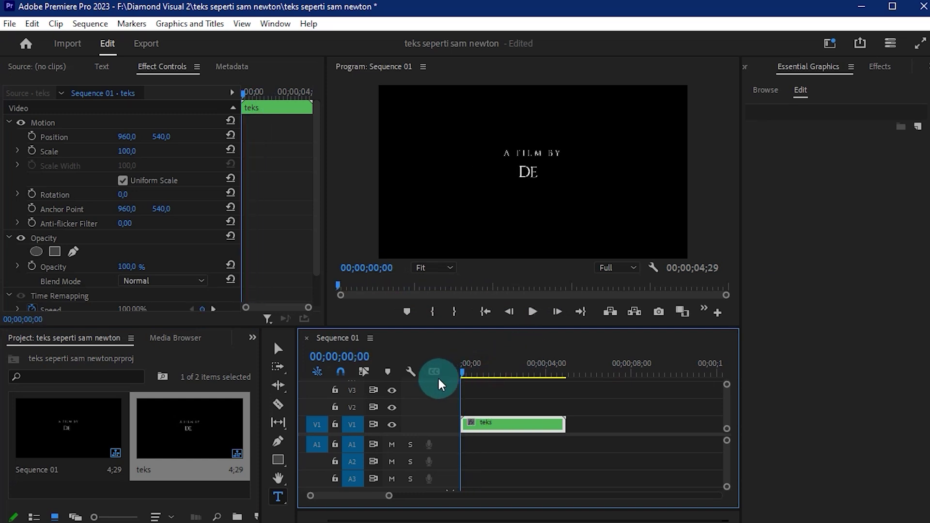
drag(396, 490, 405, 499)
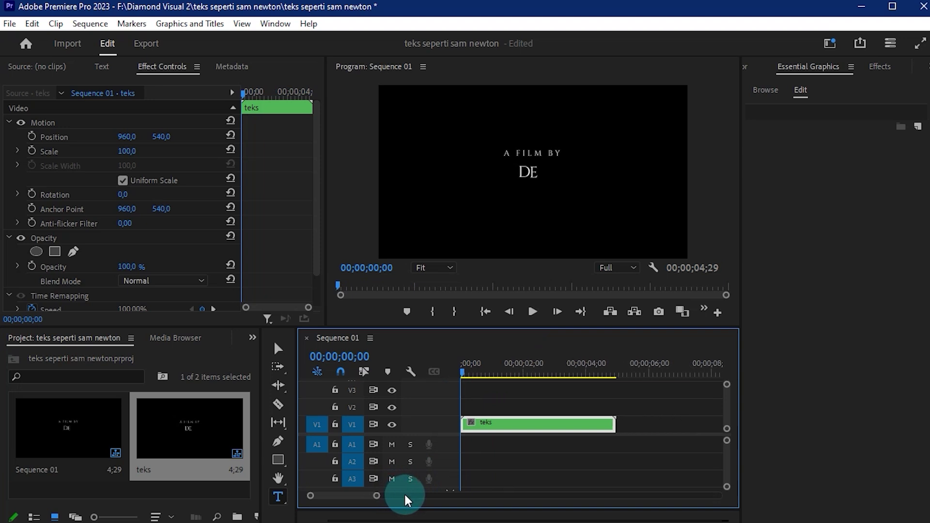
- Draw a thin 21 by 372 vertical rectangle left of the title with white fill
click(279, 459)
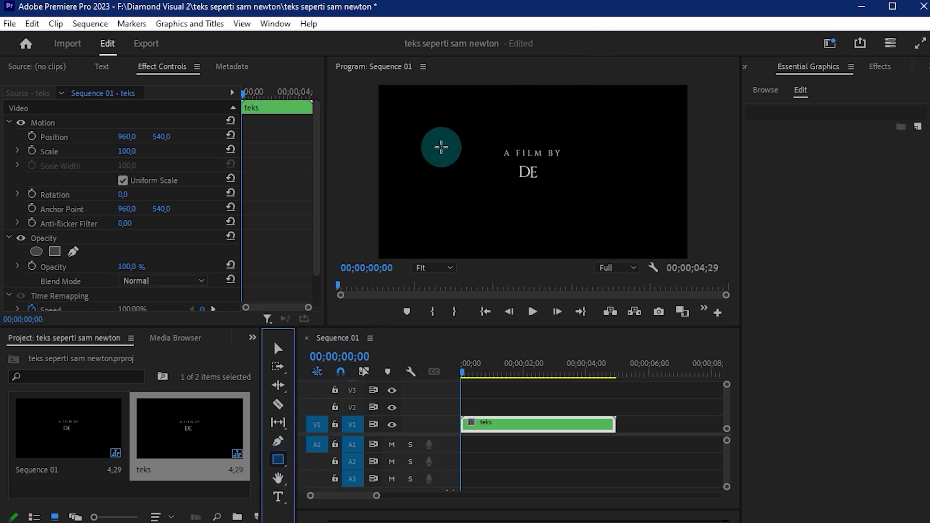
drag(440, 143, 443, 201)
click(781, 390)
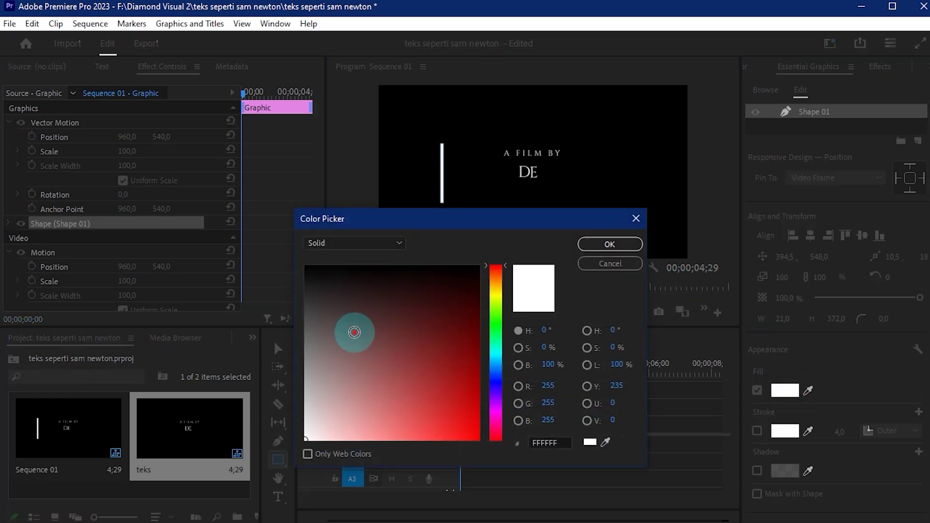
click(603, 253)
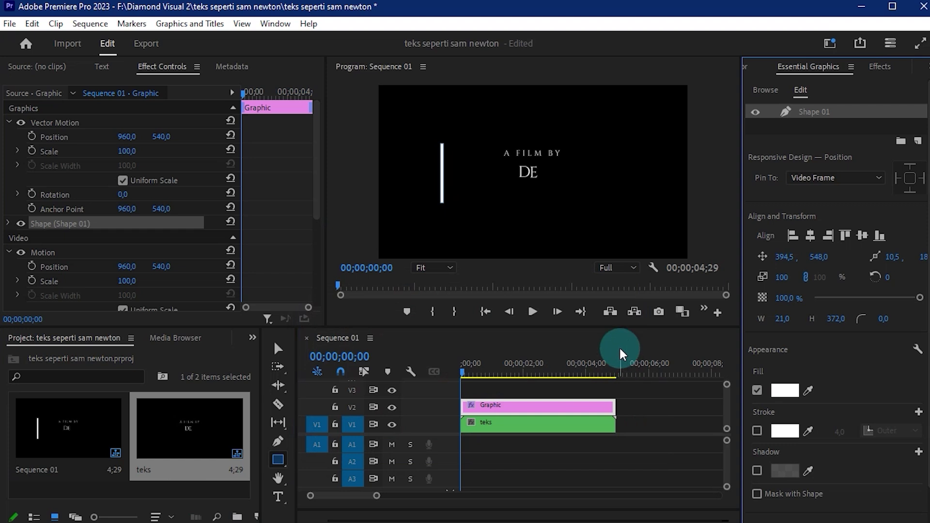
mouse_move(314, 180)
mouse_down()
mouse_move(310, 254)
mouse_move(318, 240)
mouse_up()
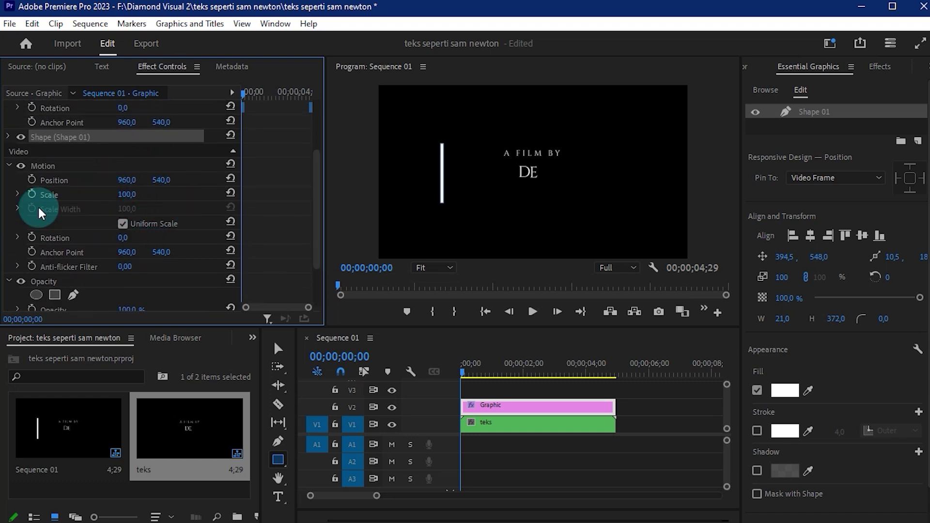
click(69, 240)
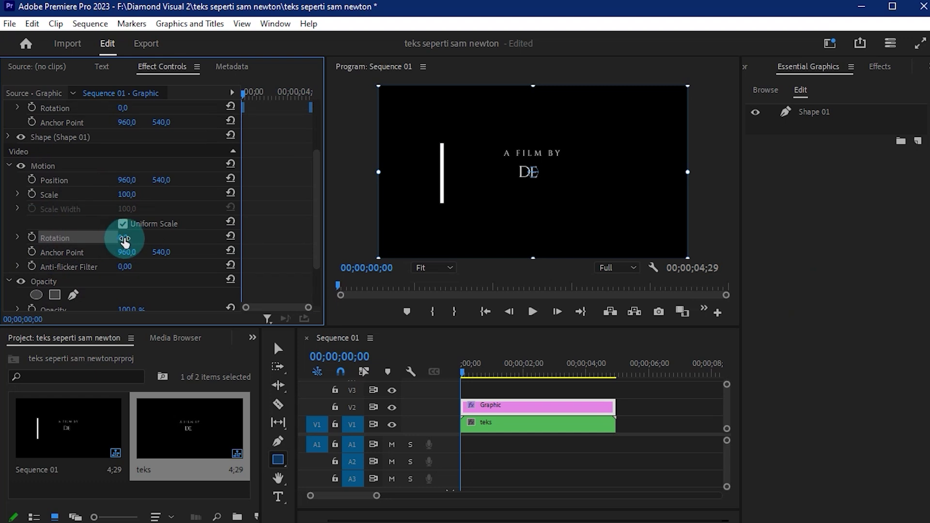
- Rotate the bar to 42°, place it just left of A FILM BY, and keyframe its Position
mouse_move(124, 240)
mouse_down()
mouse_move(149, 240)
mouse_move(126, 208)
mouse_up()
click(78, 170)
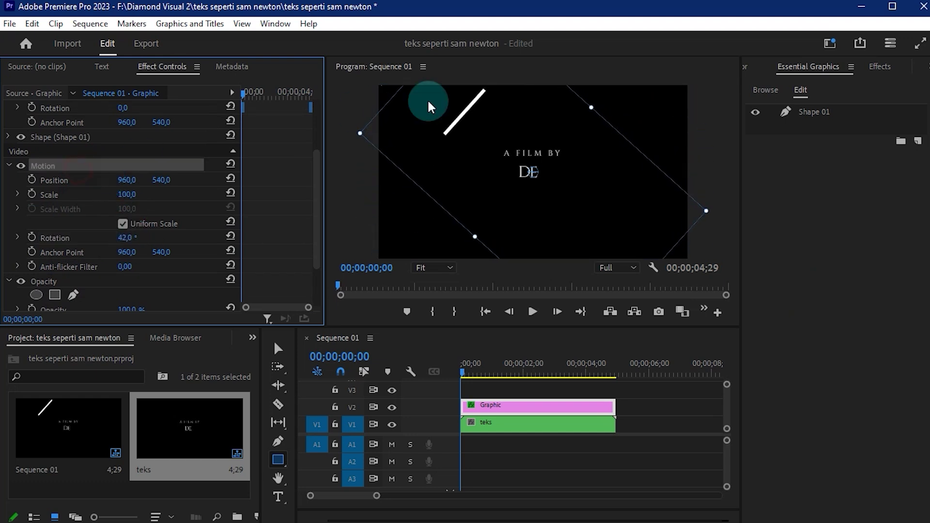
mouse_move(470, 120)
mouse_down()
mouse_move(495, 151)
mouse_move(581, 210)
mouse_move(525, 182)
mouse_move(562, 198)
mouse_up()
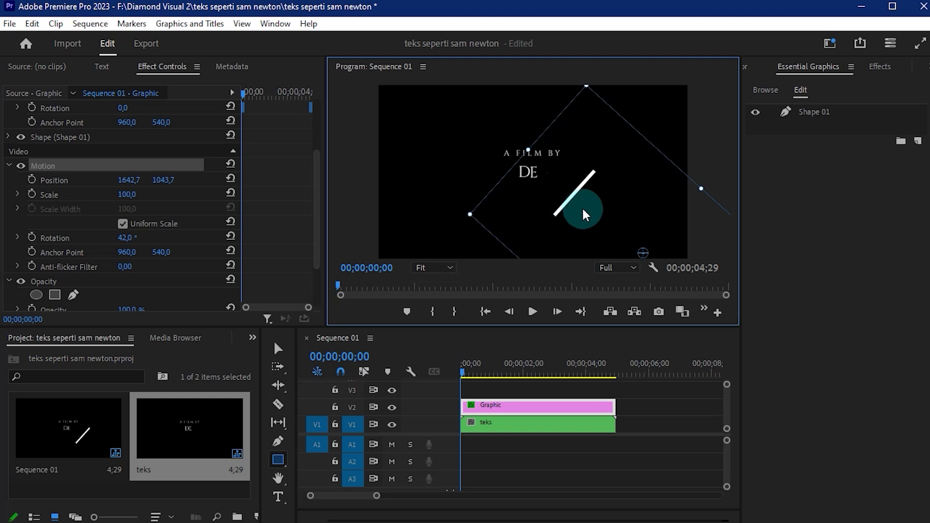
drag(584, 214, 499, 156)
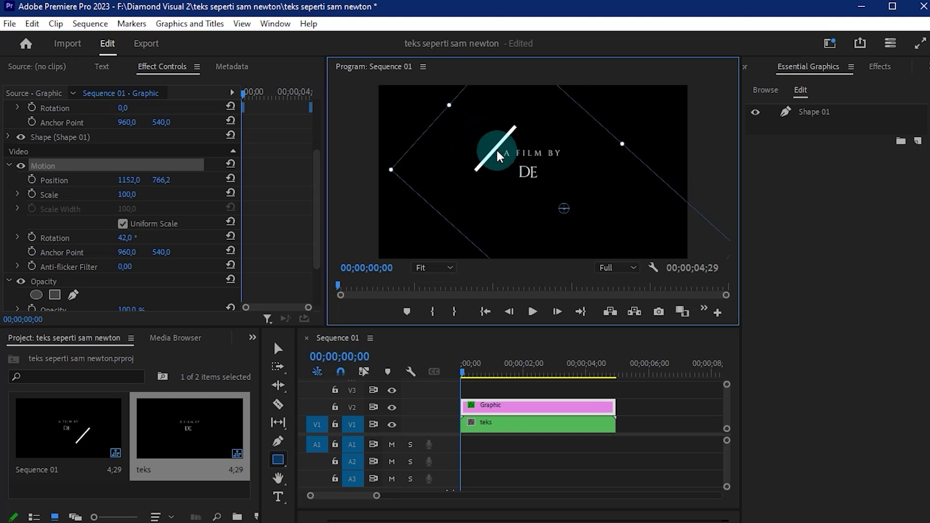
mouse_move(503, 157)
mouse_down()
mouse_move(498, 152)
mouse_move(508, 151)
mouse_move(503, 162)
mouse_up()
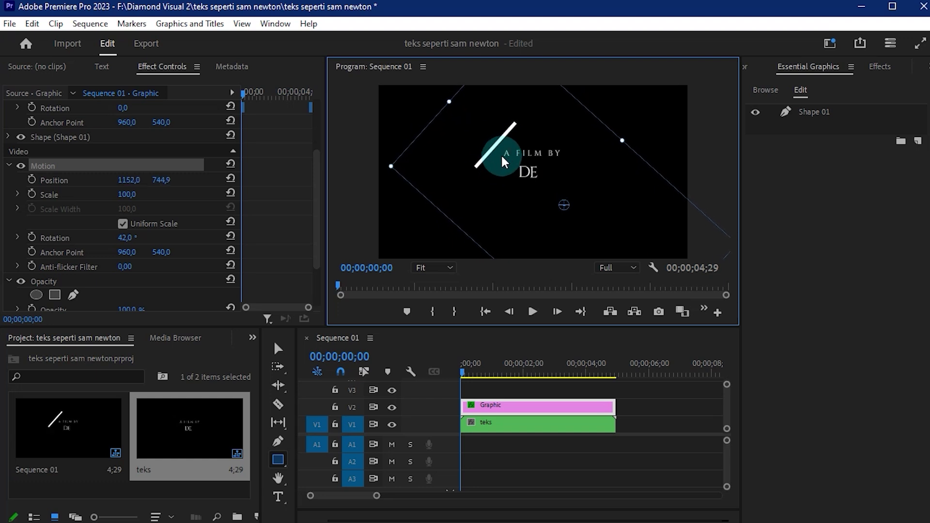
click(495, 411)
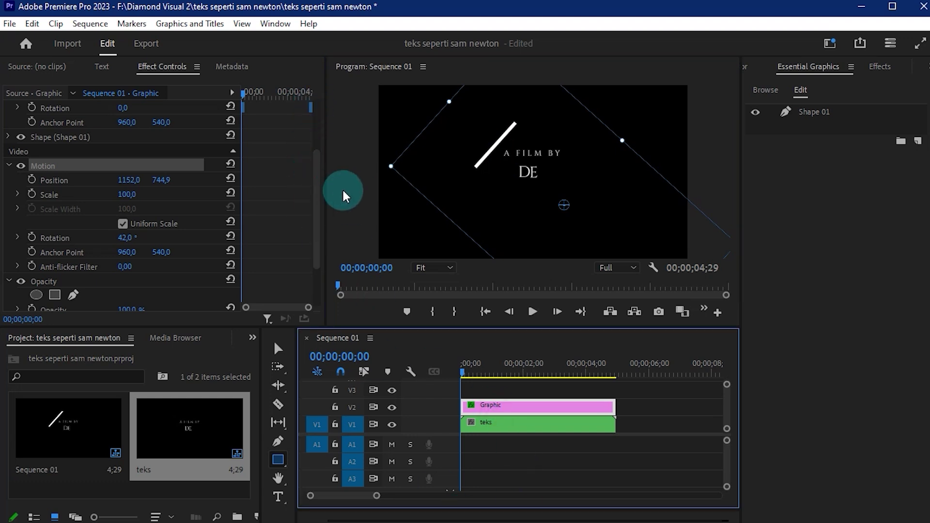
click(31, 181)
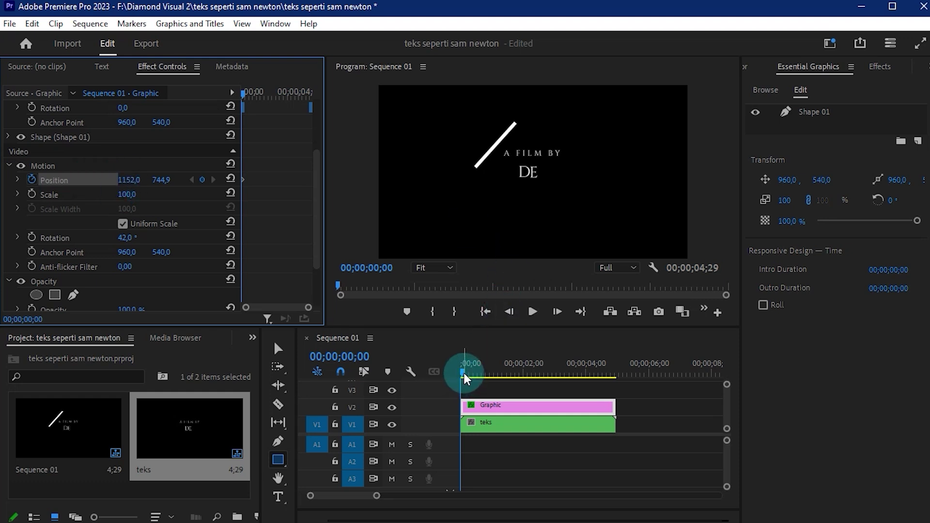
- At frame 12, move the white bar down-right to 1591.5, 1001.0 as a new Position keyframe
mouse_move(464, 377)
mouse_down()
mouse_move(522, 388)
mouse_move(484, 398)
mouse_up()
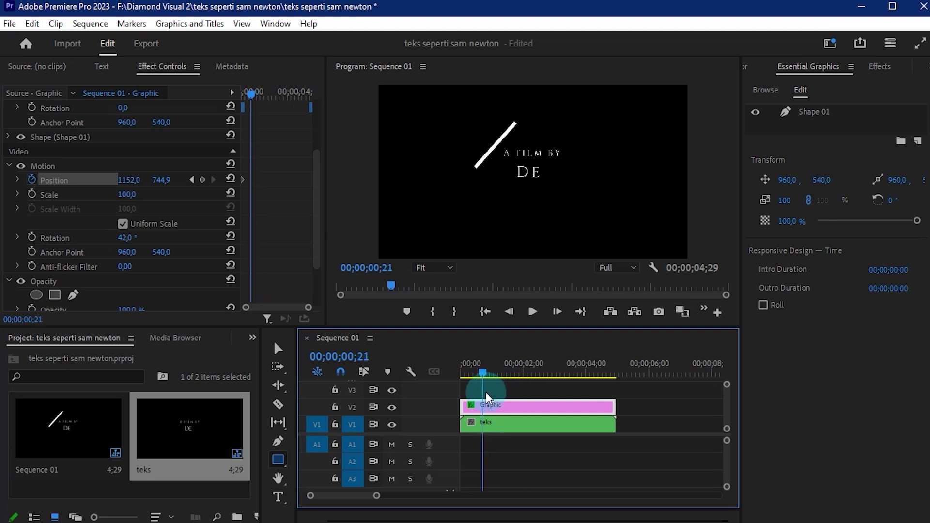
drag(485, 398, 472, 397)
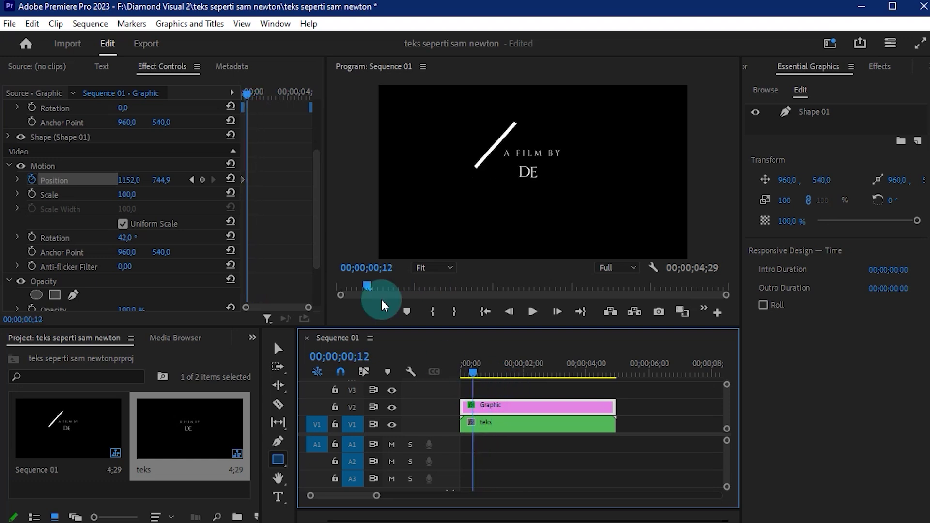
click(108, 165)
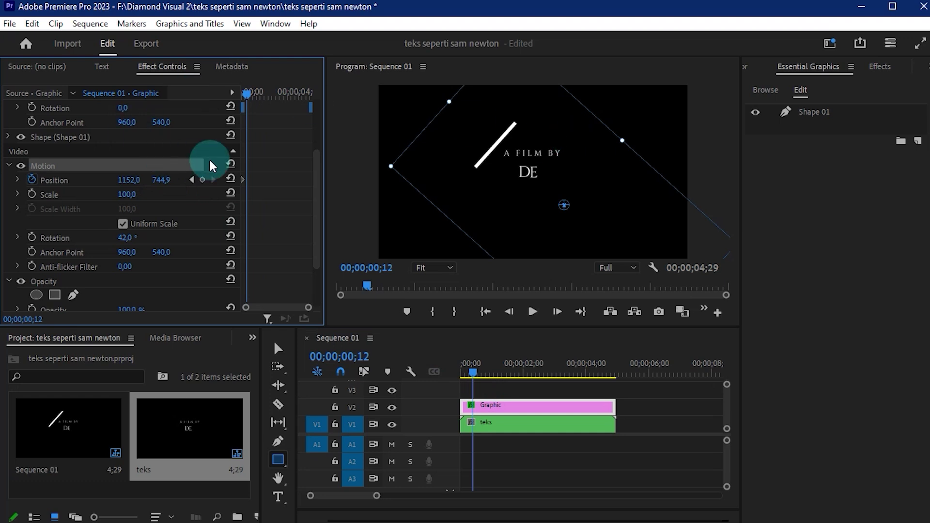
drag(308, 307, 279, 308)
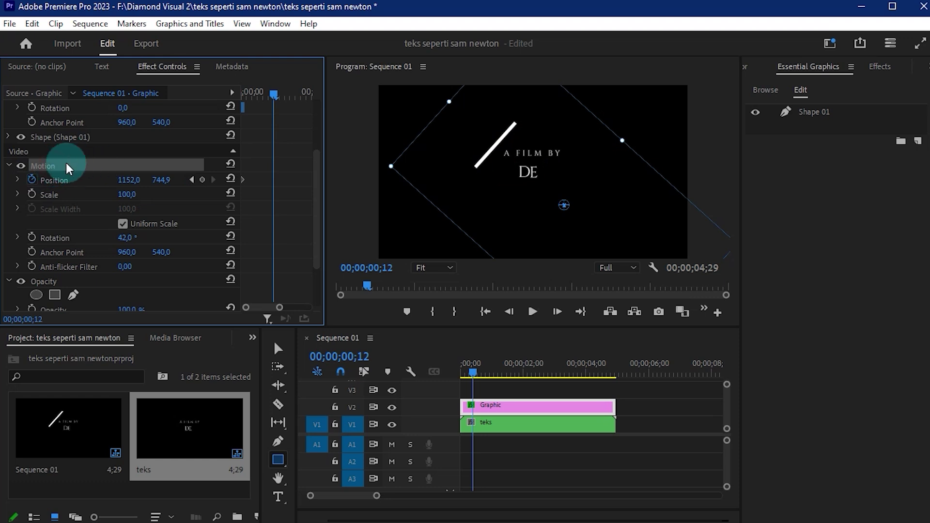
drag(484, 147, 558, 188)
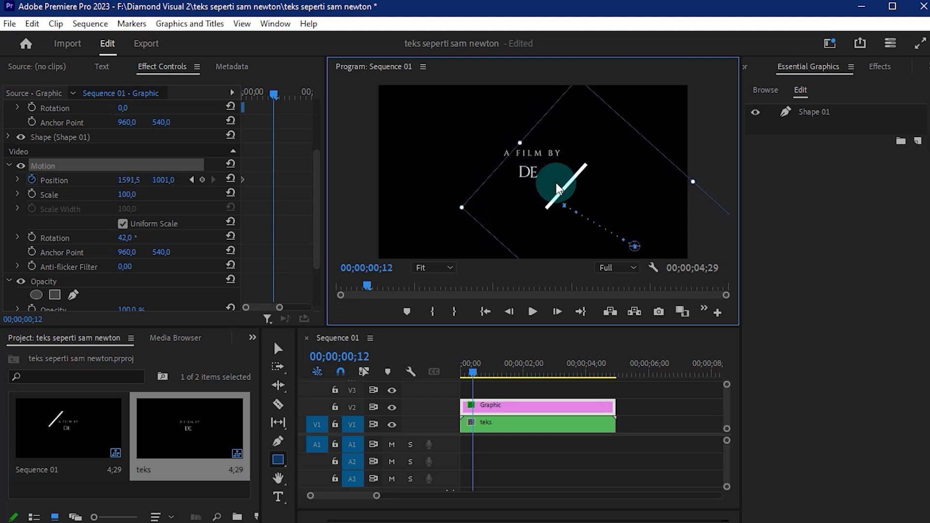
- Preview the bar sliding across the title from the start, then select the teks clip
drag(271, 96, 162, 108)
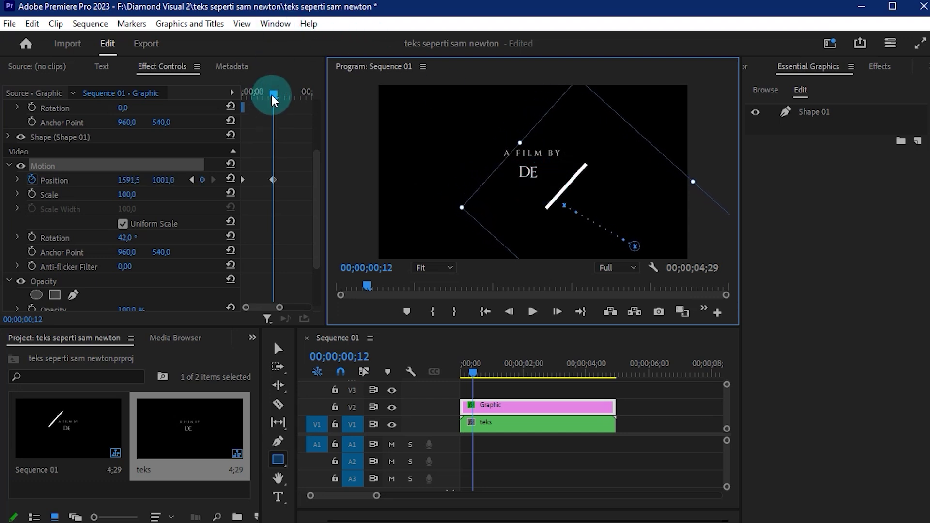
key(space)
key(space)
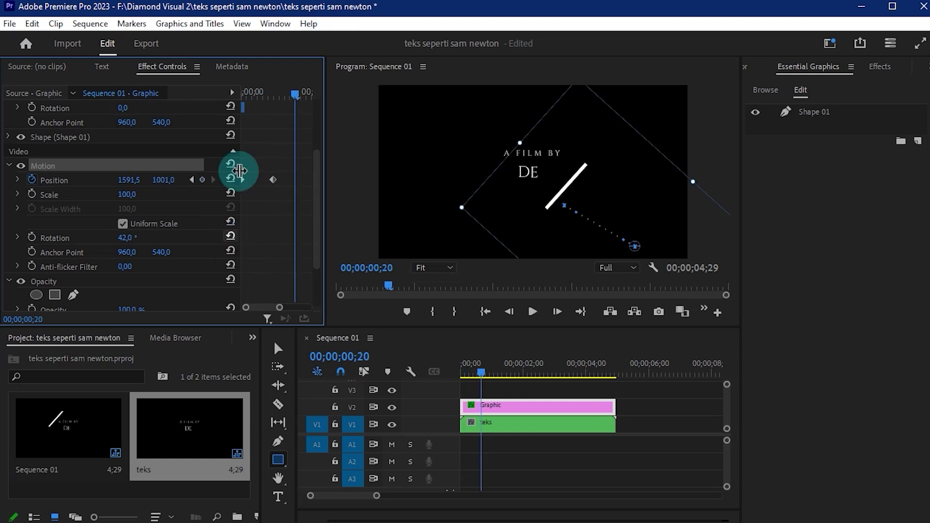
drag(278, 99, 151, 107)
key(space)
key(space)
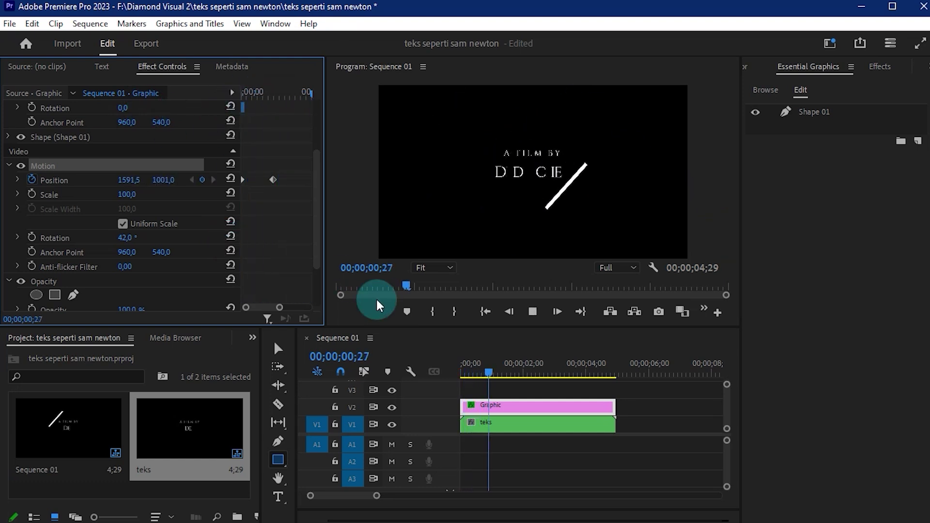
drag(484, 373, 310, 357)
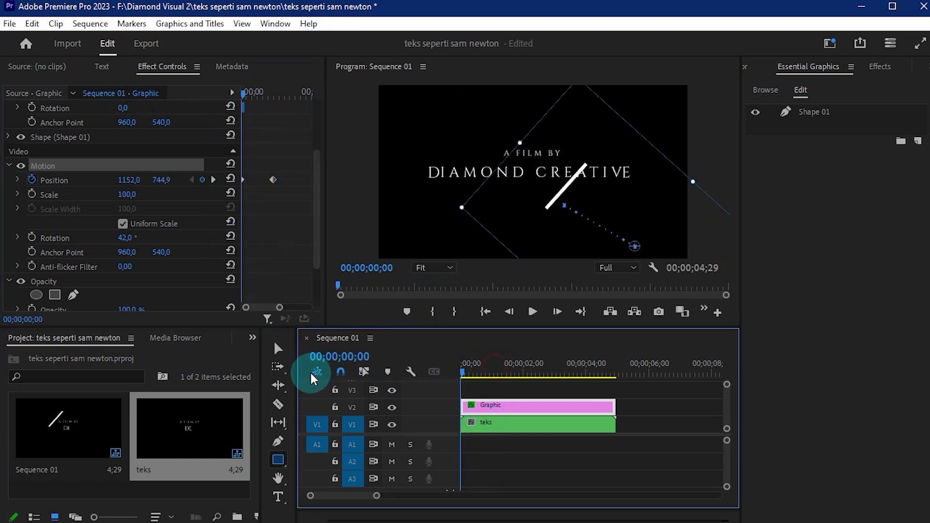
click(503, 428)
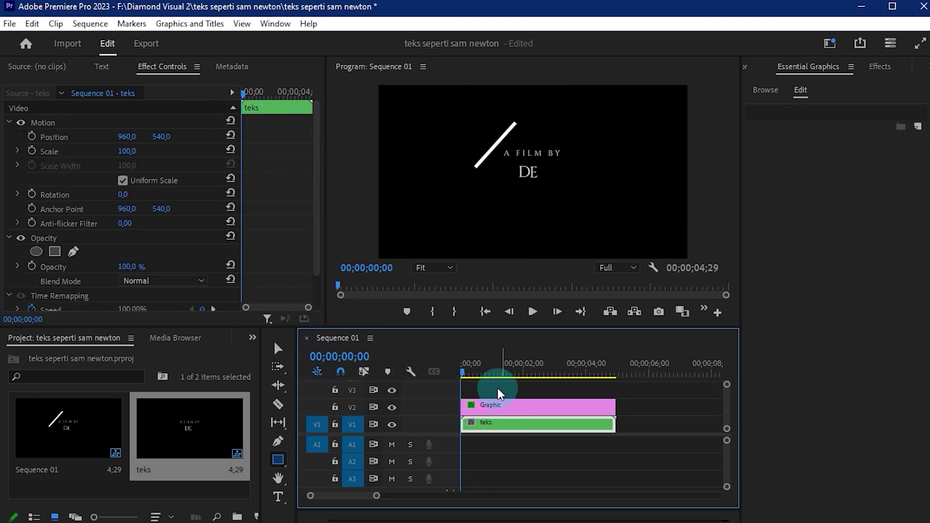
- Add a rectangle mask to the teks title's Opacity
click(485, 430)
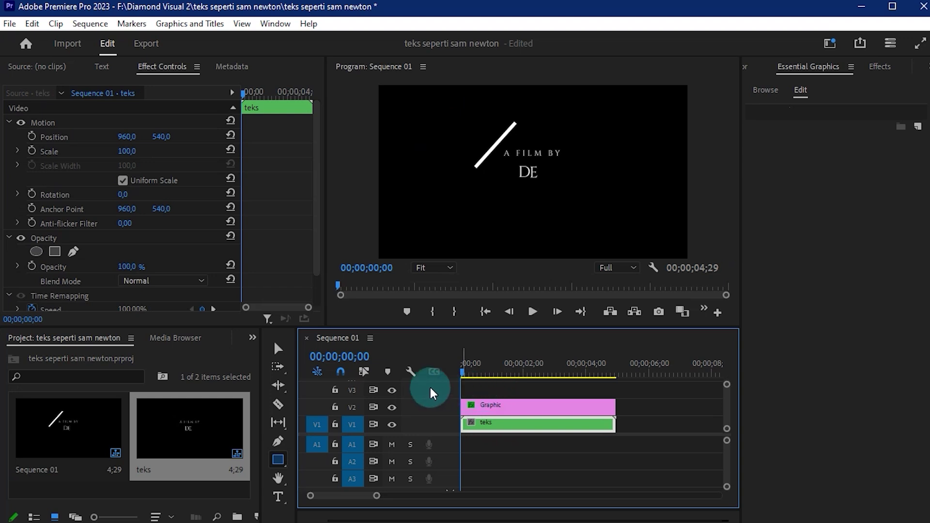
drag(315, 230, 312, 272)
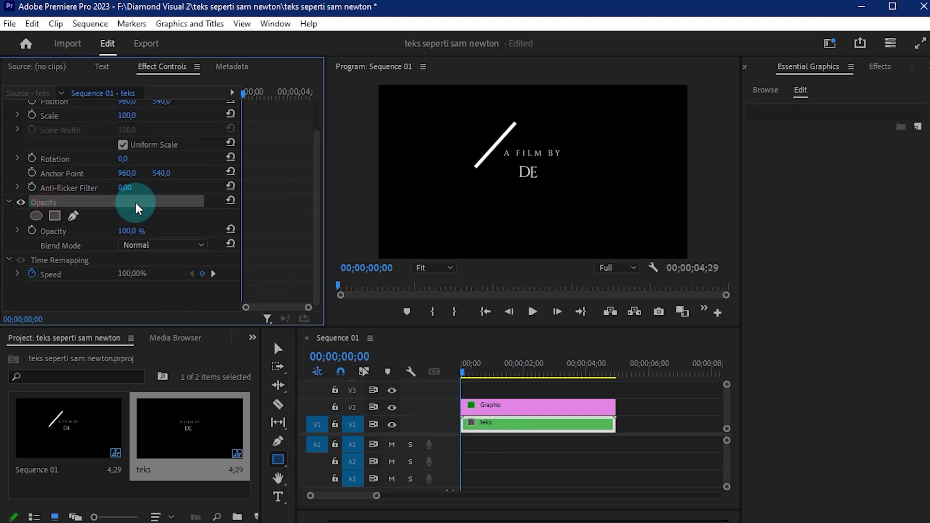
click(55, 216)
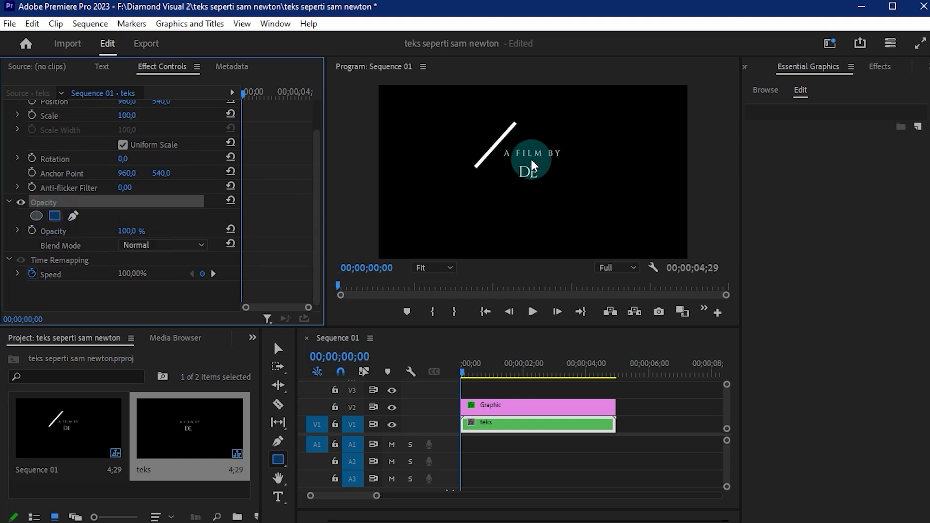
- Drag the mask corners into a slanted shape over the title, inverted with feather 10
mouse_move(494, 151)
mouse_down()
mouse_move(533, 137)
mouse_move(574, 156)
mouse_up()
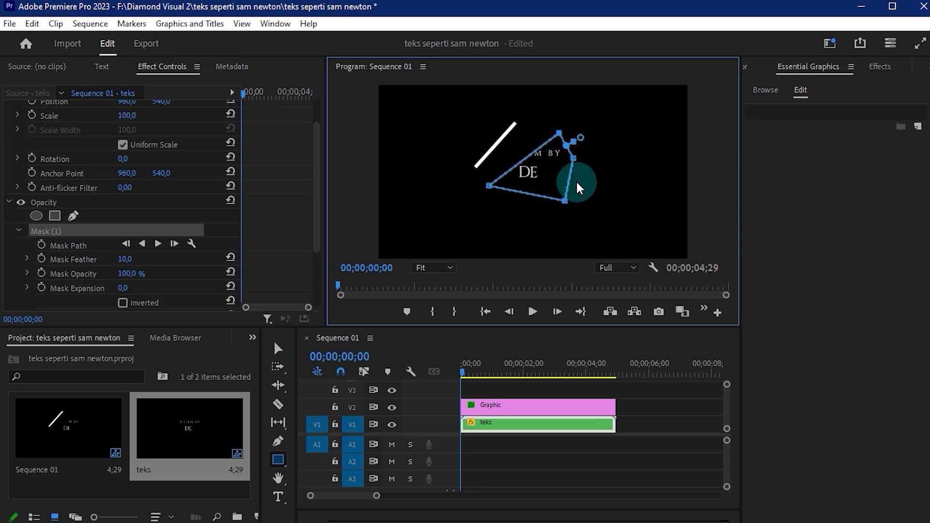
click(573, 196)
drag(574, 200, 556, 242)
click(572, 156)
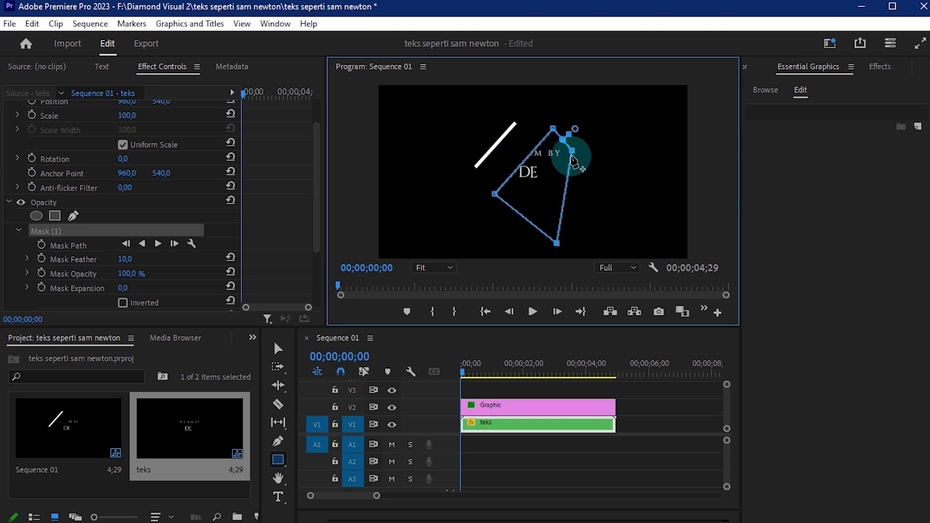
drag(575, 156, 666, 146)
drag(562, 164, 534, 153)
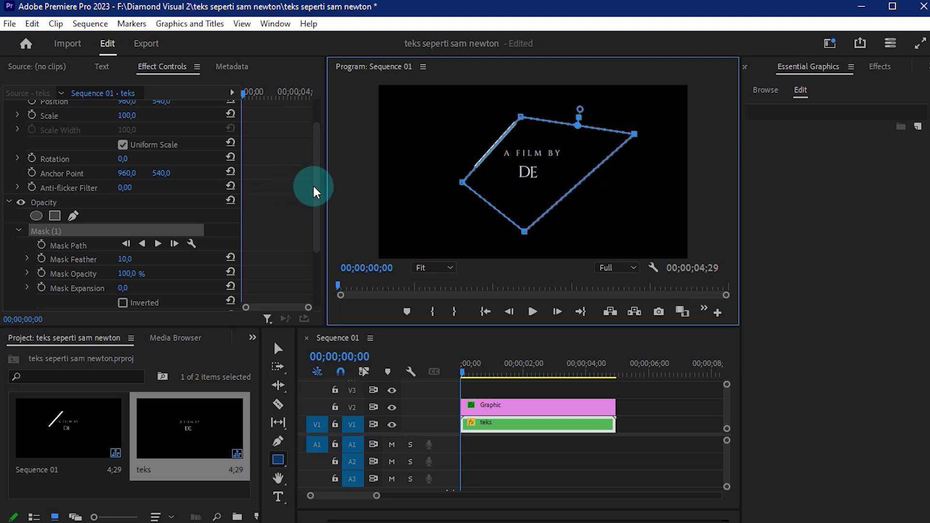
drag(315, 188, 324, 240)
scroll(271, 250, down, 2)
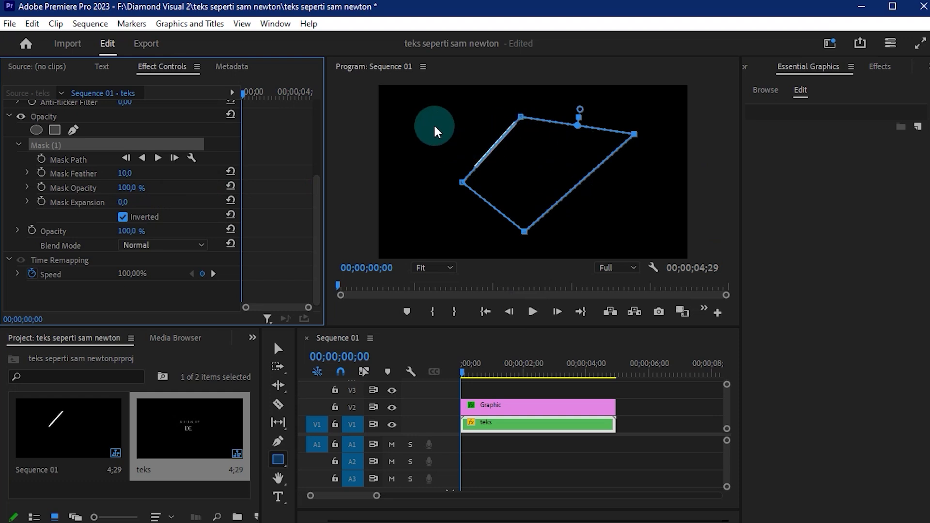
drag(315, 241, 316, 219)
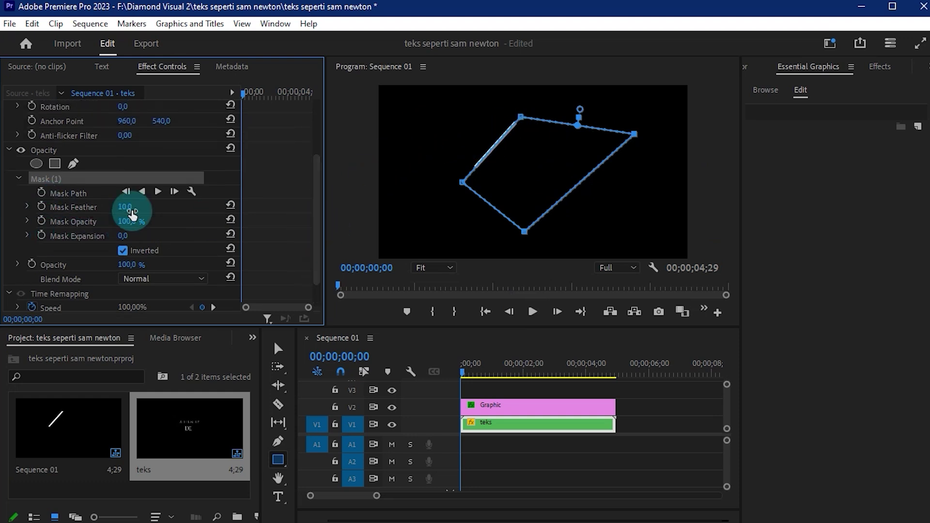
- Turn on the Mask Path keyframe, then step to frame 12 following the white line
click(42, 194)
drag(451, 405, 464, 375)
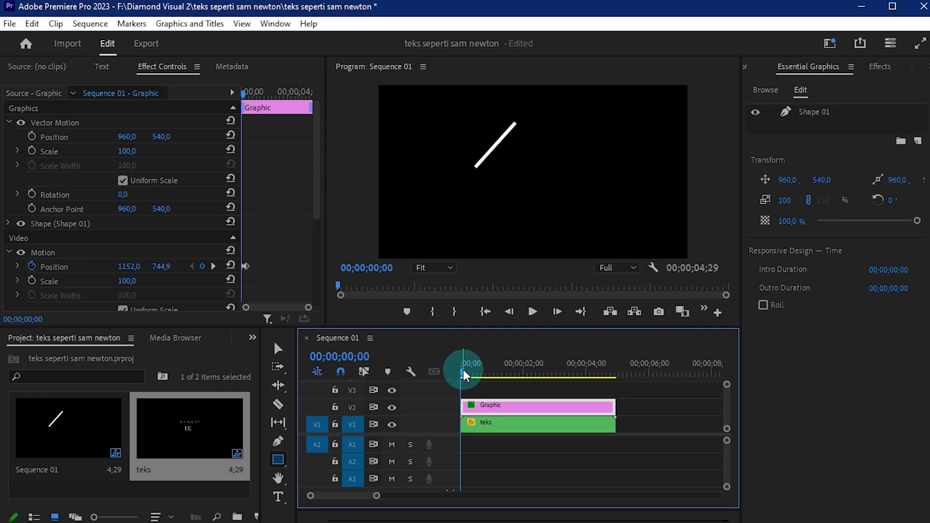
drag(463, 375, 479, 394)
click(512, 312)
click(511, 313)
click(511, 312)
click(511, 313)
click(511, 313)
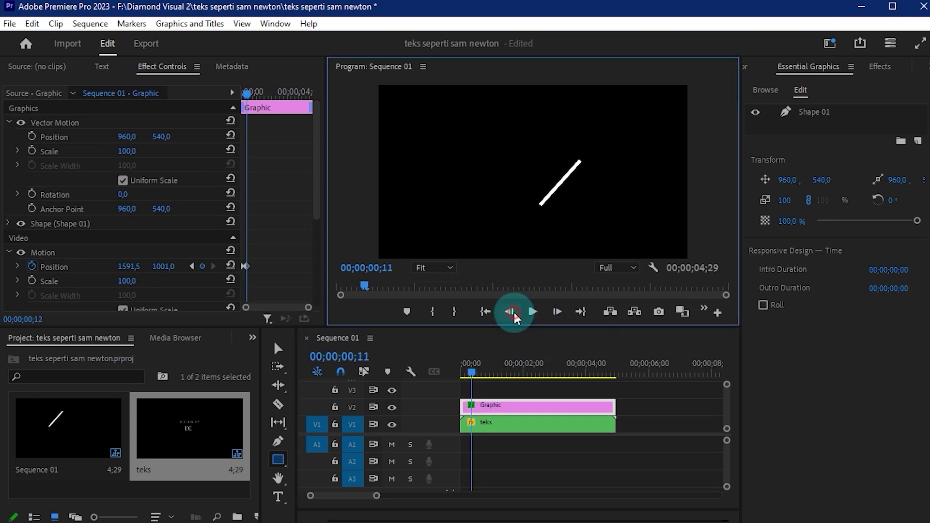
click(557, 312)
click(514, 409)
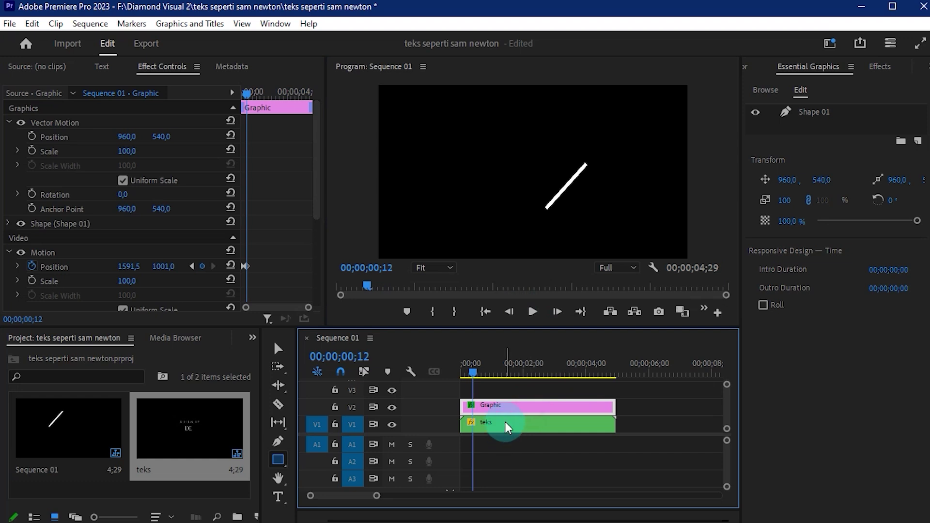
- Slide the teks mask down-right at frames 12 and 13, uncovering A FILM BY and DIAMOND CREATIVE
click(501, 426)
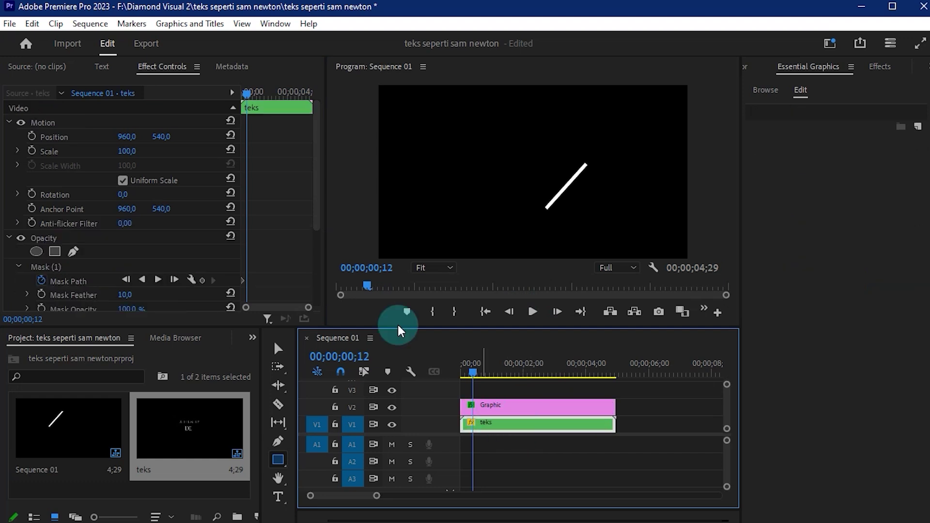
click(72, 267)
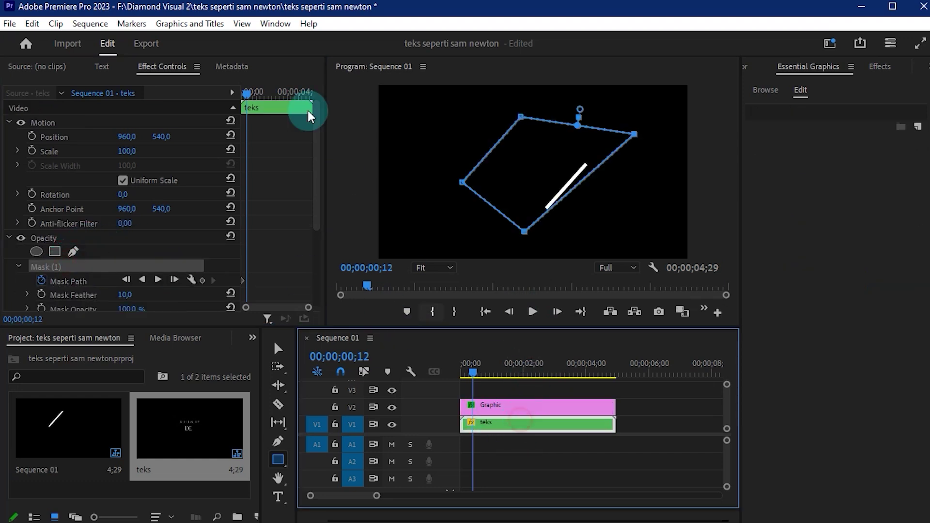
scroll(296, 134, down, 3)
drag(514, 166, 585, 205)
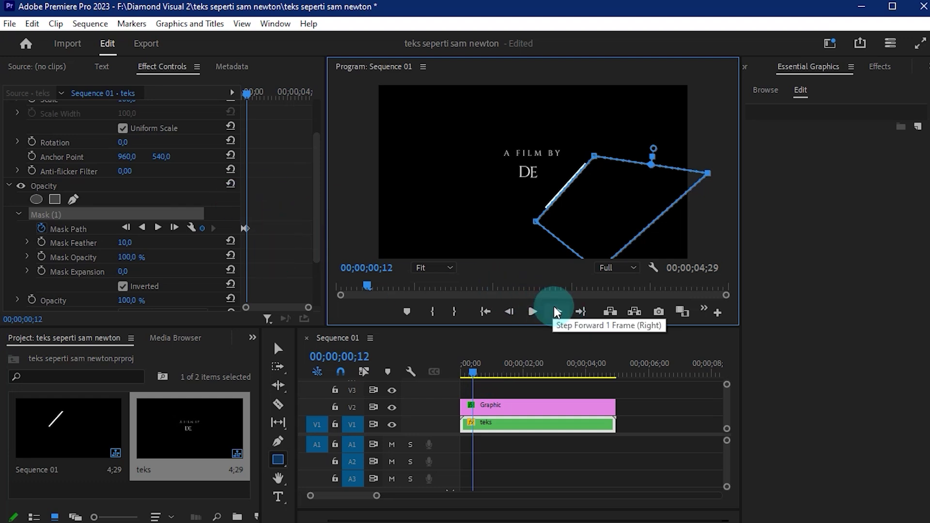
click(557, 312)
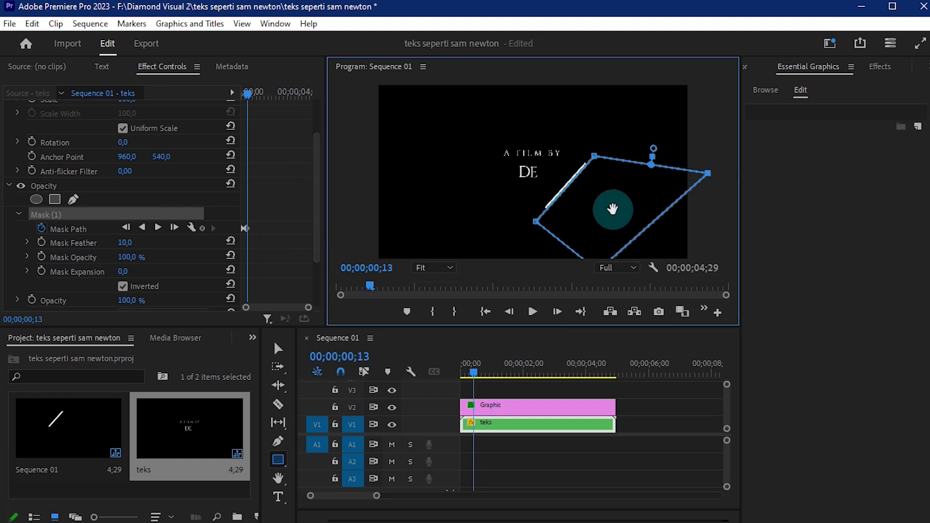
drag(597, 201, 631, 222)
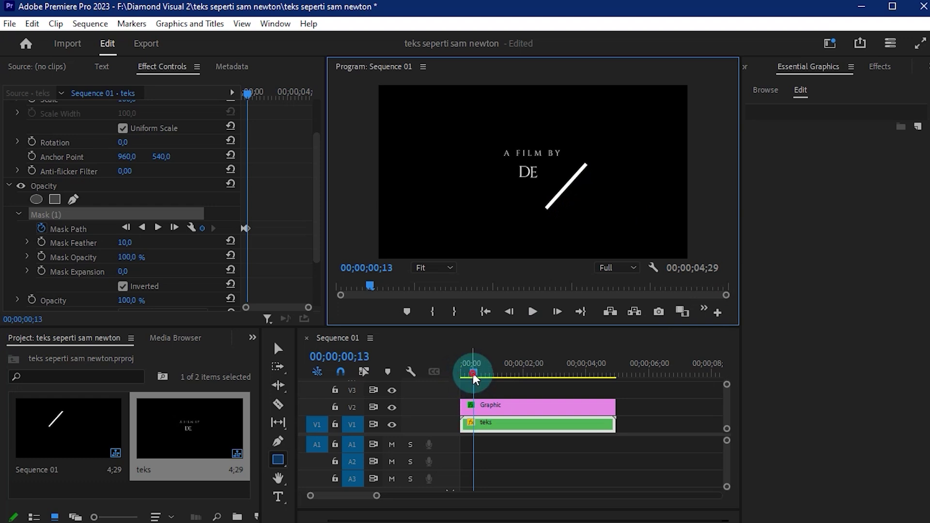
- Play the sequence from the start to check the title reveal
drag(474, 370, 461, 373)
click(493, 458)
key(space)
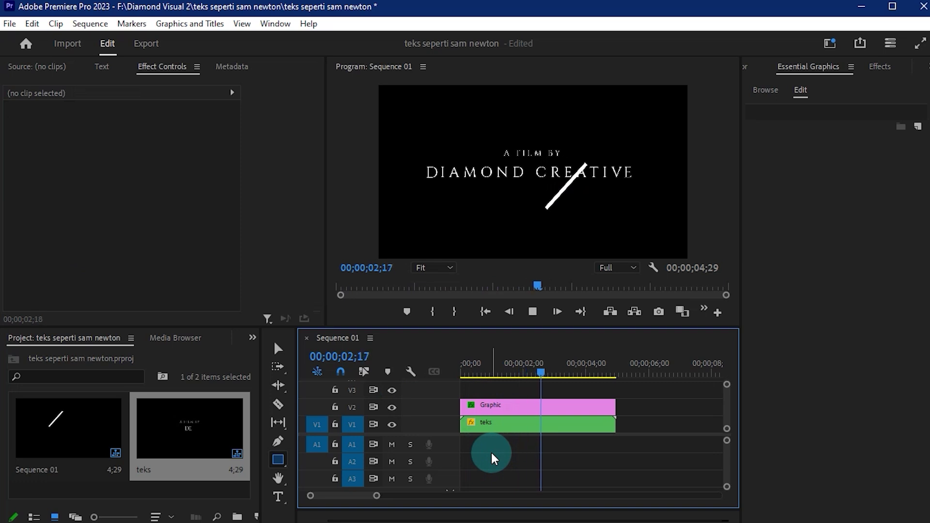
click(494, 424)
drag(499, 368, 438, 381)
click(484, 406)
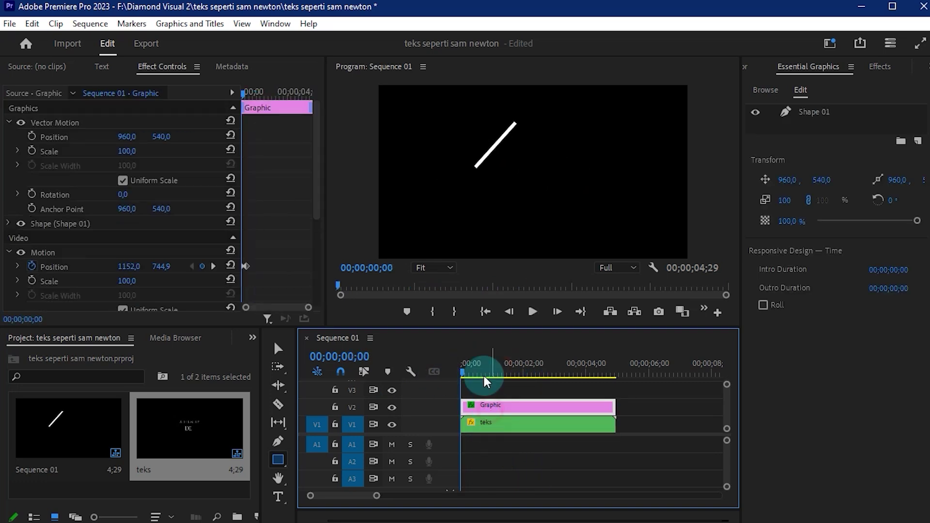
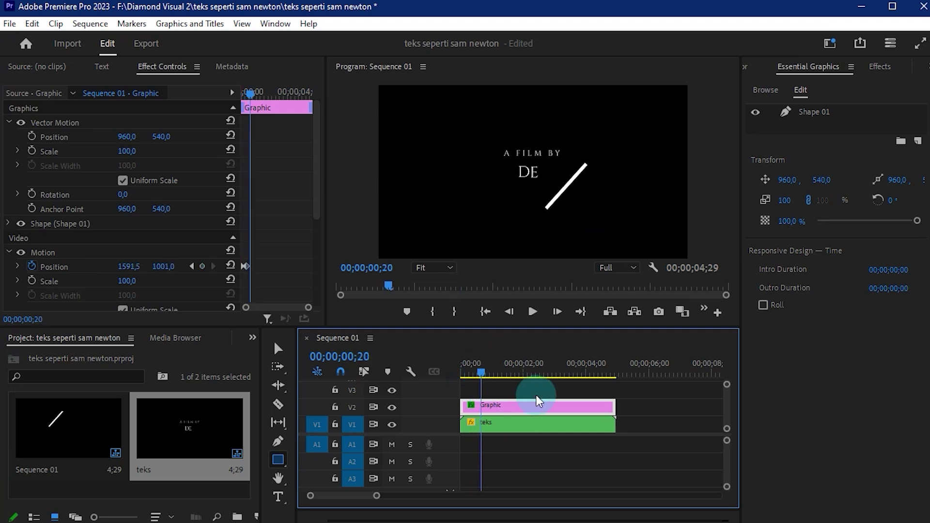
- Trim the Graphic line clip on V2 to about 26 frames at the sequence start
click(507, 425)
click(506, 408)
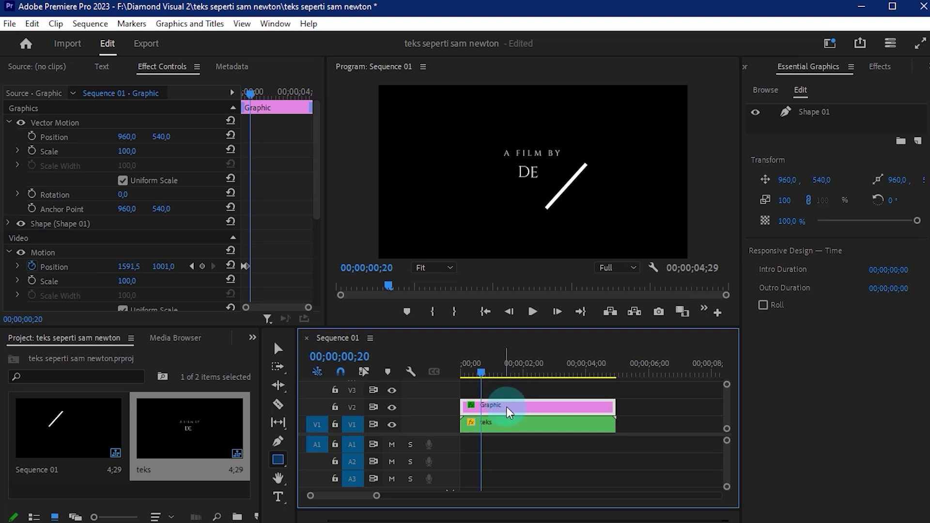
click(278, 348)
drag(608, 404, 474, 411)
- Play the opening from the start to check the shortened line clip
drag(483, 373, 434, 380)
key(space)
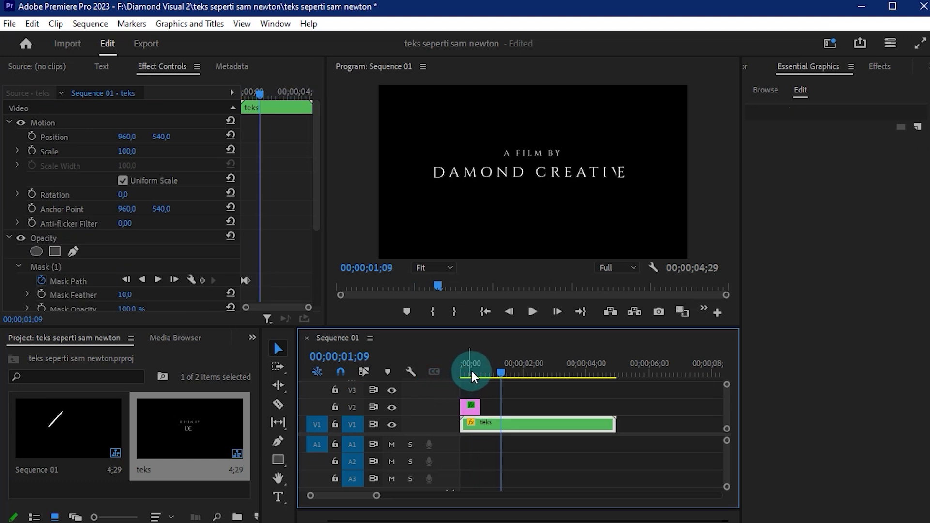
drag(472, 370, 436, 379)
click(473, 414)
click(473, 410)
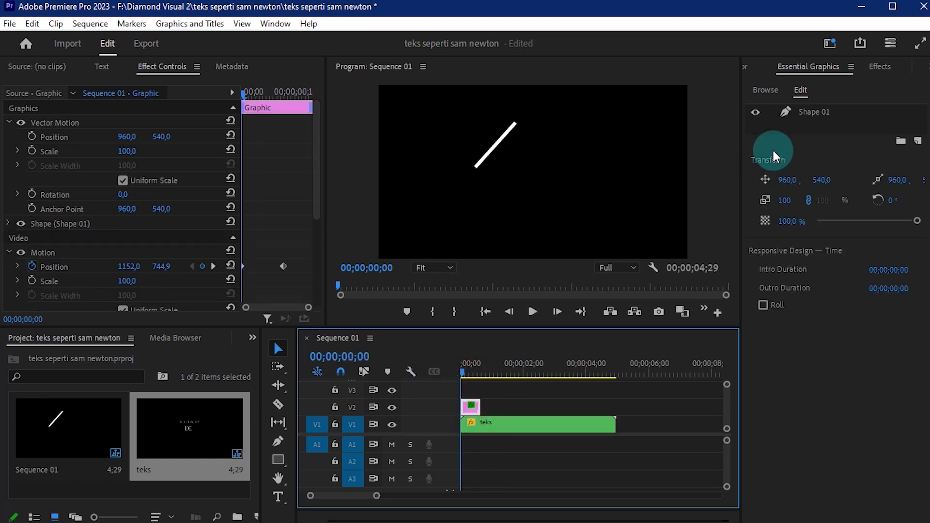
- Apply a Cross Dissolve to the Graphic clip's start and trim it to 3 frames
click(879, 66)
click(751, 172)
click(759, 185)
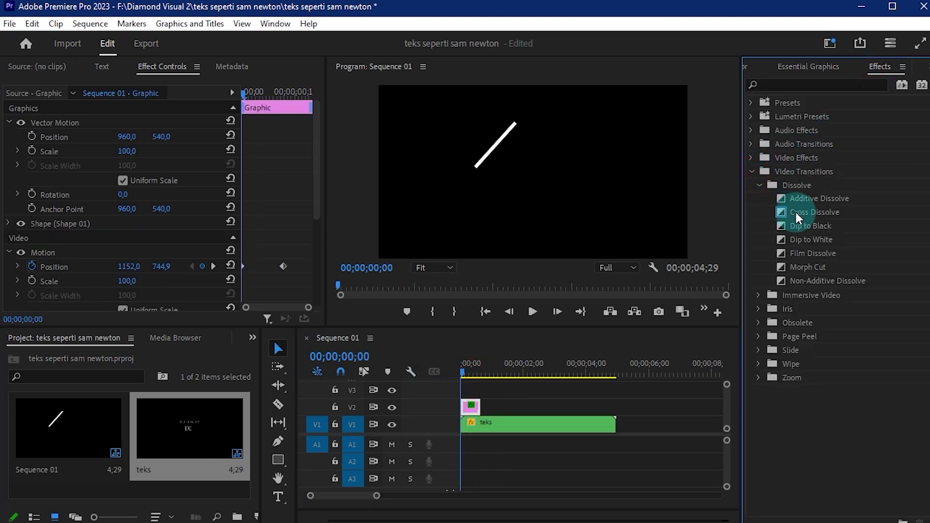
drag(813, 211, 463, 411)
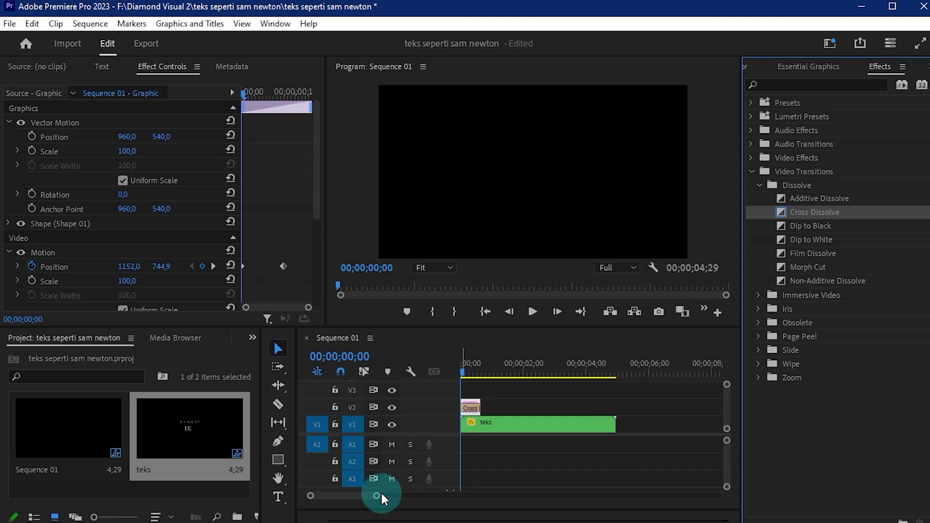
drag(376, 495, 340, 495)
mouse_move(505, 407)
mouse_down()
mouse_move(586, 406)
mouse_move(477, 407)
mouse_up()
- Preview the 3-frame fade-in from the sequence start
click(458, 367)
key(space)
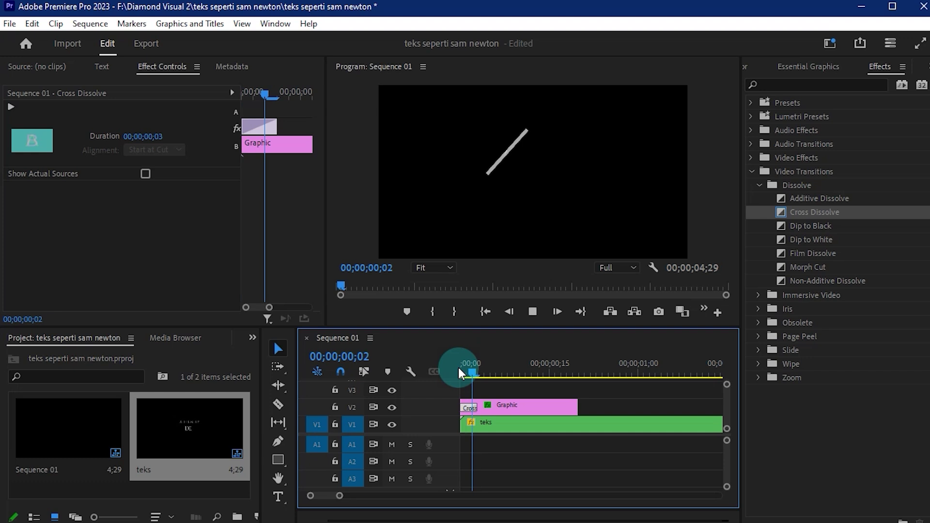
drag(477, 368, 423, 370)
key(space)
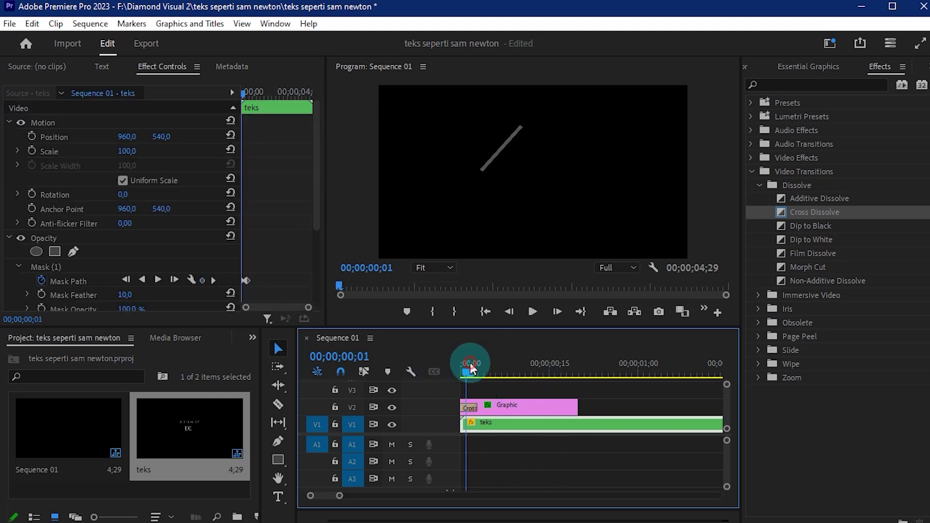
key(space)
- Extend the Graphic clip's end so it runs to about 23 frames
drag(538, 368, 598, 374)
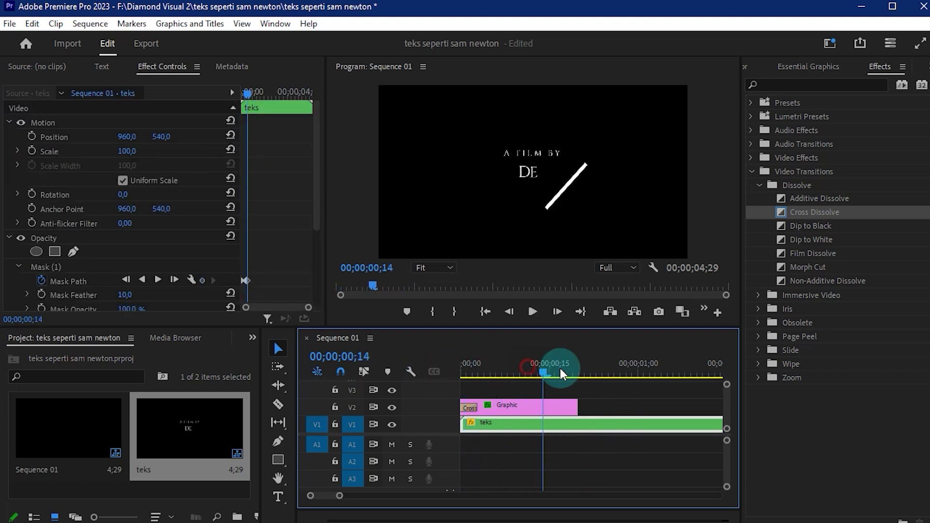
drag(575, 409, 595, 409)
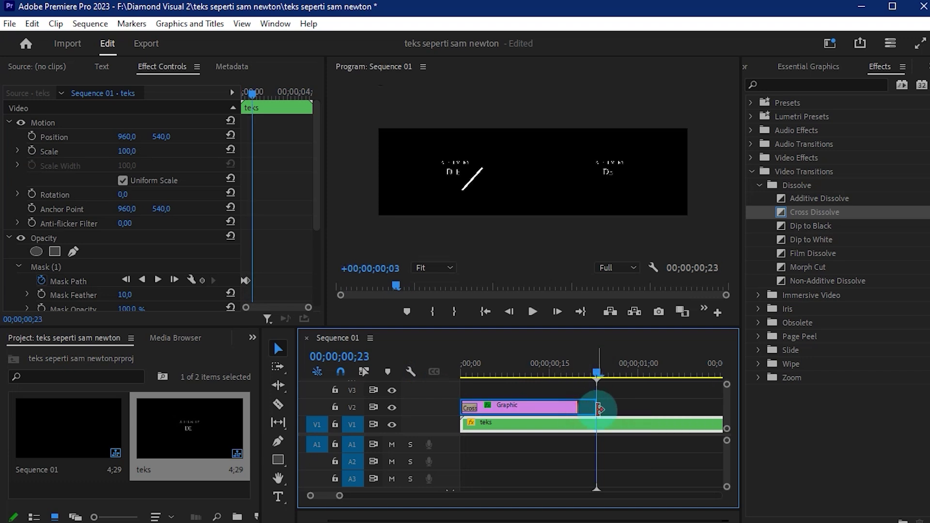
drag(597, 358, 543, 365)
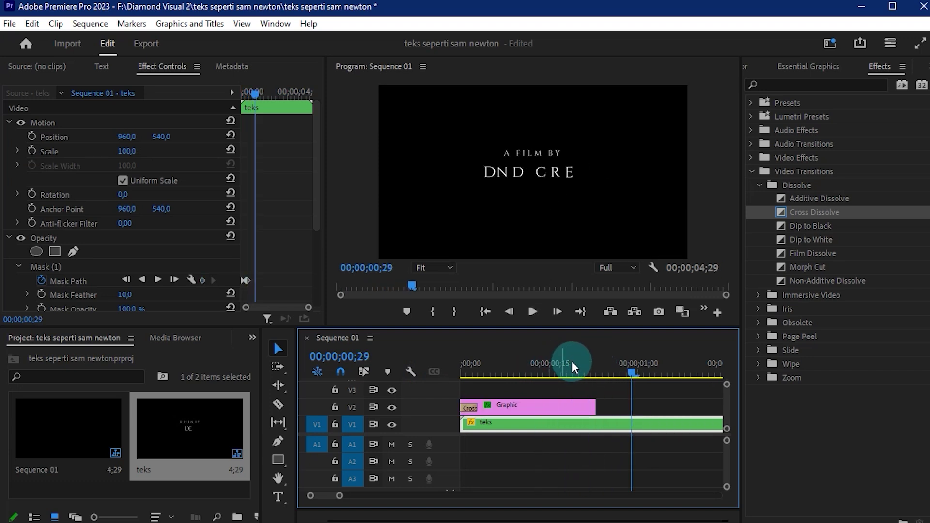
drag(543, 366, 594, 368)
click(580, 405)
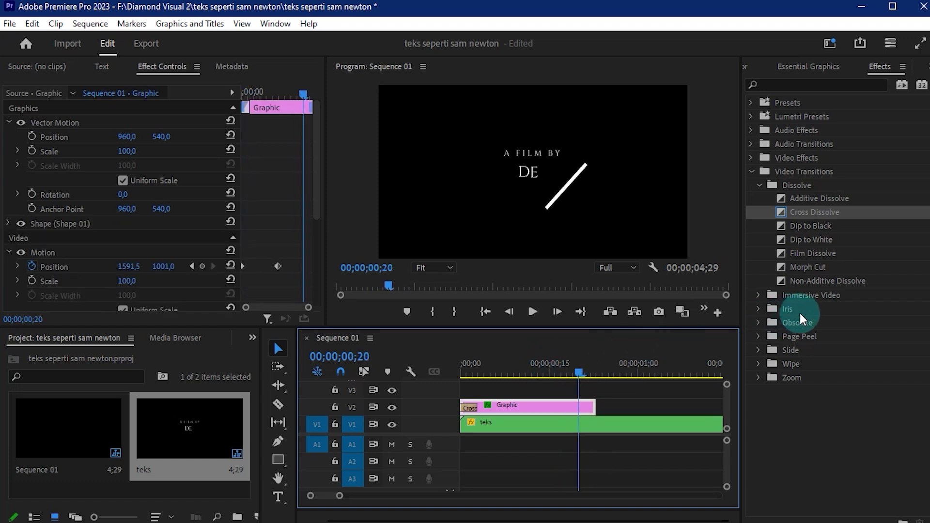
- Apply the Wipe transition to the end of the Graphic line clip
click(774, 372)
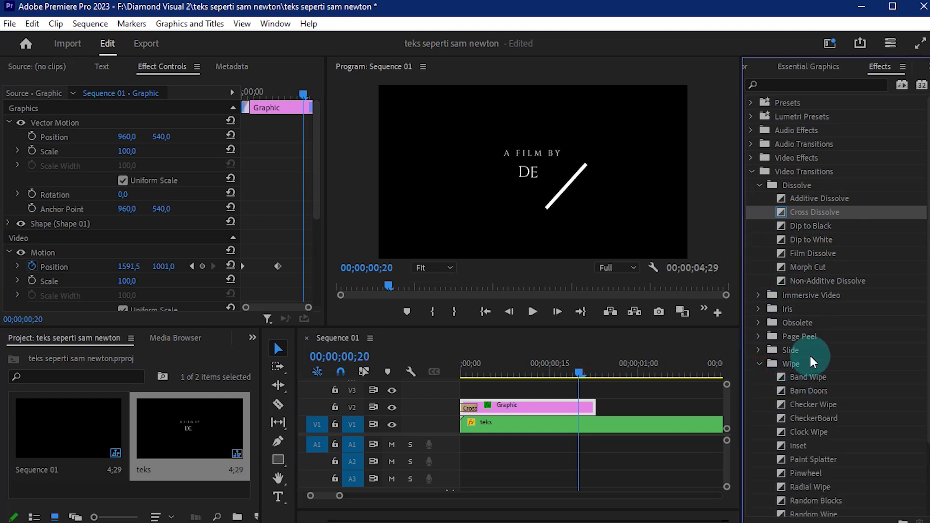
scroll(794, 373, down, 1)
scroll(794, 373, down, 1)
mouse_move(799, 486)
mouse_down()
mouse_move(600, 368)
mouse_move(588, 406)
mouse_up()
mouse_move(581, 370)
mouse_down()
mouse_move(544, 377)
mouse_move(567, 375)
mouse_up()
- Reposition the Wipe on the Graphic clip and set its length to 10 frames
click(472, 415)
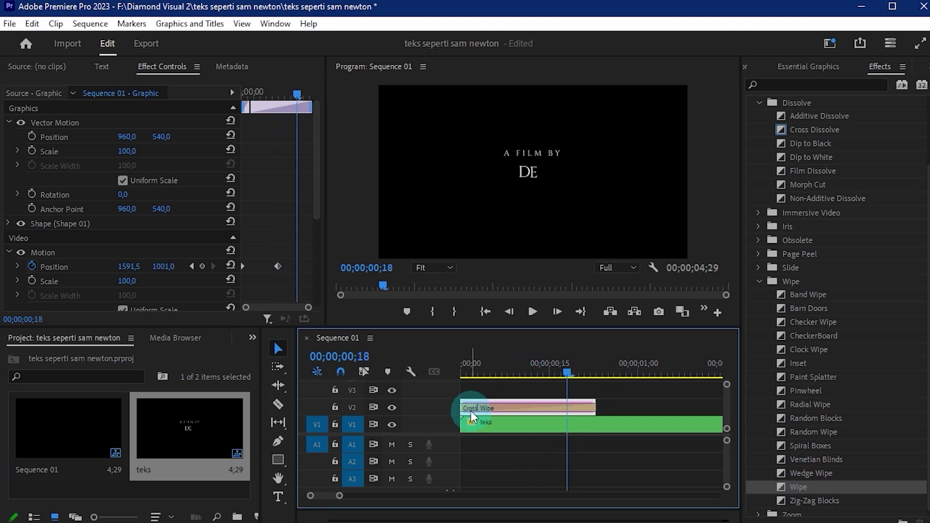
drag(467, 409, 507, 416)
click(499, 409)
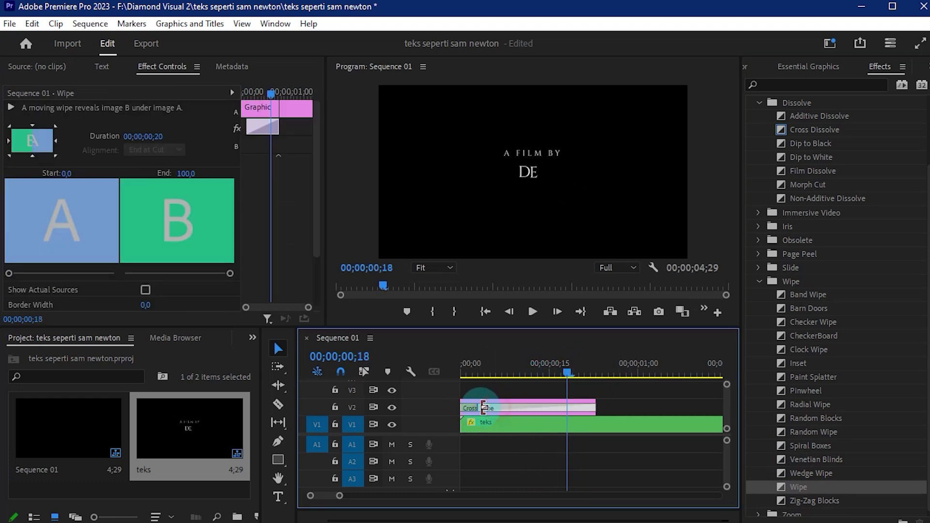
drag(480, 409, 567, 407)
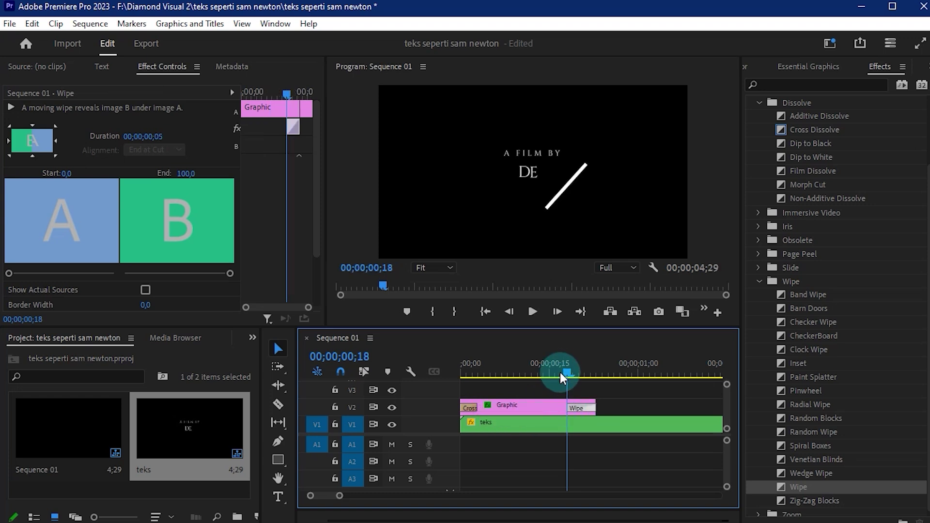
mouse_move(560, 373)
mouse_down()
mouse_move(582, 371)
mouse_move(553, 376)
mouse_up()
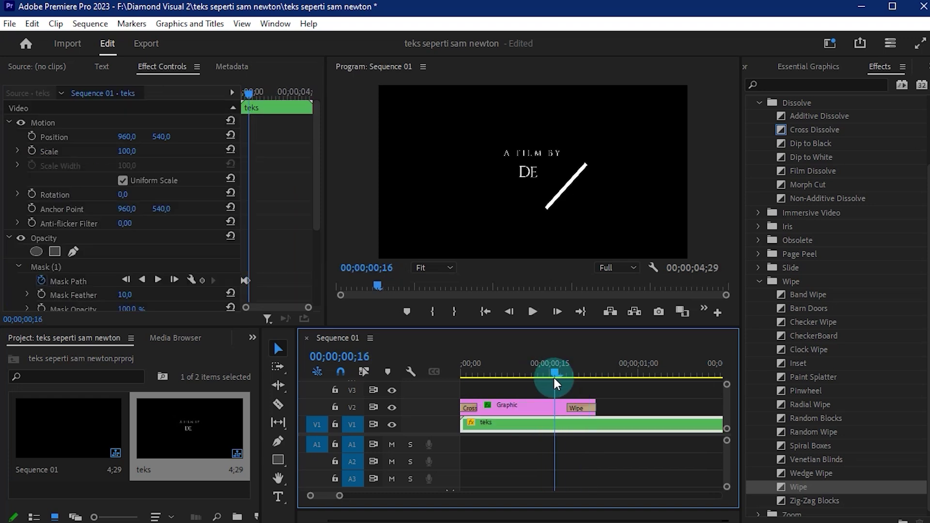
drag(566, 407, 541, 408)
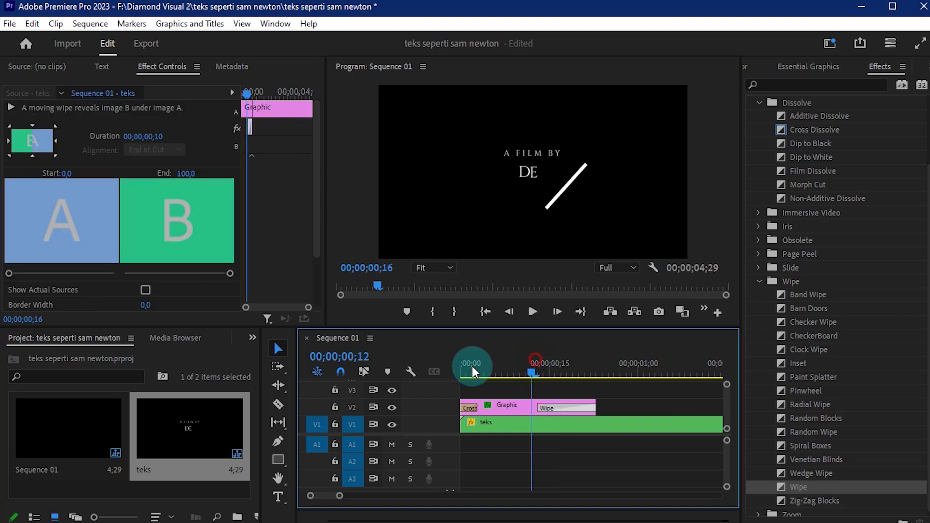
- Play the sequence from the start to preview the wipe
key(Home)
key(space)
click(532, 311)
key(Home)
- Drag the Graphic clip's out-point further right
click(507, 372)
click(511, 405)
drag(601, 405, 661, 391)
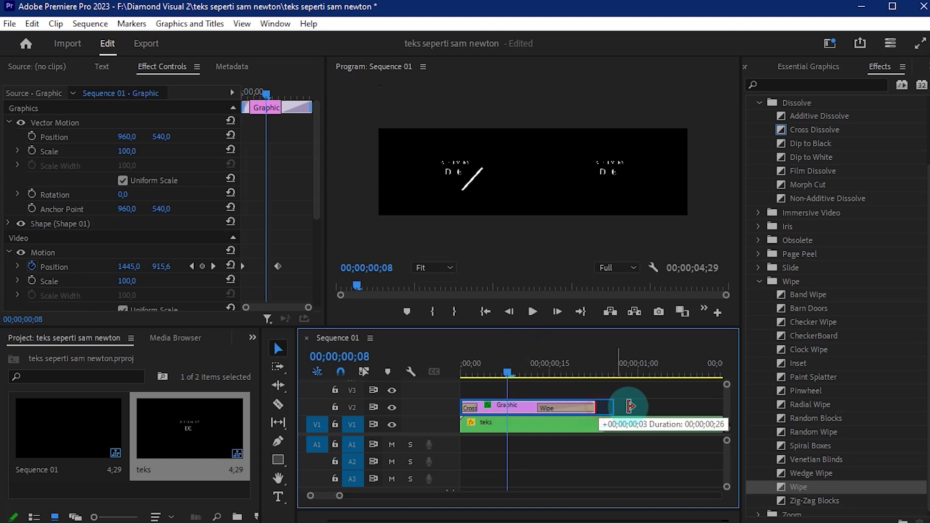
- Review the title, then lengthen the Graphic clip's Wipe transition to 16 frames
drag(541, 369, 545, 367)
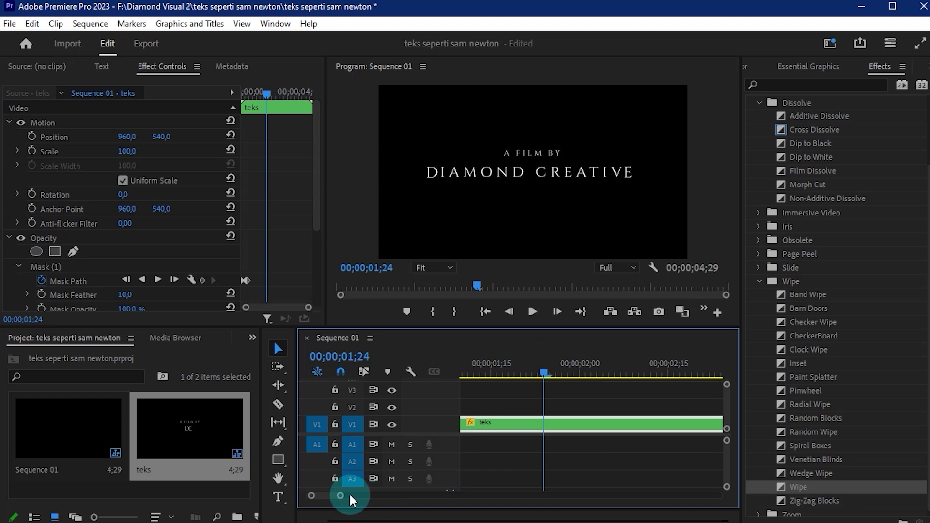
drag(342, 498, 374, 494)
drag(479, 370, 415, 390)
key(space)
key(space)
drag(376, 495, 351, 495)
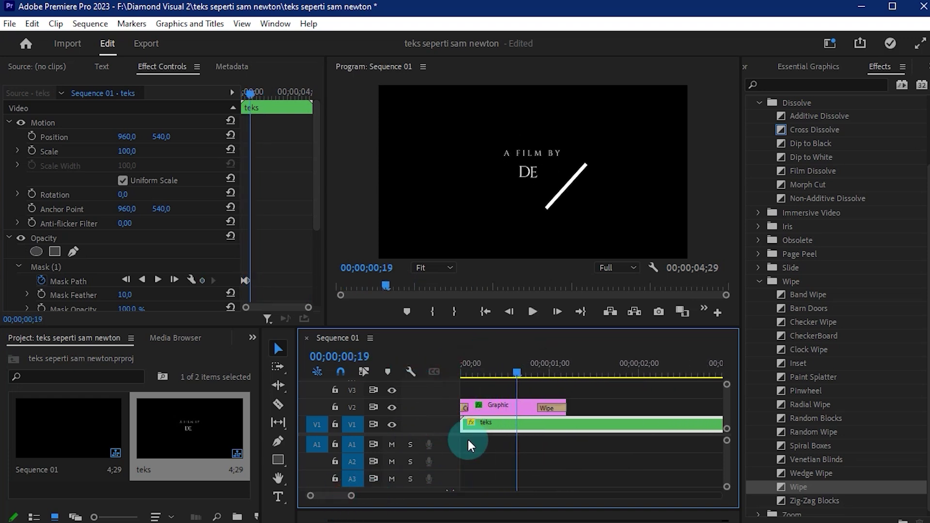
click(536, 410)
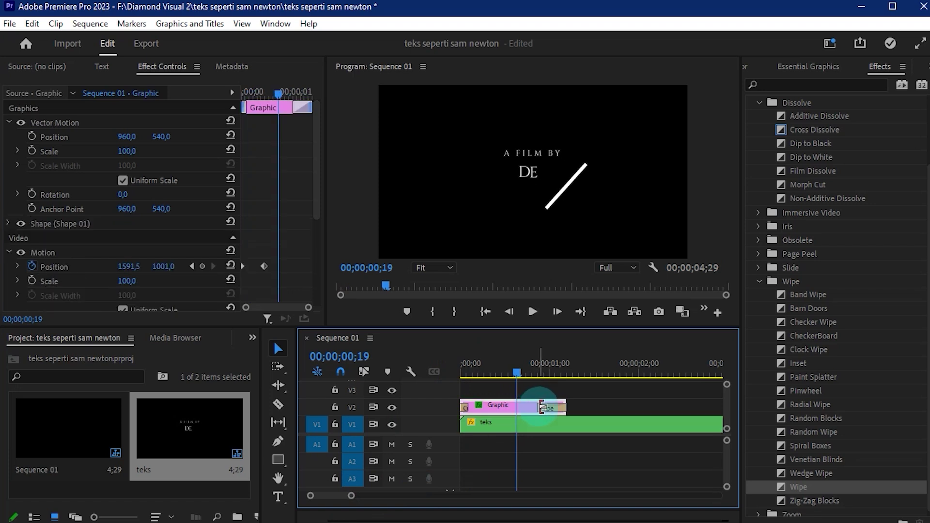
drag(541, 406, 523, 409)
key(space)
mouse_move(502, 371)
mouse_down()
mouse_move(512, 379)
mouse_move(398, 367)
mouse_up()
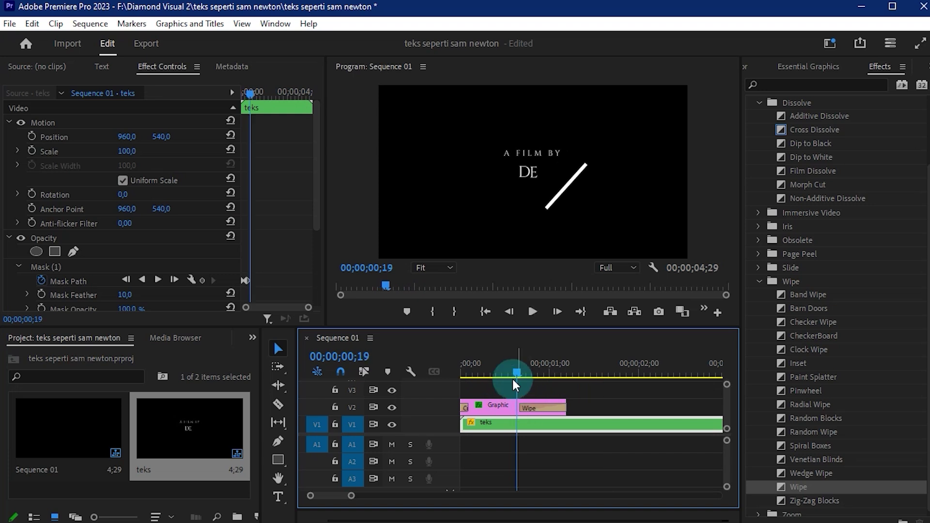
key(space)
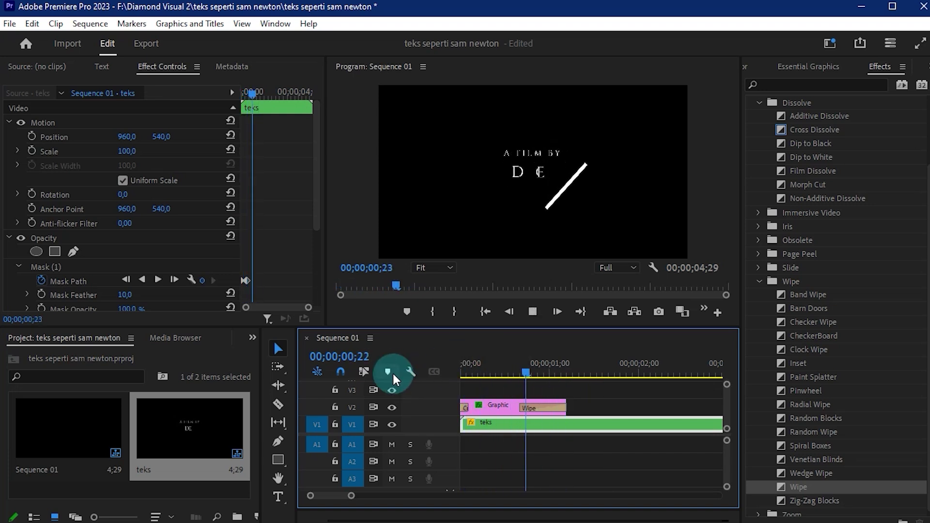
click(510, 372)
- Trim the Graphic clip's end back 3 frames to 29 frames and save the project
drag(560, 402, 552, 402)
click(473, 370)
key(space)
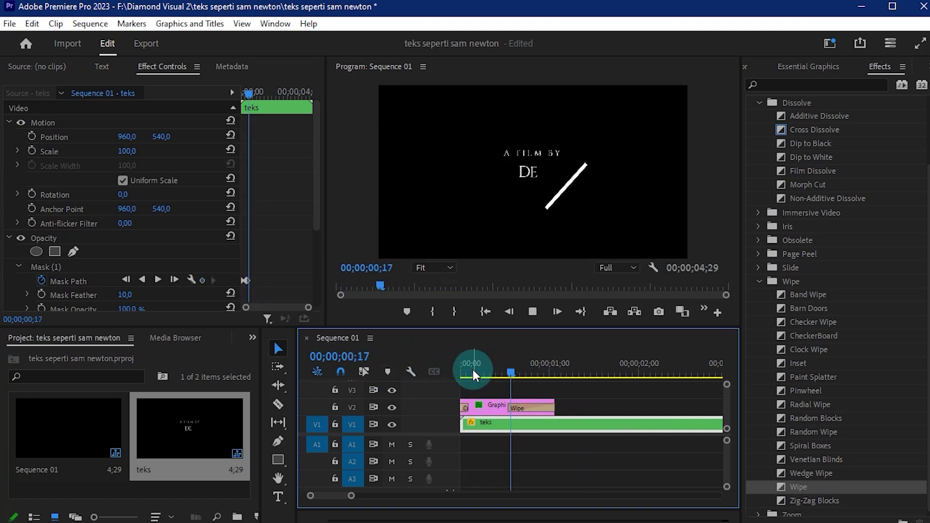
key(space)
drag(555, 406, 547, 406)
key(space)
click(469, 364)
key(space)
key(space)
key(ctrl+s)
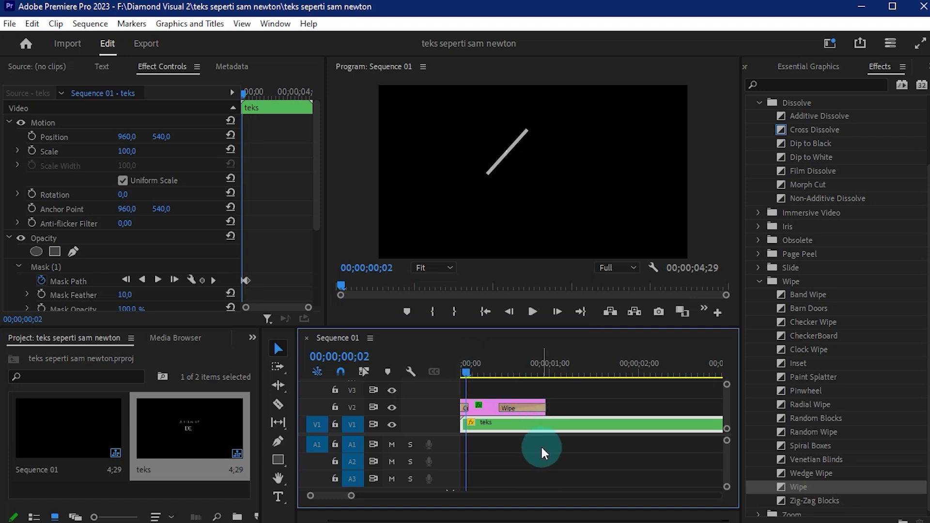
- Try extending the Graphic clip and moving its Wipe, then undo the extension
key(space)
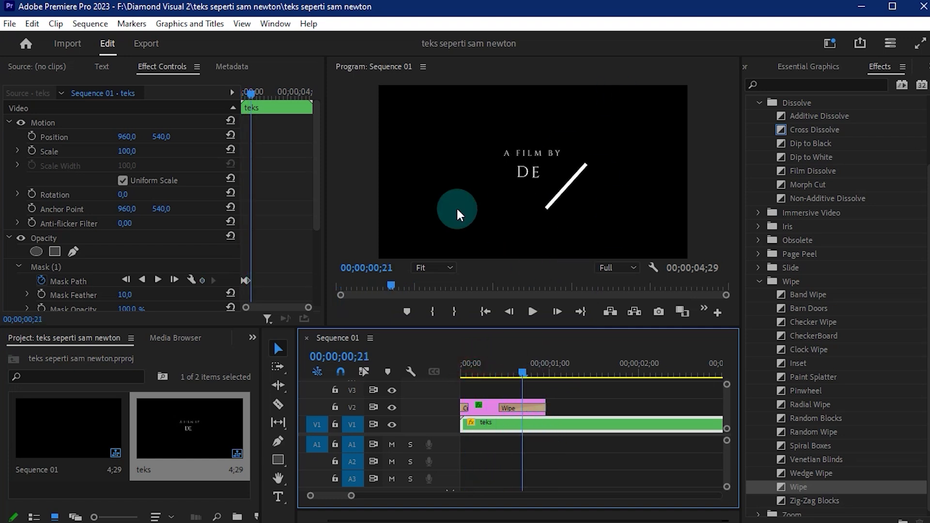
mouse_move(512, 372)
mouse_down()
mouse_move(450, 372)
mouse_move(542, 372)
mouse_up()
click(495, 407)
key(Home)
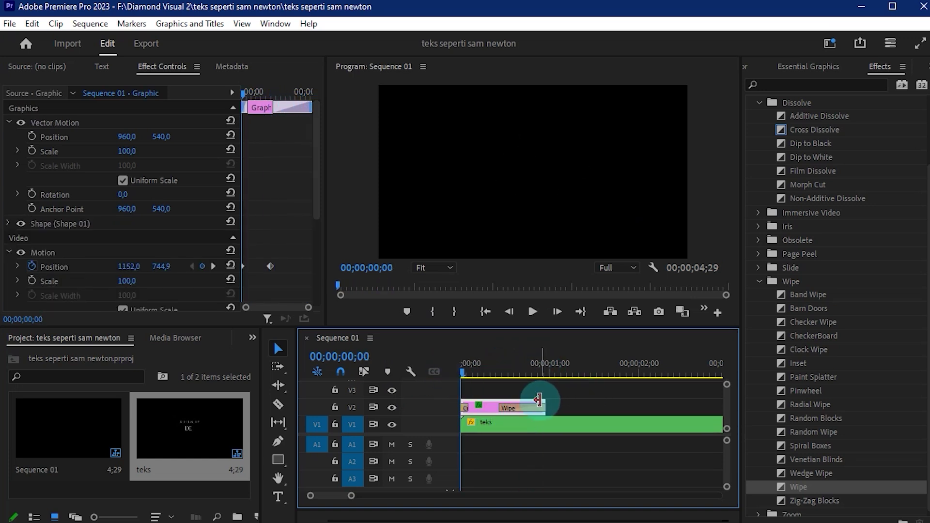
drag(538, 400, 613, 406)
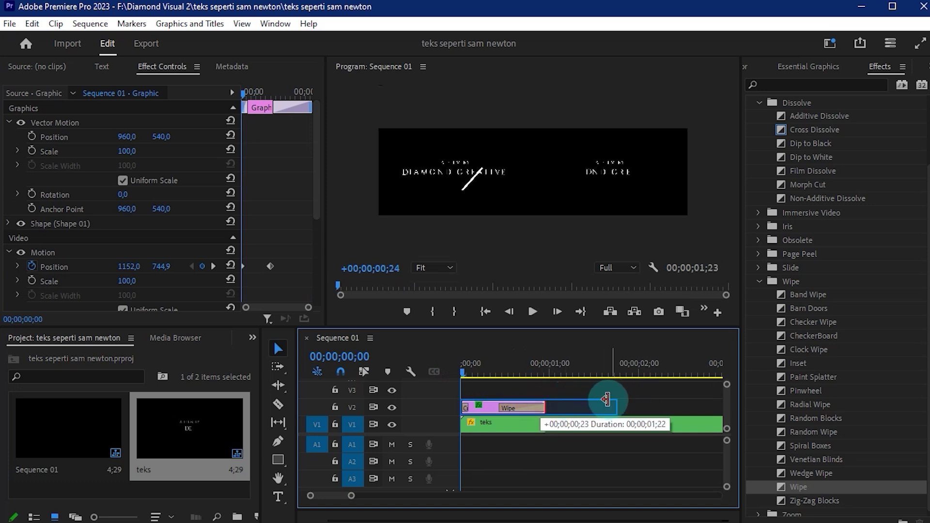
drag(535, 358, 493, 369)
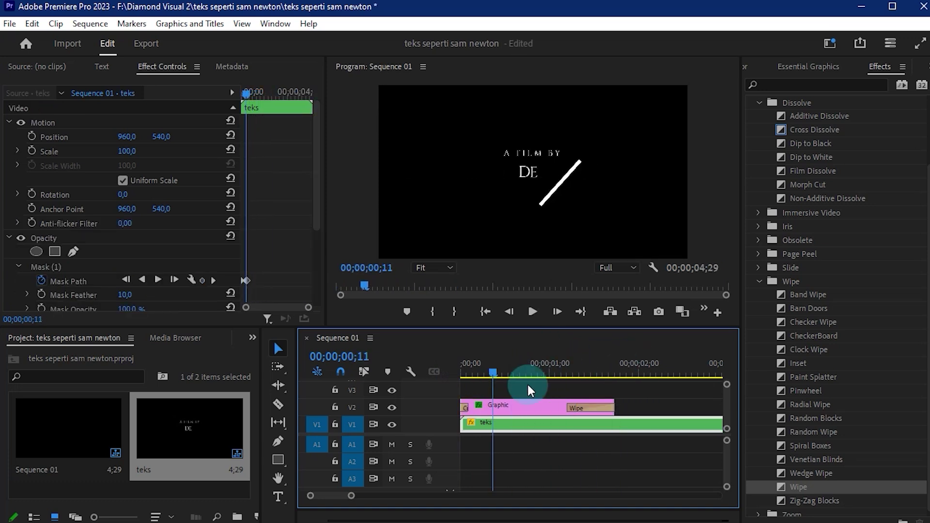
drag(571, 404, 570, 405)
key(space)
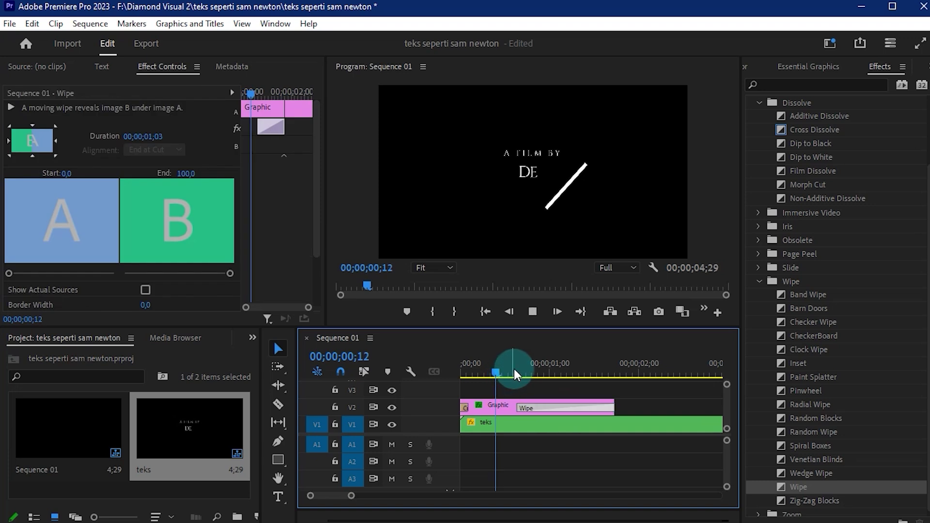
click(516, 371)
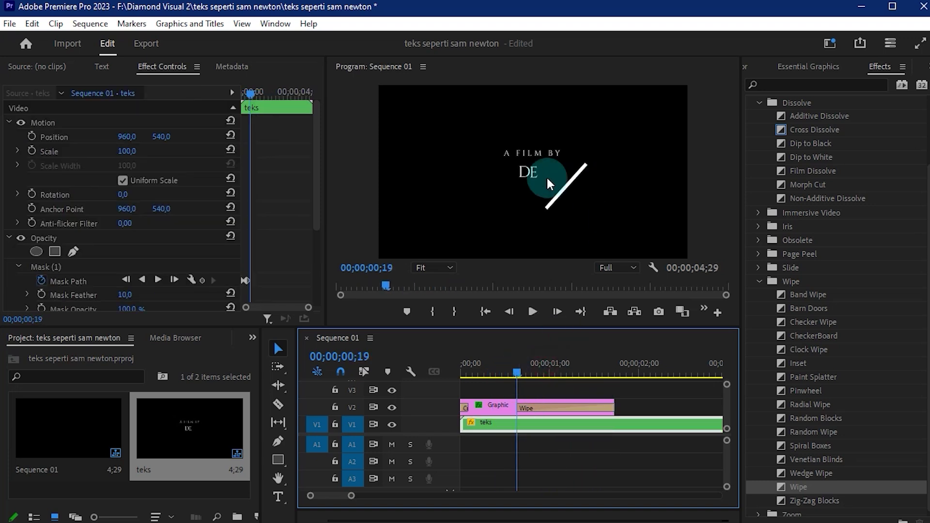
key(ctrl+z)
- Replay the title reveal zoomed out, park at 02;16, and select both title clips
key(Home)
key(space)
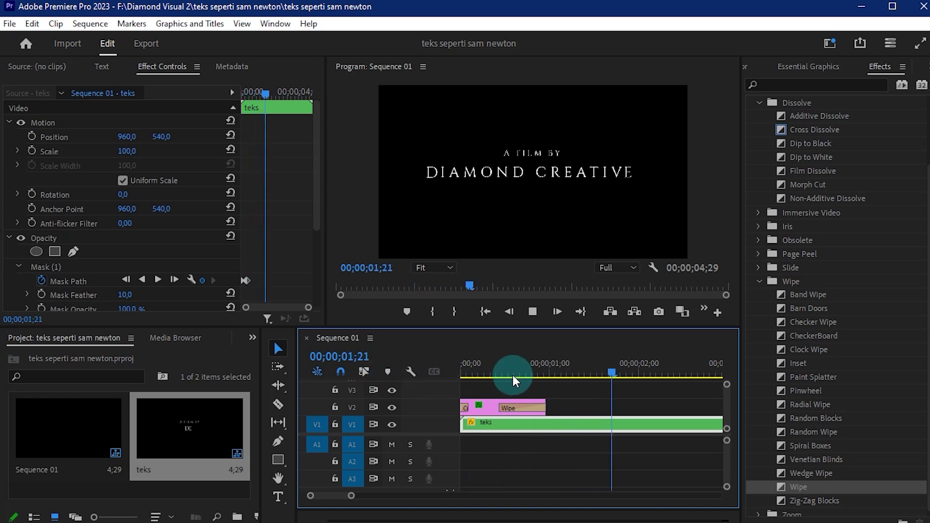
key(Home)
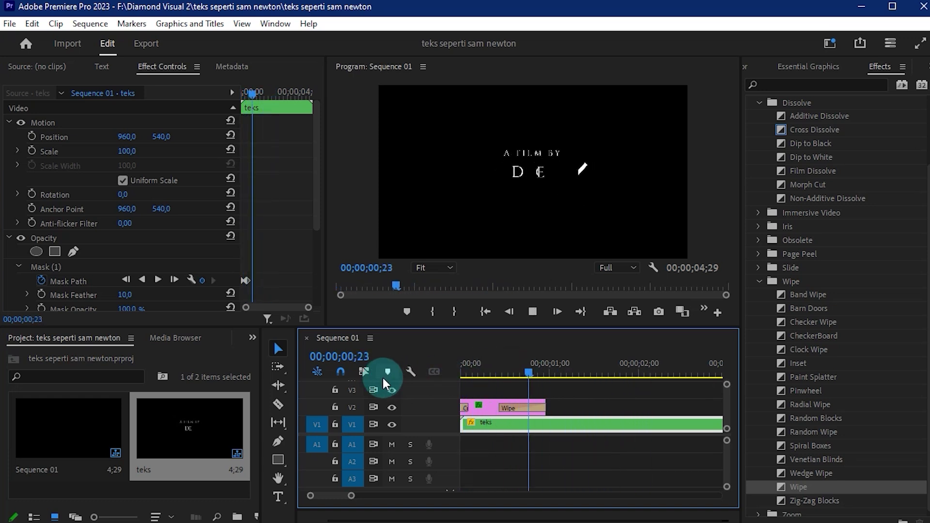
key(space)
drag(350, 496, 401, 497)
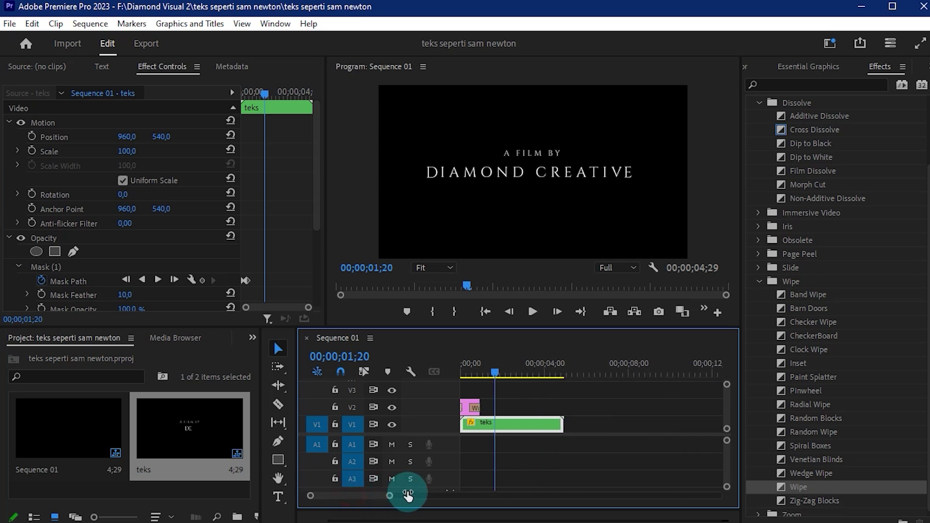
key(Home)
key(space)
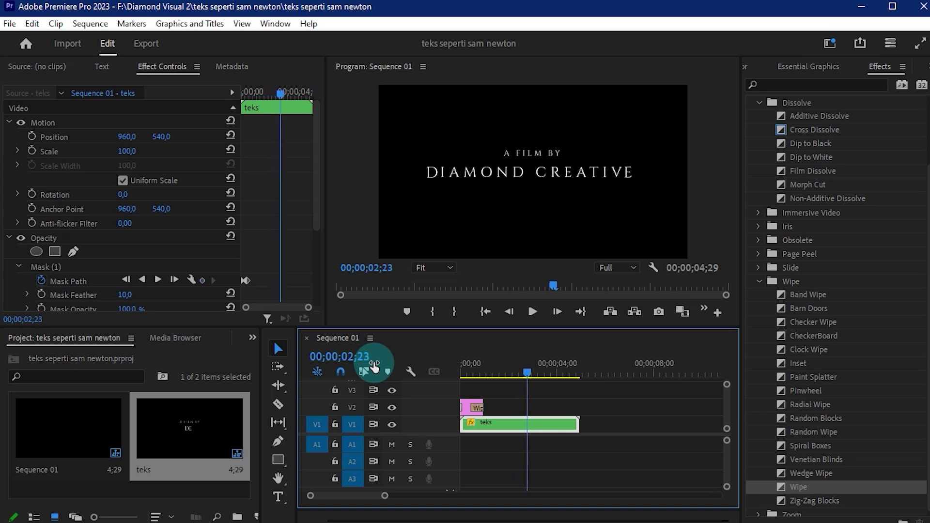
mouse_move(529, 371)
mouse_down()
mouse_move(547, 369)
mouse_move(525, 375)
mouse_up()
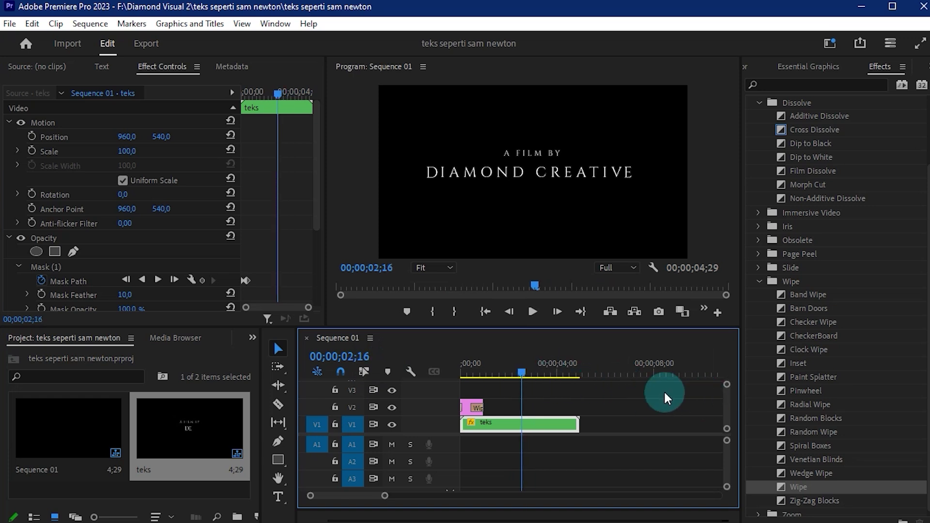
drag(580, 398, 513, 448)
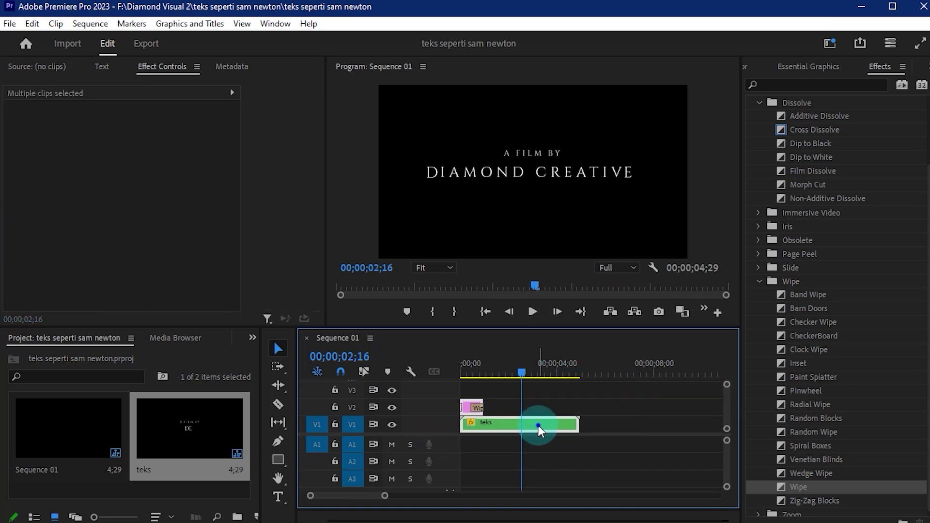
- Nest the title and Graphic line clips into a sequence named 'teks jadi'
right_click(538, 426)
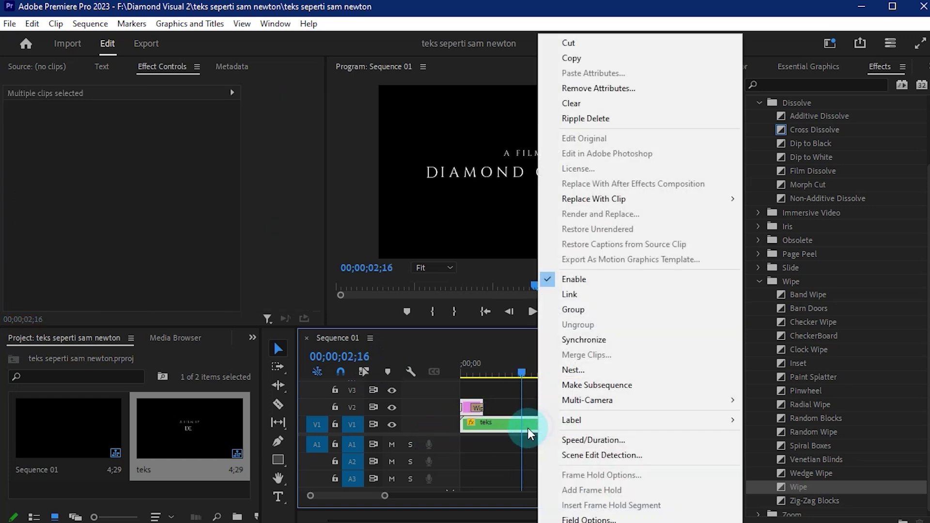
click(584, 369)
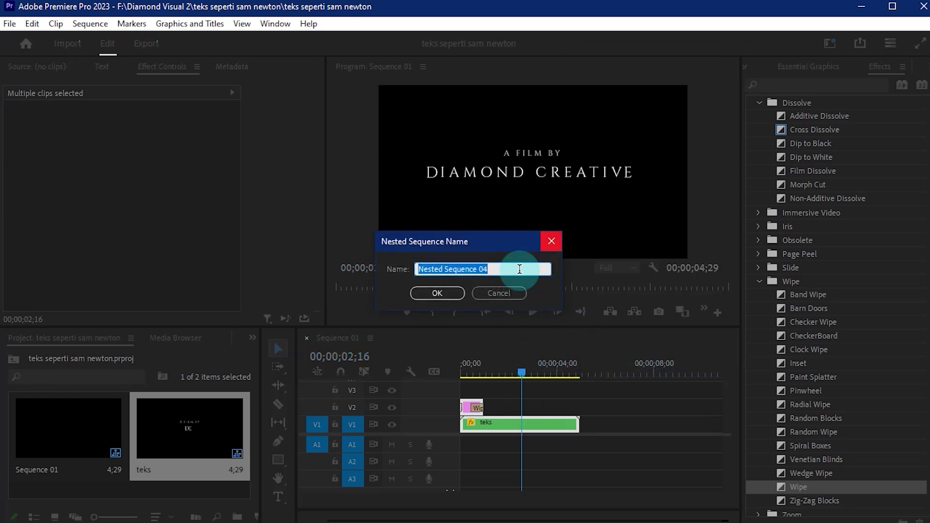
text(teks jadi)
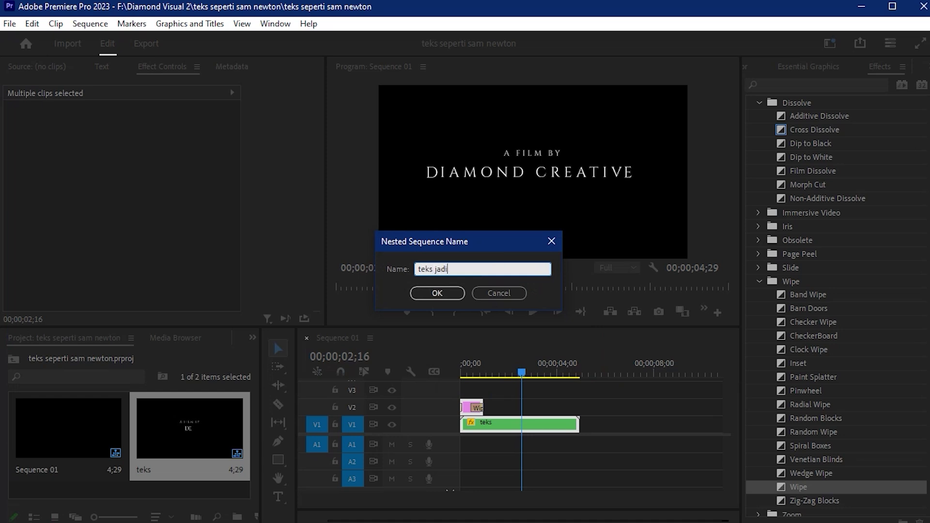
click(456, 297)
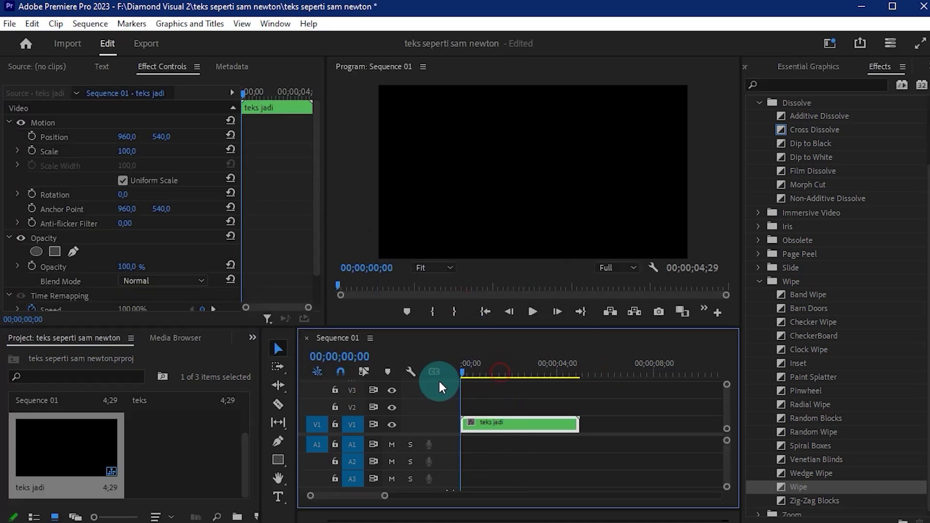
- Preview the nested title, then move the teks jadi clip from V1 up to V2
key(space)
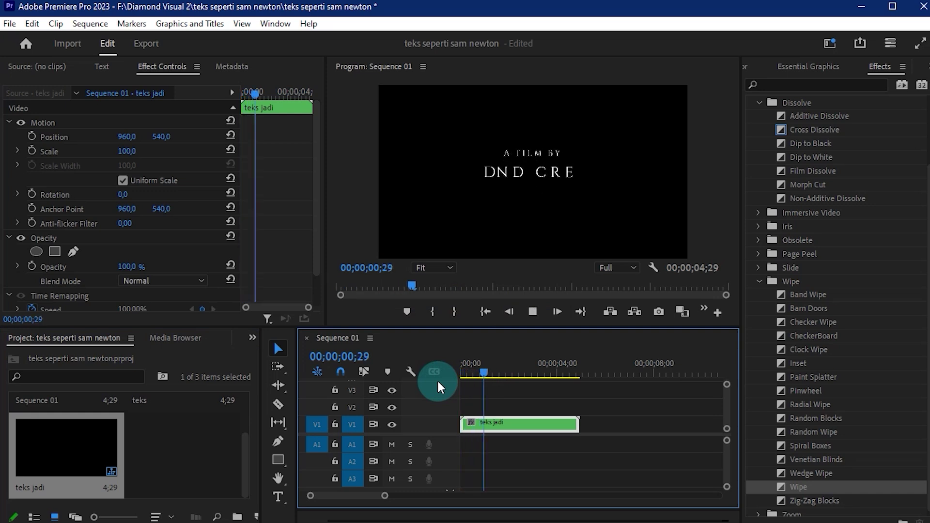
key(Home)
key(space)
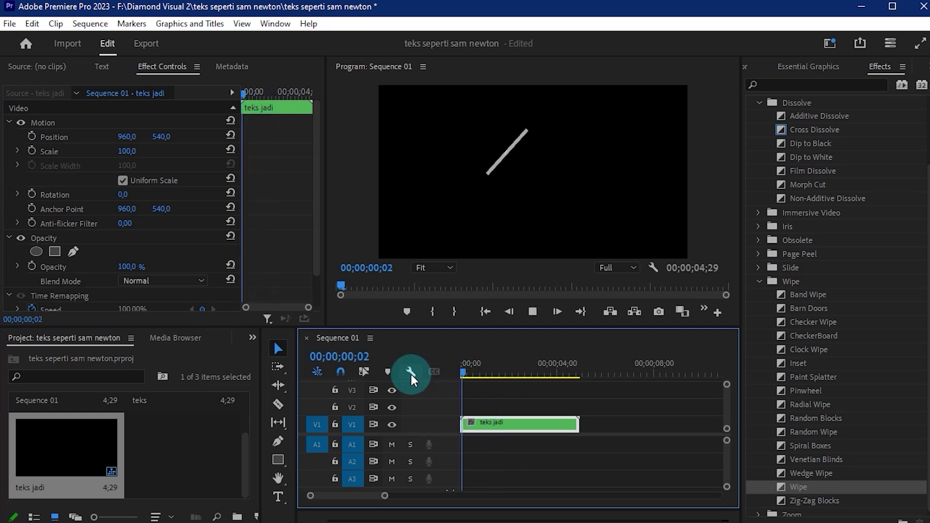
drag(499, 372, 424, 452)
click(386, 495)
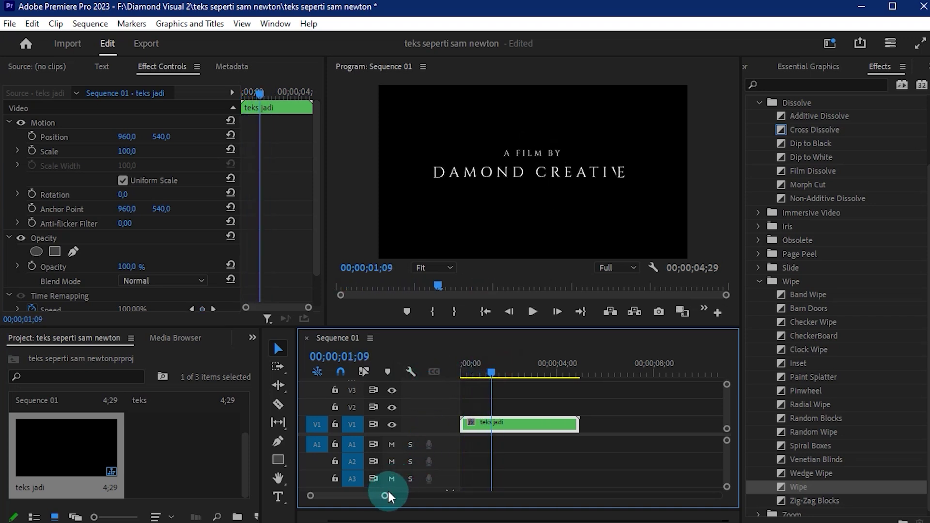
drag(492, 372, 433, 381)
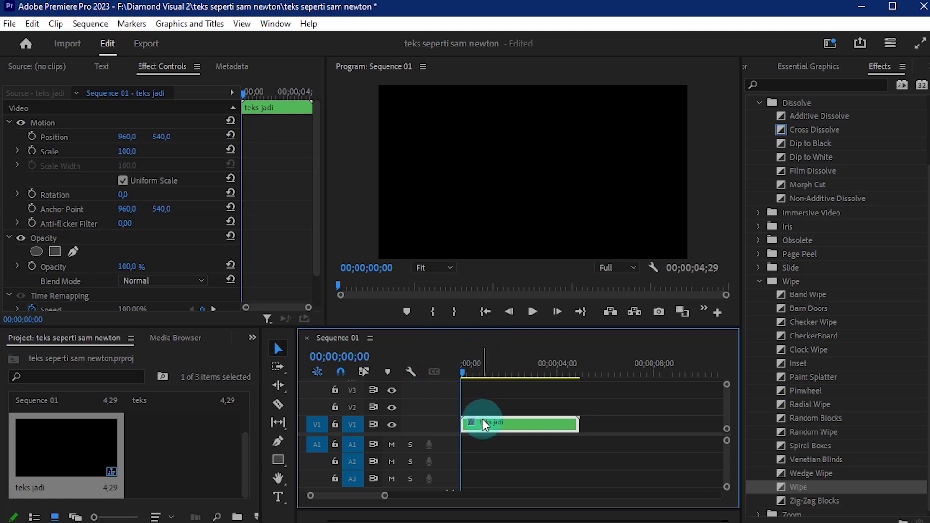
drag(485, 422, 484, 405)
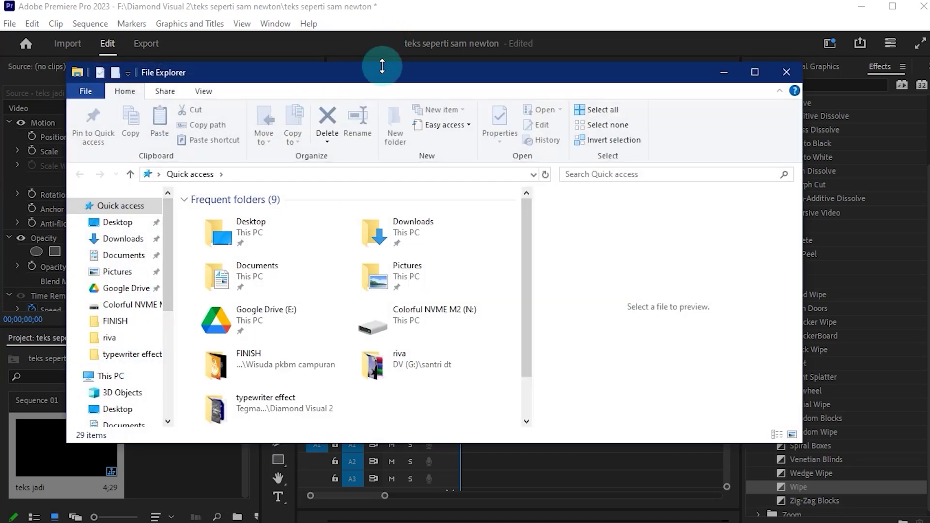
- Open the Colorful NVME M2 (N:) drive and drag 'contoh cinematic' into Premiere
drag(385, 77, 401, 118)
drag(187, 302, 184, 473)
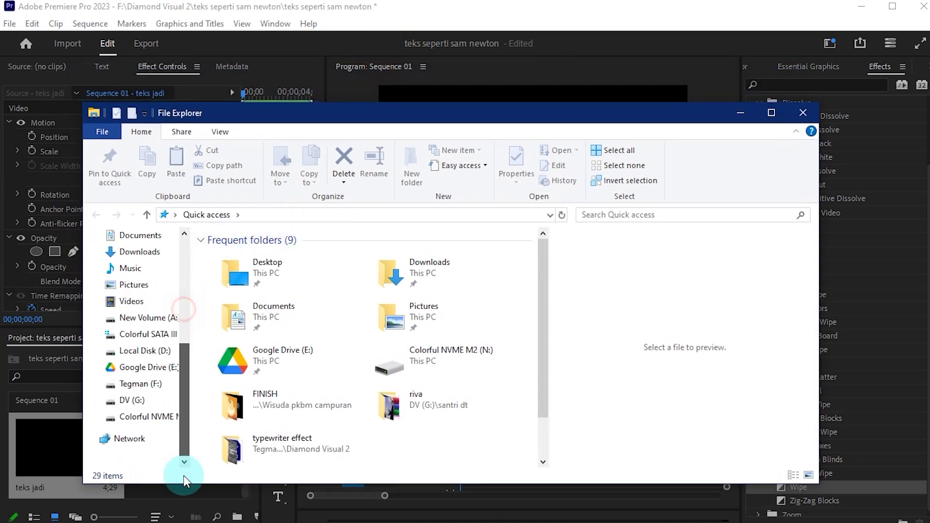
click(138, 416)
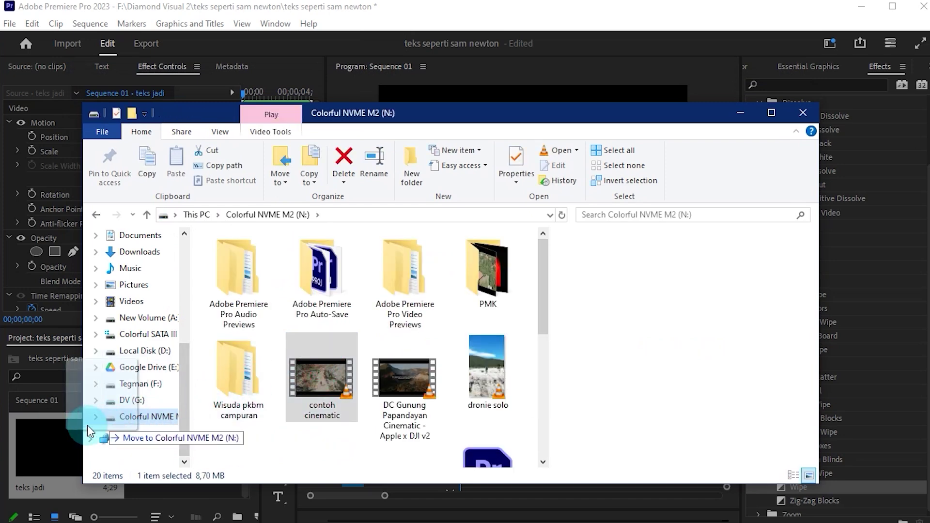
mouse_move(322, 368)
mouse_down()
mouse_move(36, 431)
mouse_move(457, 434)
mouse_up()
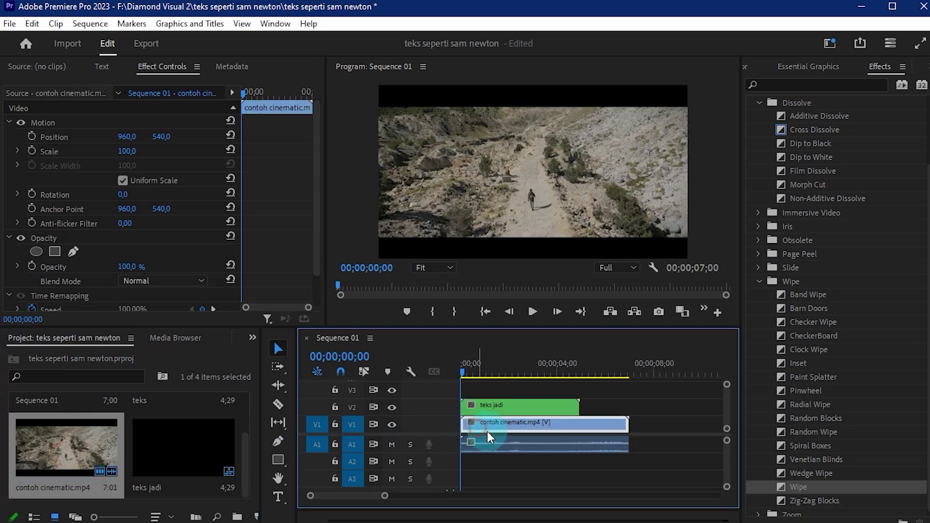
- Preview the title over the footage, park at 02;16 and select the teks jadi clip
key(space)
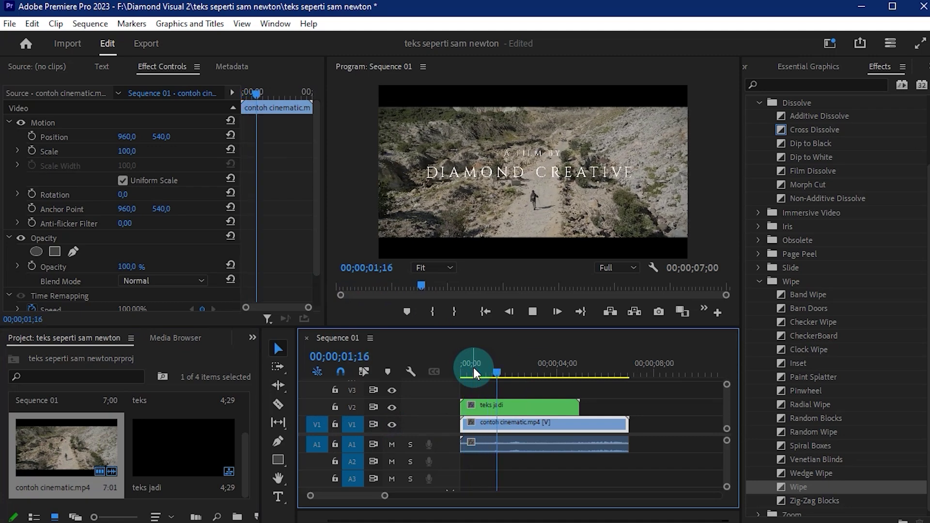
click(525, 373)
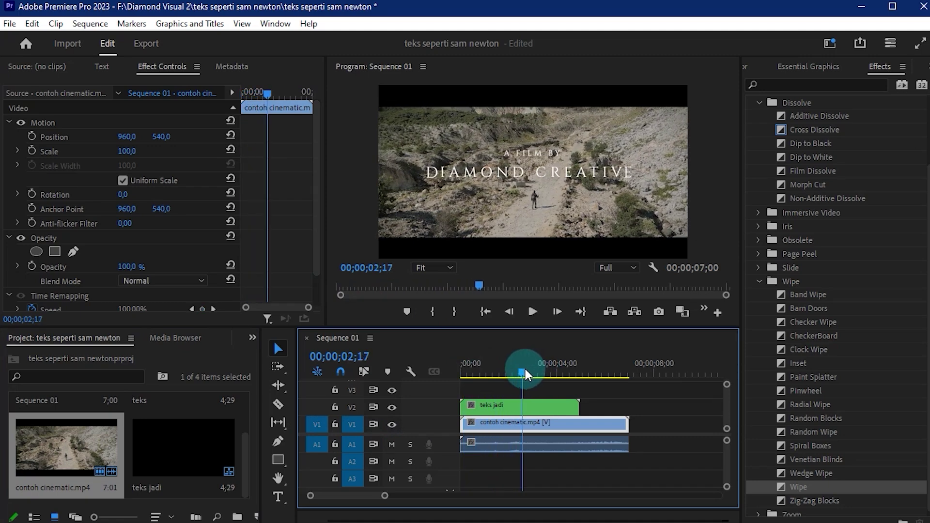
click(521, 373)
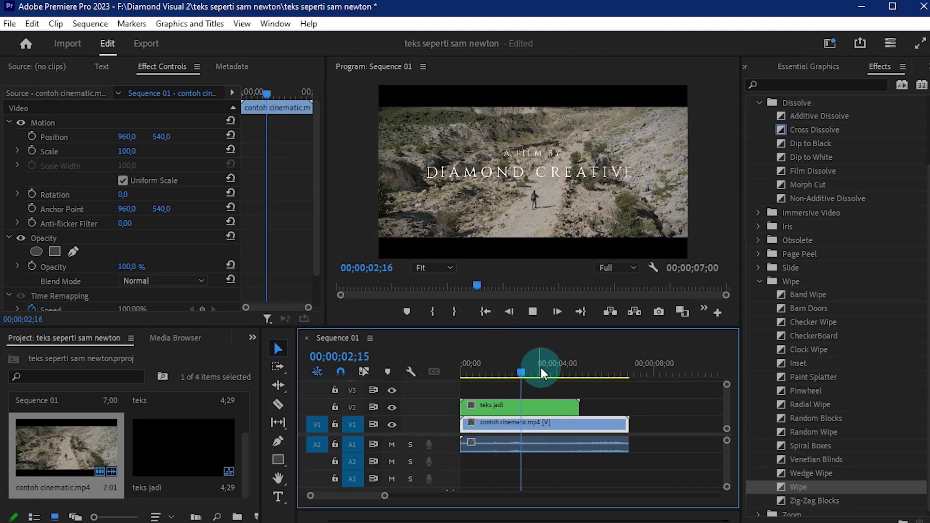
click(518, 396)
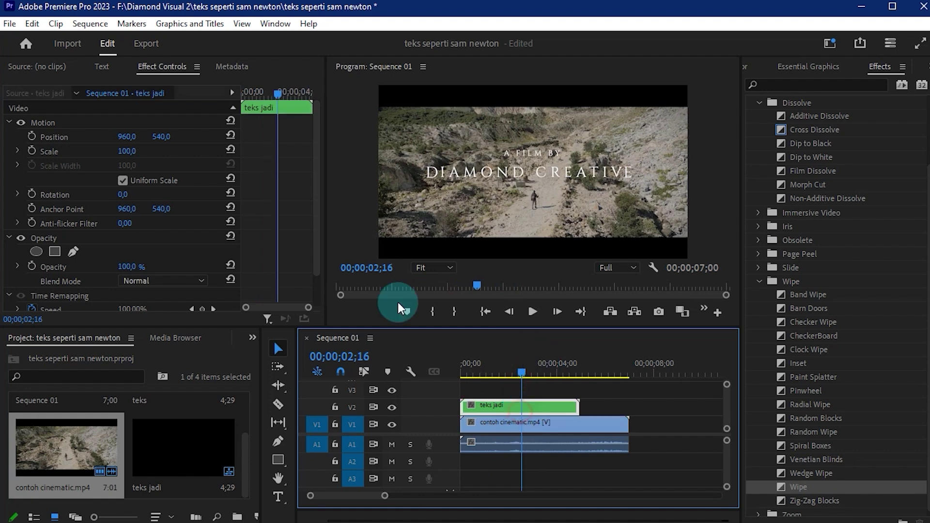
- Scale the nested teks jadi title down to 68 and preview it over the footage
click(52, 125)
drag(379, 172, 456, 171)
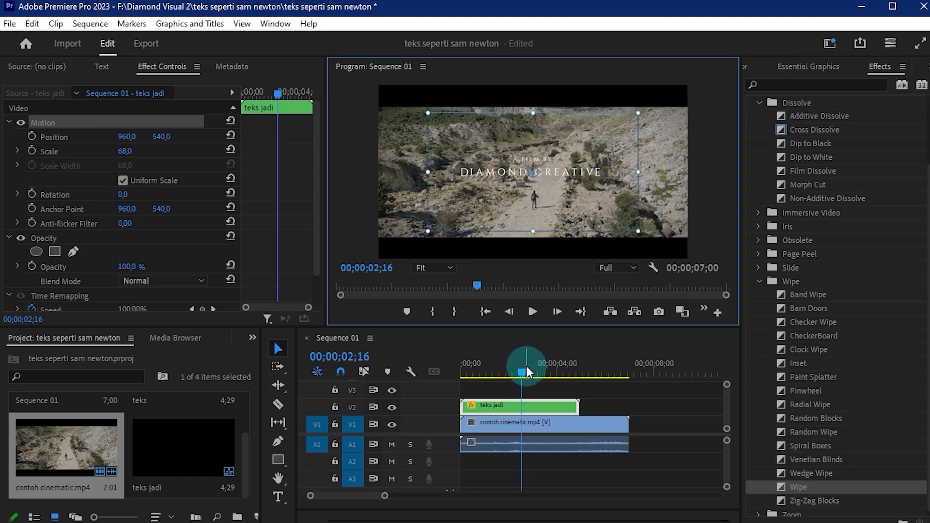
drag(526, 368, 377, 375)
key(space)
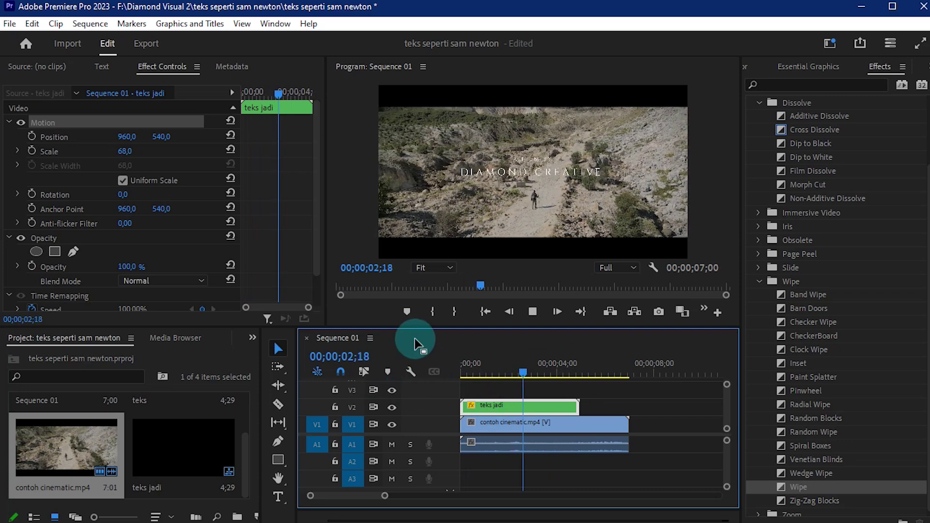
- Save the project and replay the finished overlay from the start
drag(618, 369, 390, 384)
key(ctrl+s)
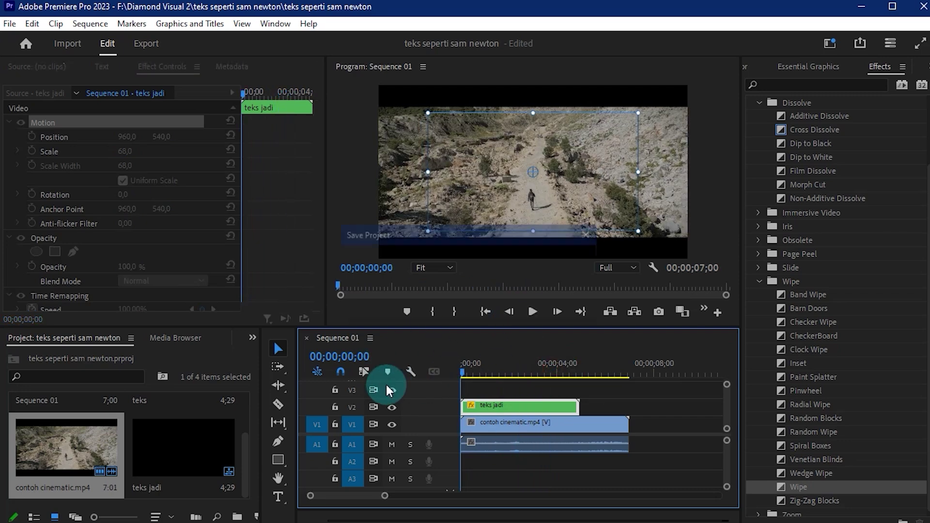
key(space)
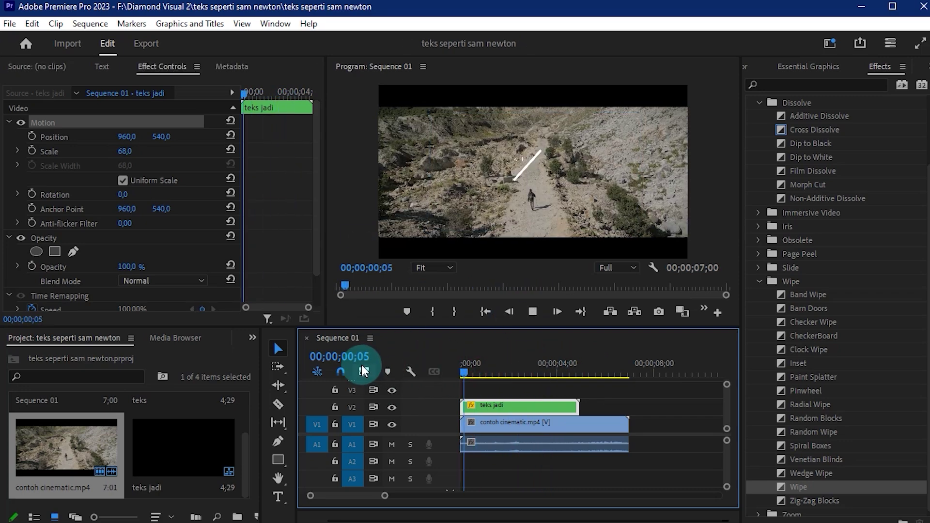
drag(501, 364, 450, 382)
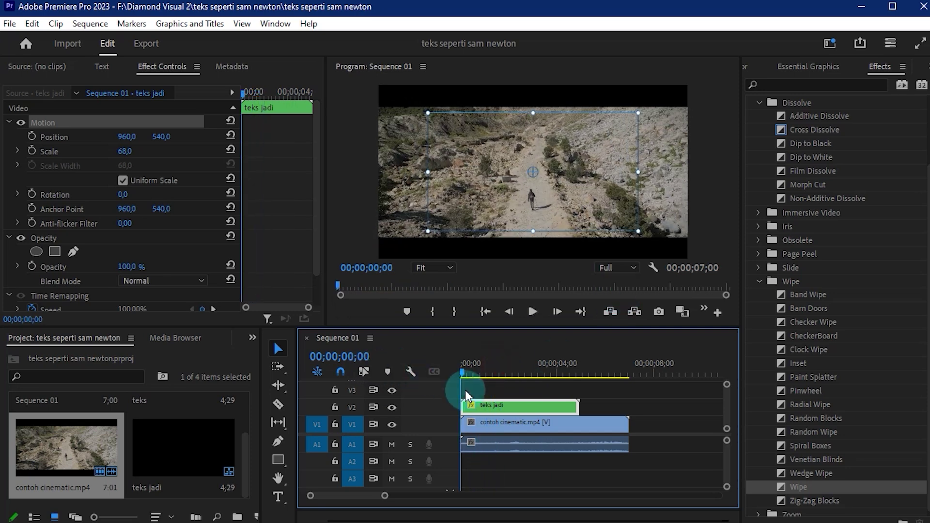
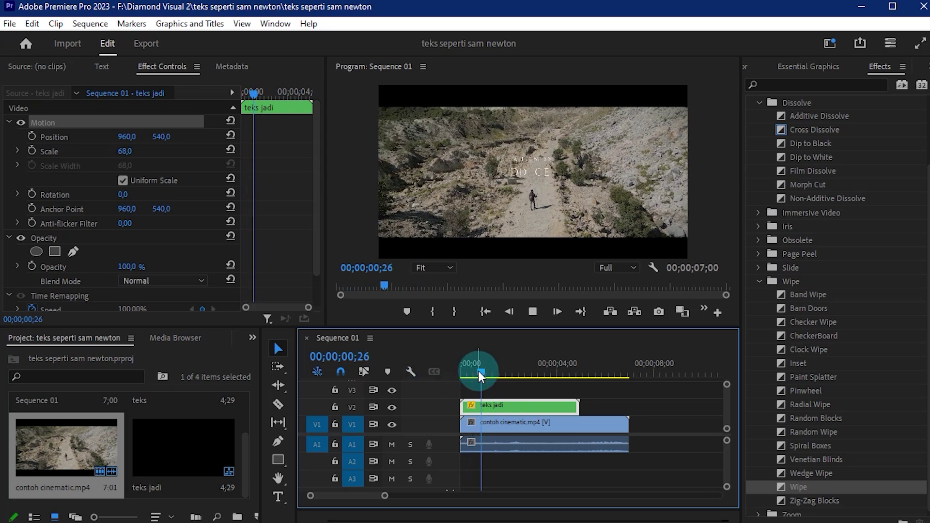
- Set the teks jadi title clip to 70% speed with Optical Flow, stretching it to about 7:02
click(527, 421)
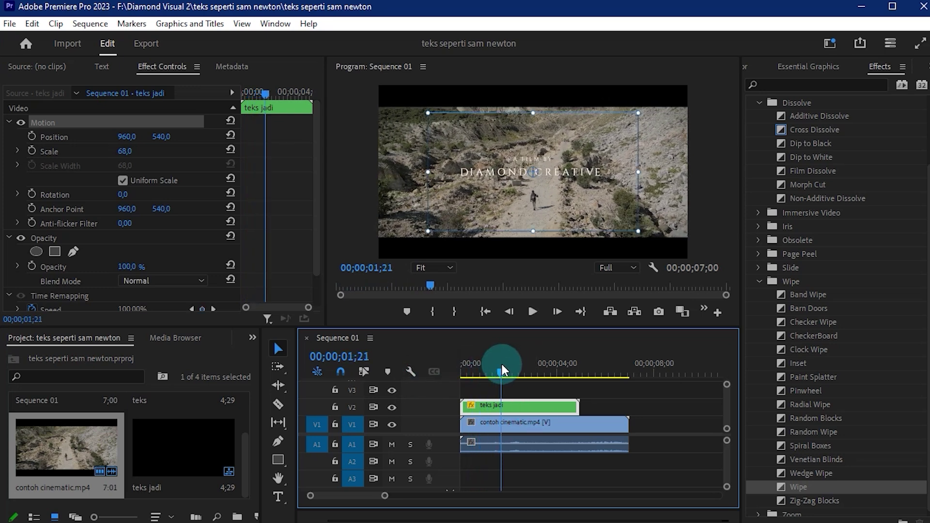
right_click(541, 405)
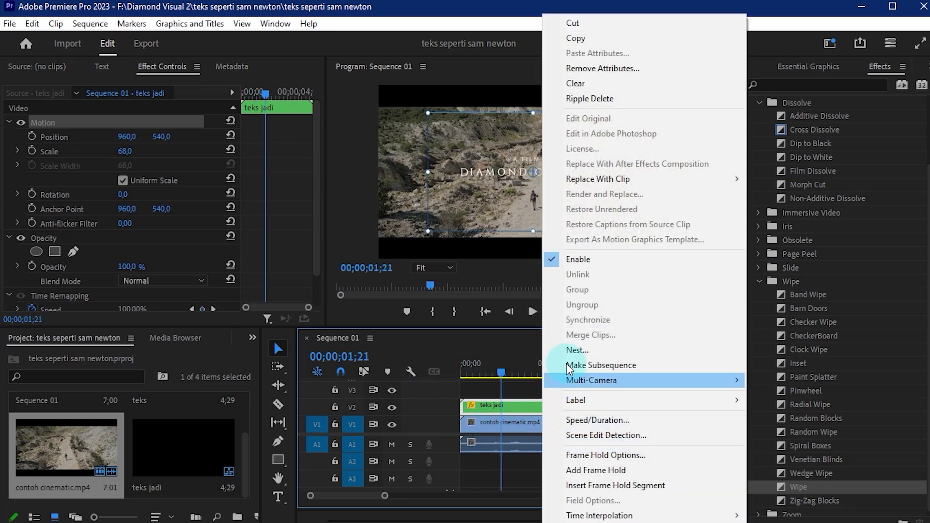
click(571, 421)
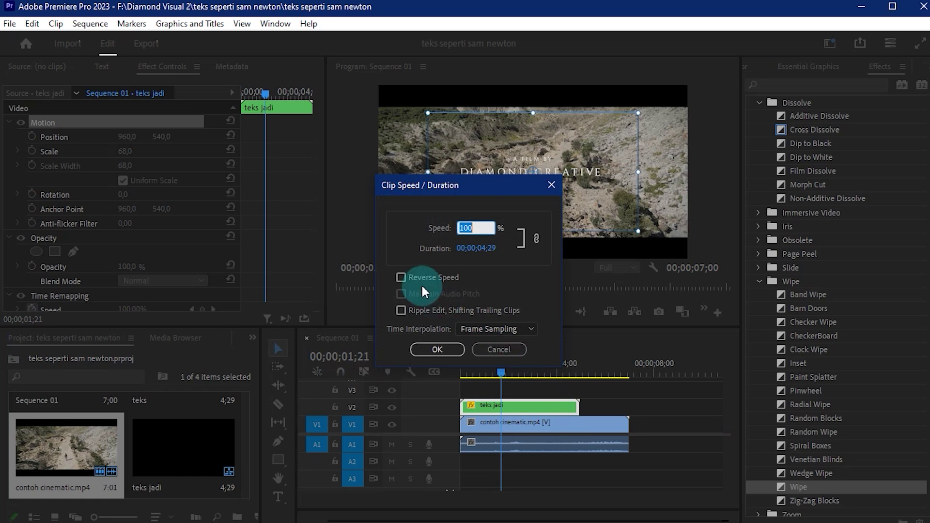
text(70)
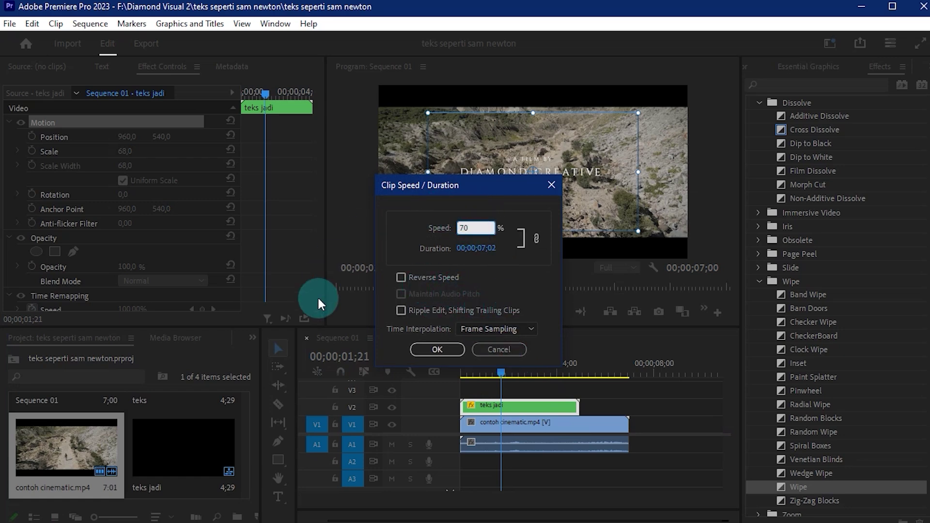
click(489, 330)
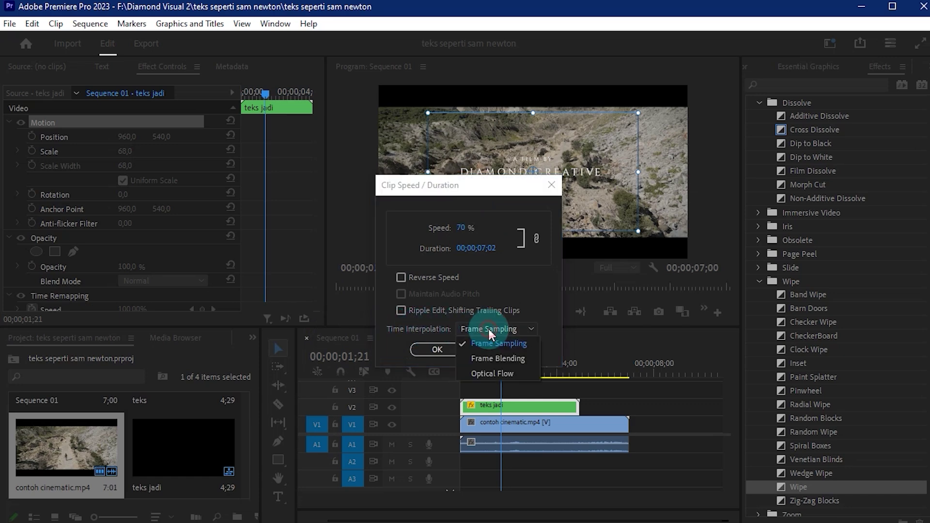
click(498, 368)
click(432, 350)
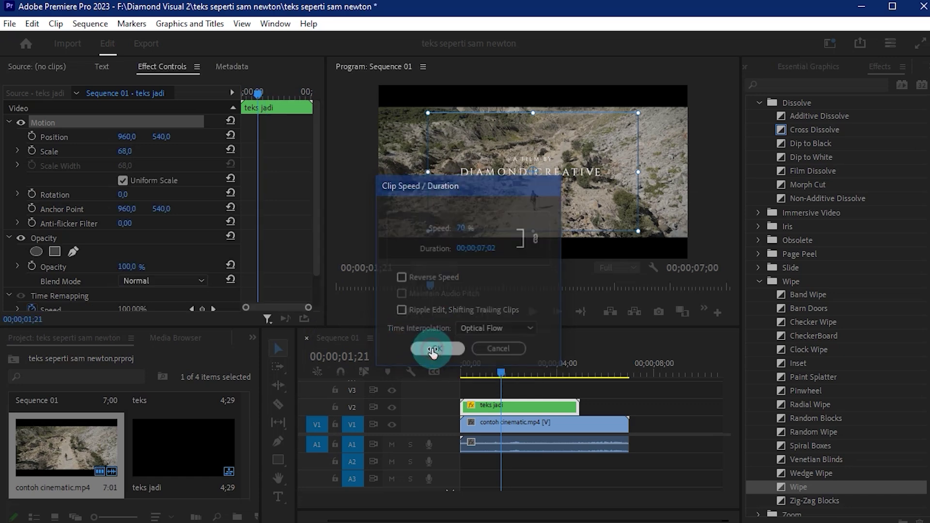
drag(504, 371, 391, 391)
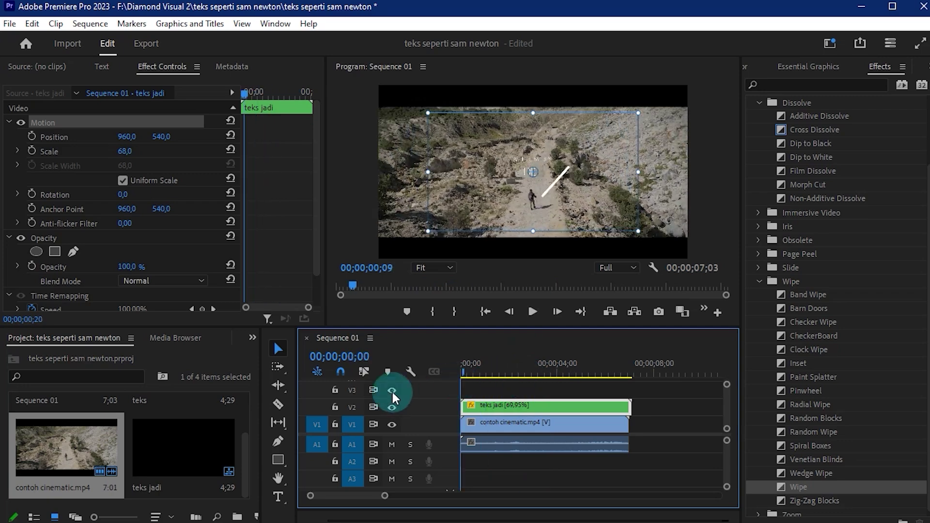
- Play back the slowed title sequence, then render the Sequence 01 previews for smooth playback
key(space)
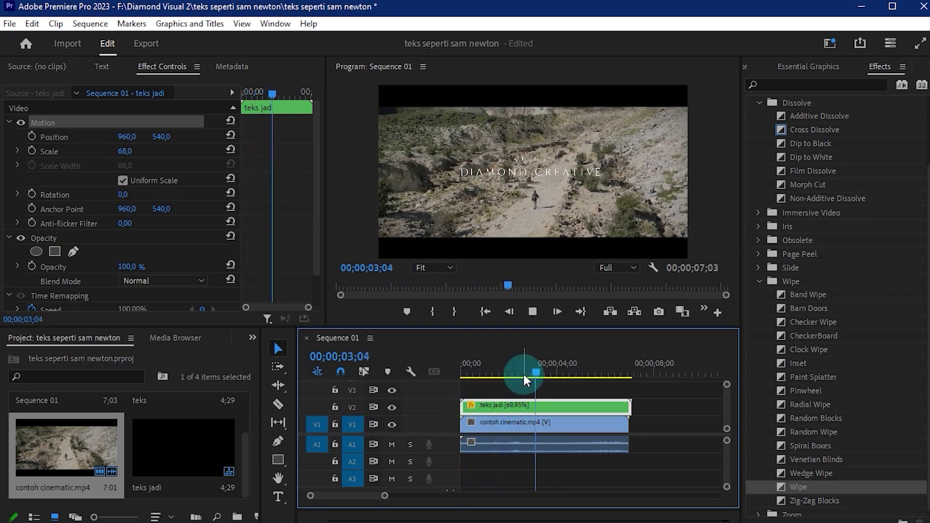
key(space)
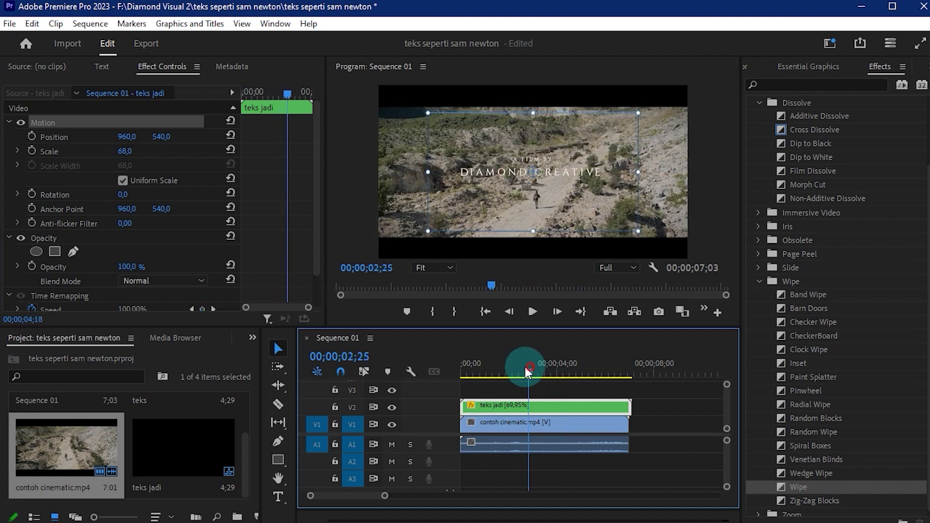
drag(525, 371, 517, 378)
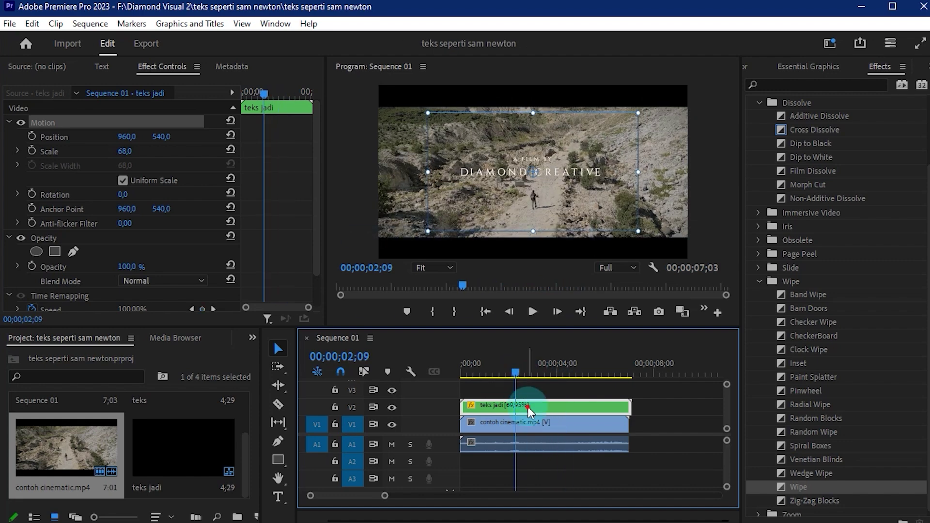
click(90, 23)
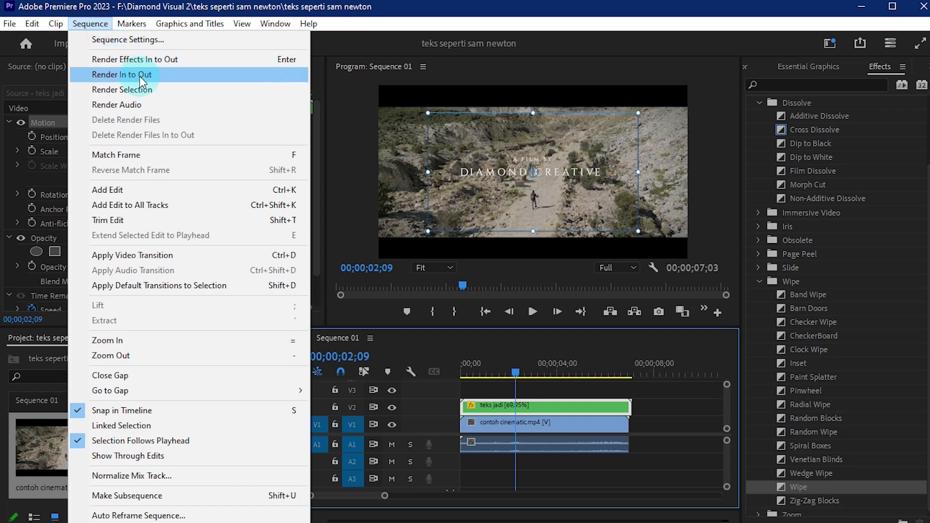
click(128, 71)
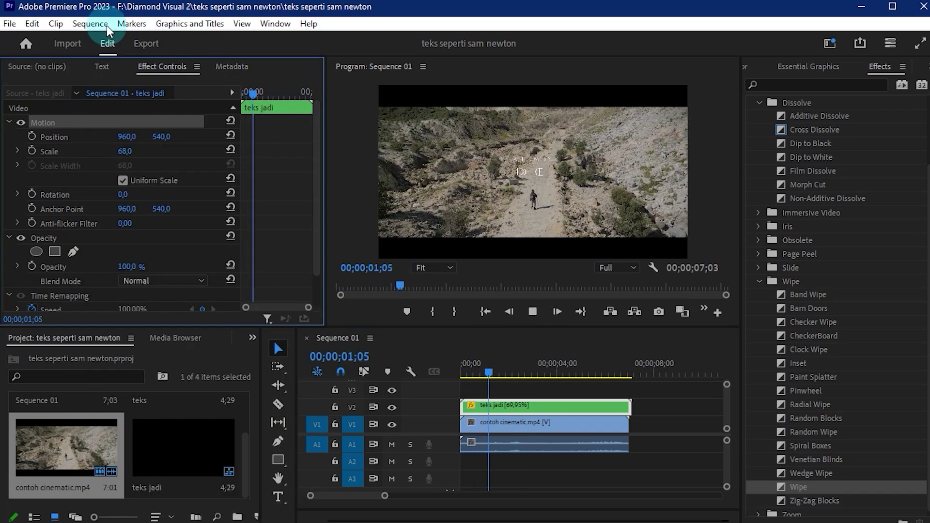
click(90, 23)
click(117, 74)
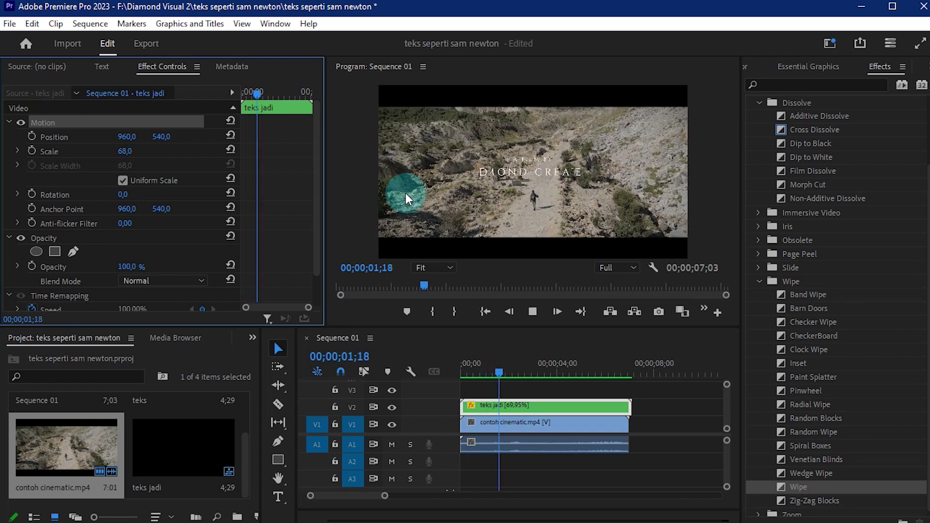
- Stop at 02;00 where the full title shows and select the teks jadi clip
key(space)
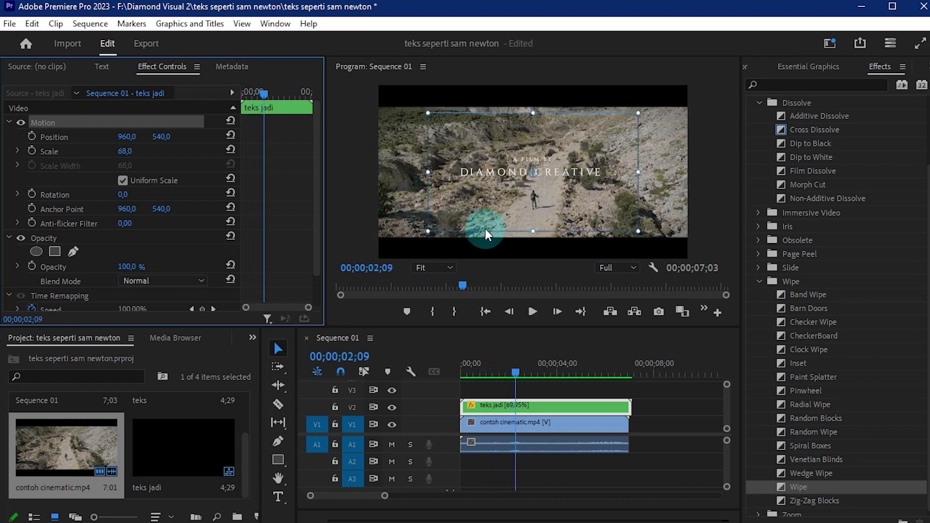
drag(507, 366, 505, 371)
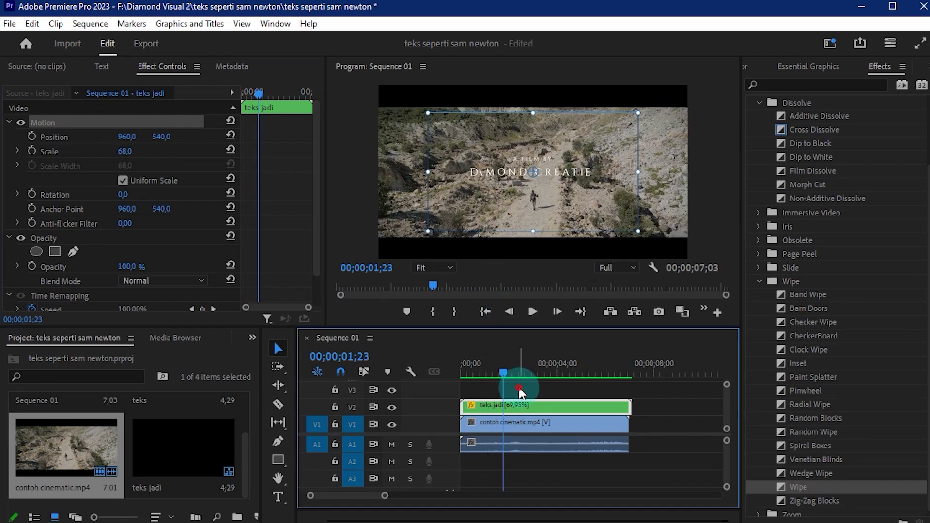
click(508, 372)
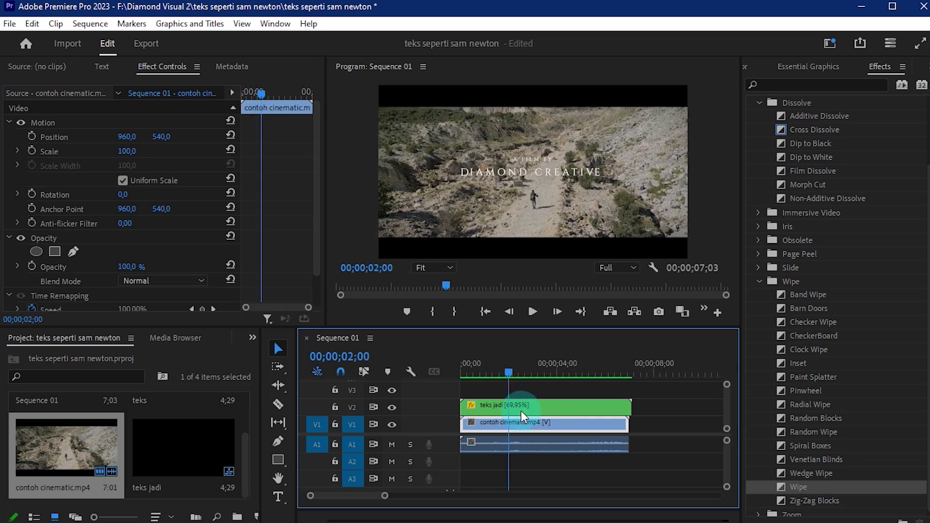
click(520, 409)
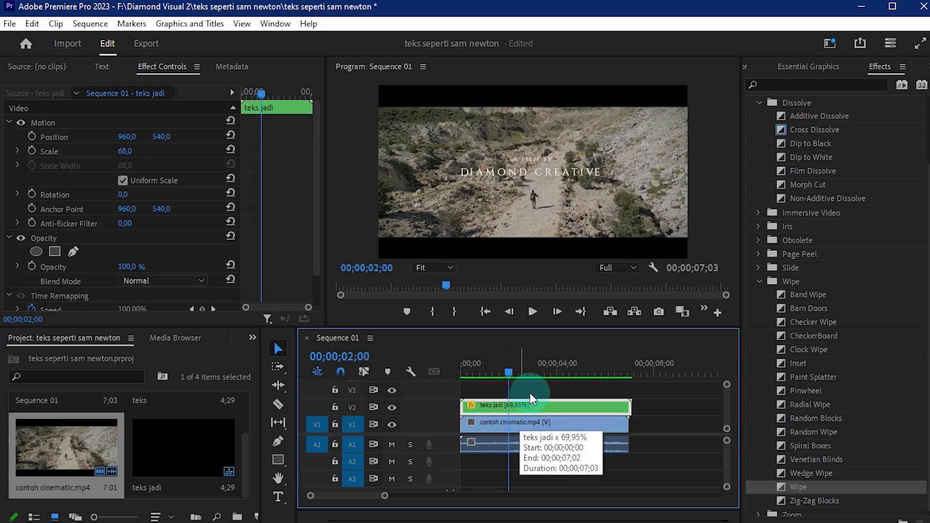
click(527, 145)
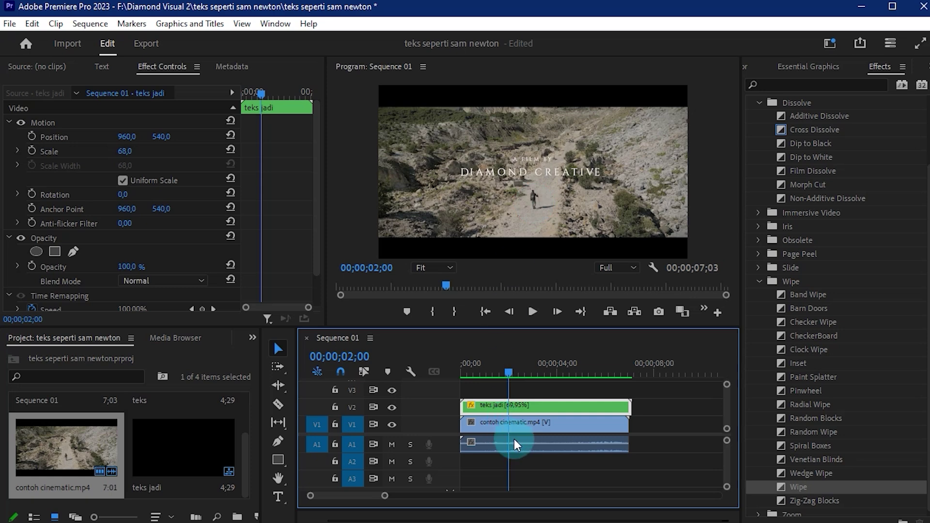
- Open the teks jadi nested sequence, then the nested teks title sequence at 1;13
click(530, 404)
double_click(529, 403)
click(493, 371)
drag(472, 368, 498, 420)
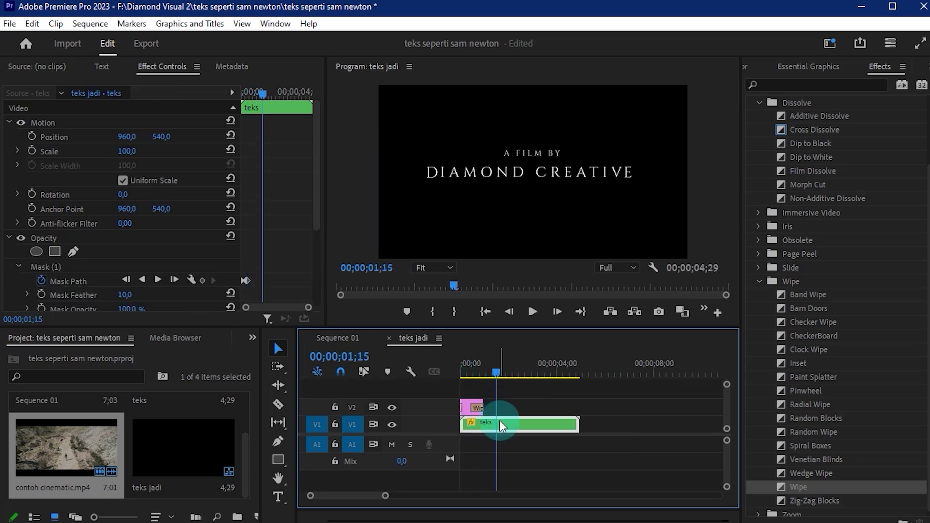
double_click(499, 427)
drag(492, 359, 490, 362)
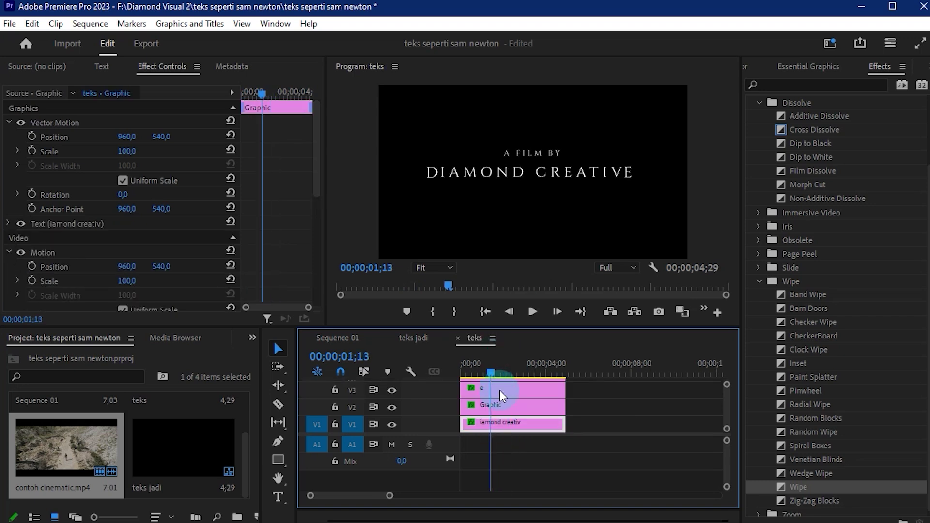
- In Essential Graphics, try Bold on the DIAMOND CREATIVE text, then revert it to regular
click(824, 66)
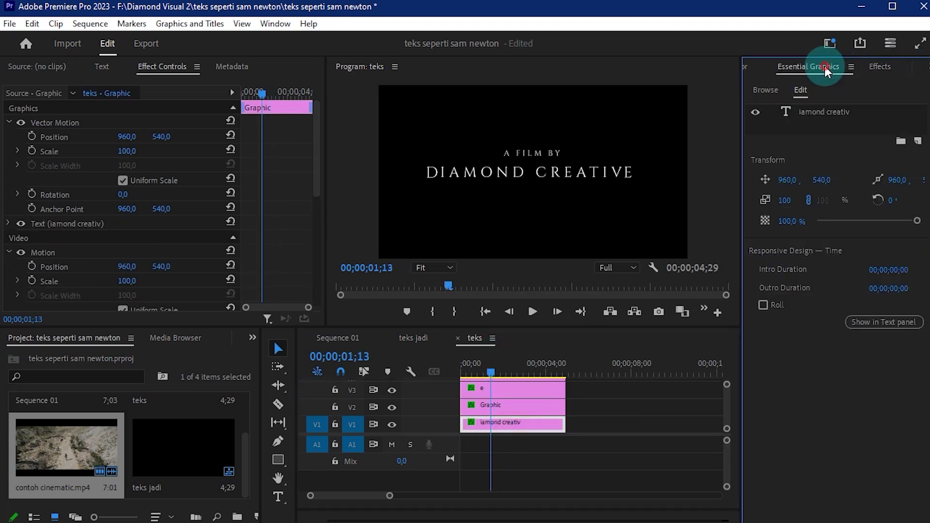
click(802, 110)
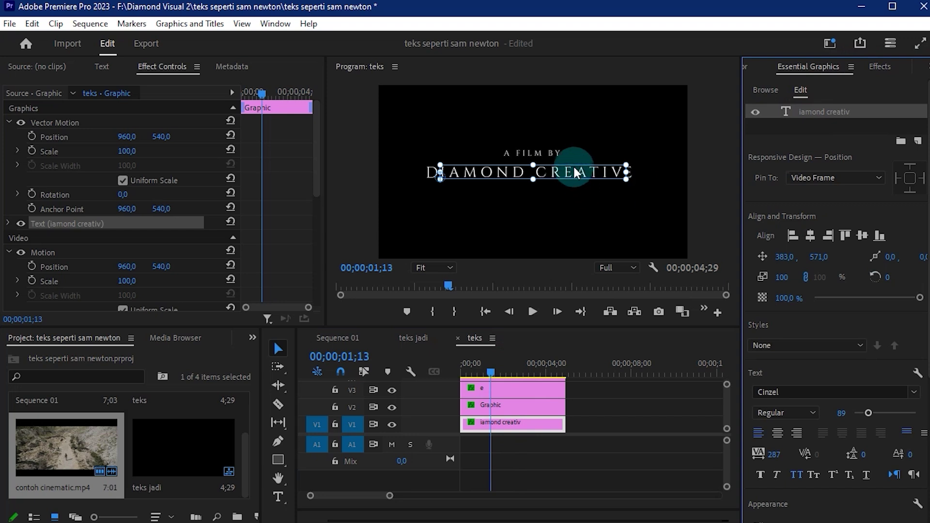
click(785, 412)
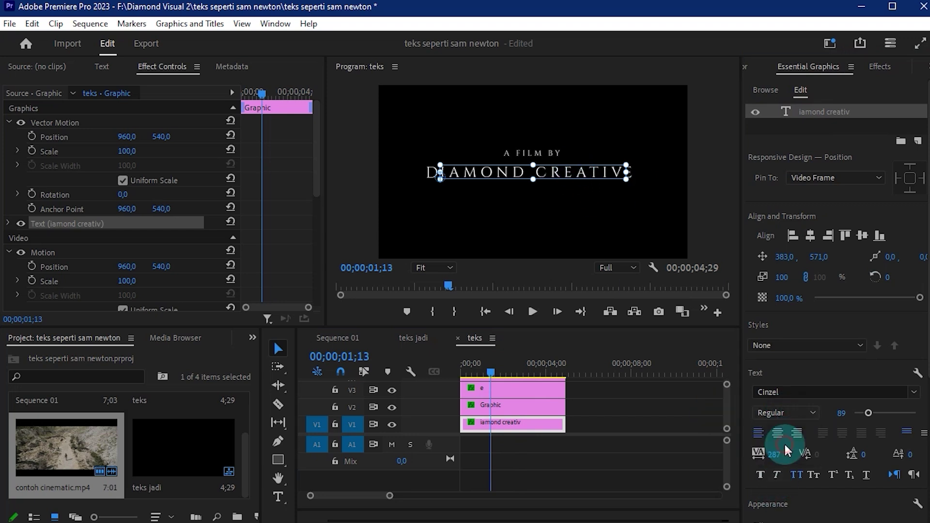
click(784, 443)
click(591, 205)
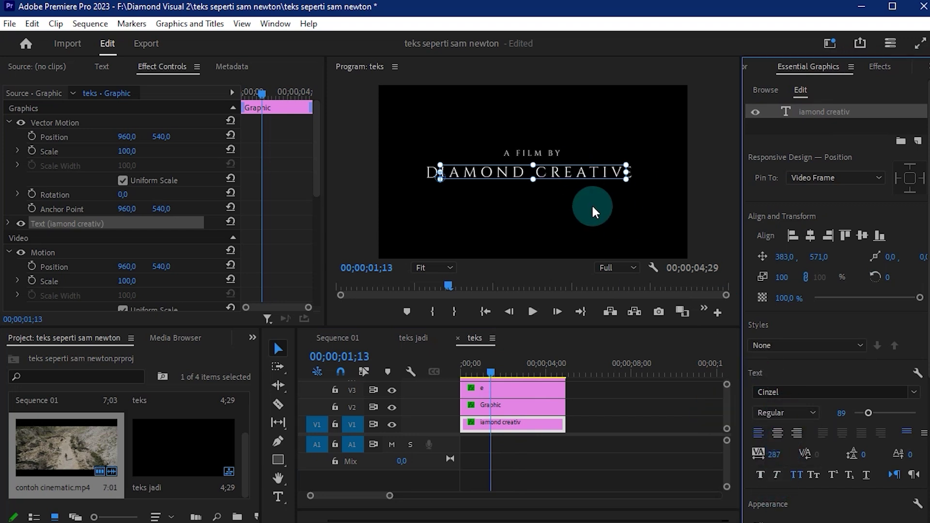
- Go back to the Sequence 01 timeline and move the time to 0;23
click(480, 411)
click(336, 343)
click(337, 345)
mouse_move(530, 368)
mouse_down()
mouse_move(481, 373)
mouse_move(521, 372)
mouse_up()
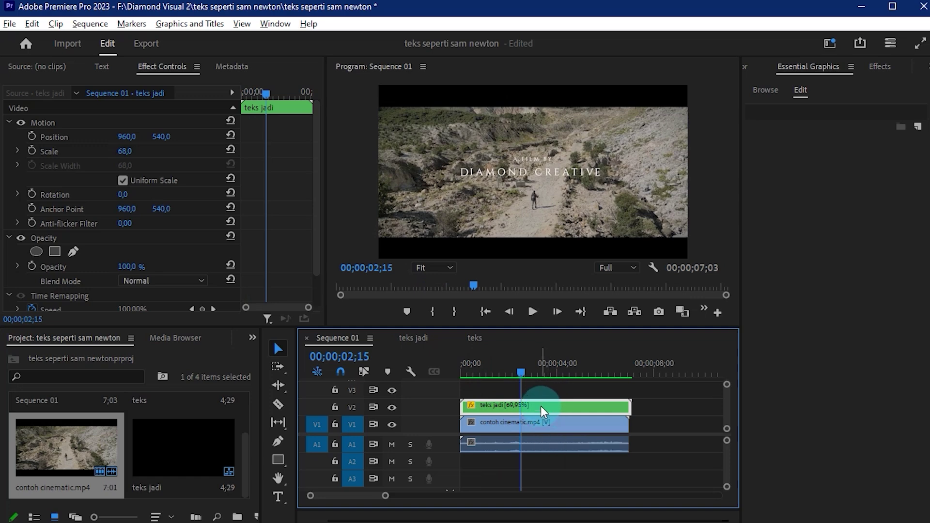
- Duplicate the teks jadi clip onto V3, preview it, and toggle V3 output off and on
drag(540, 405, 540, 395)
click(508, 371)
click(532, 311)
click(570, 147)
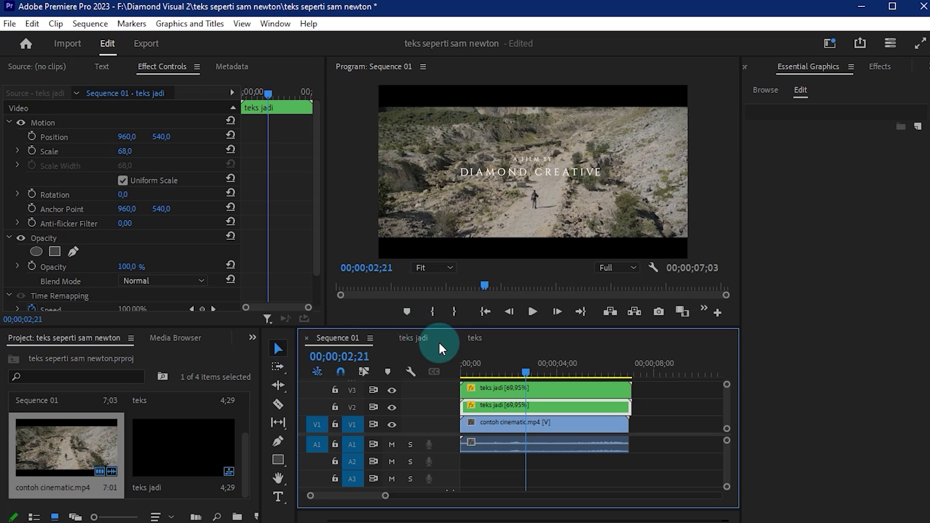
click(391, 390)
click(392, 389)
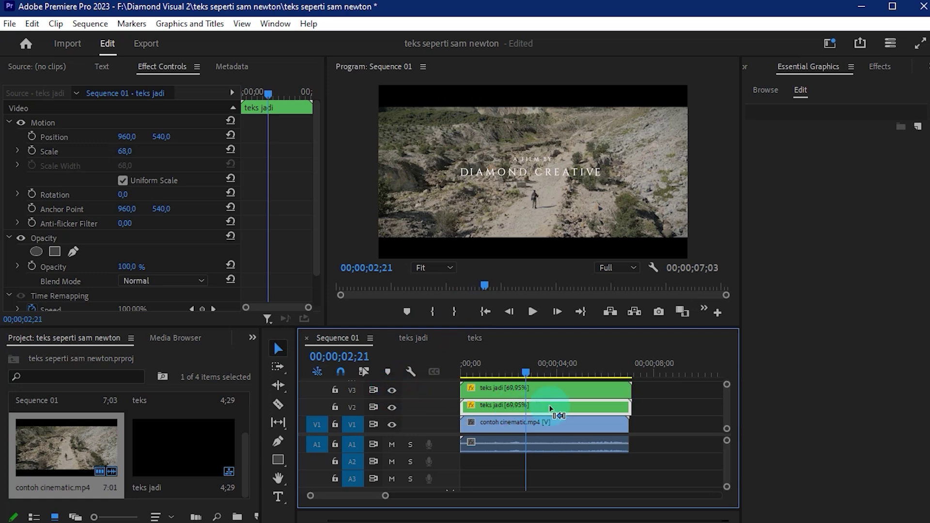
- Duplicate the title clip onto V4 and play back the stack in an enlarged Program view
scroll(550, 408, up, 1)
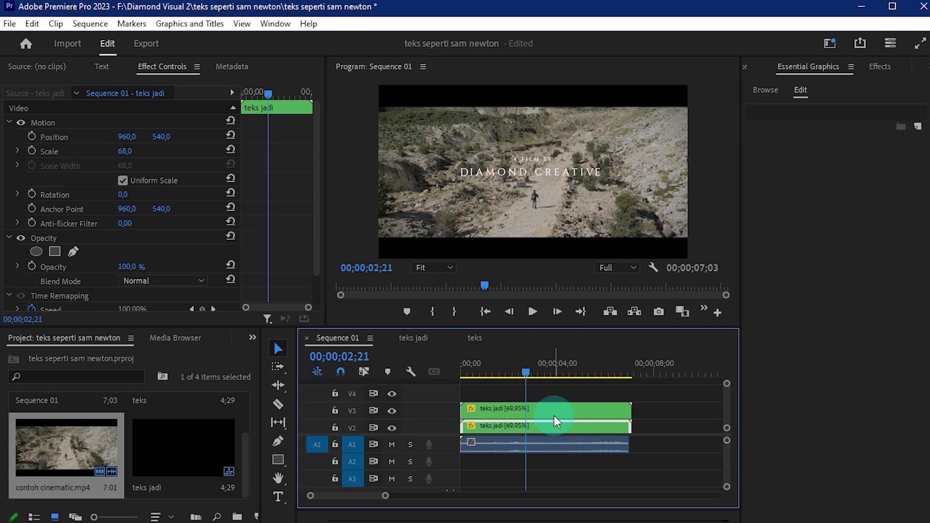
mouse_move(533, 408)
mouse_down()
mouse_move(532, 389)
mouse_move(511, 371)
mouse_move(466, 367)
mouse_up()
key(space)
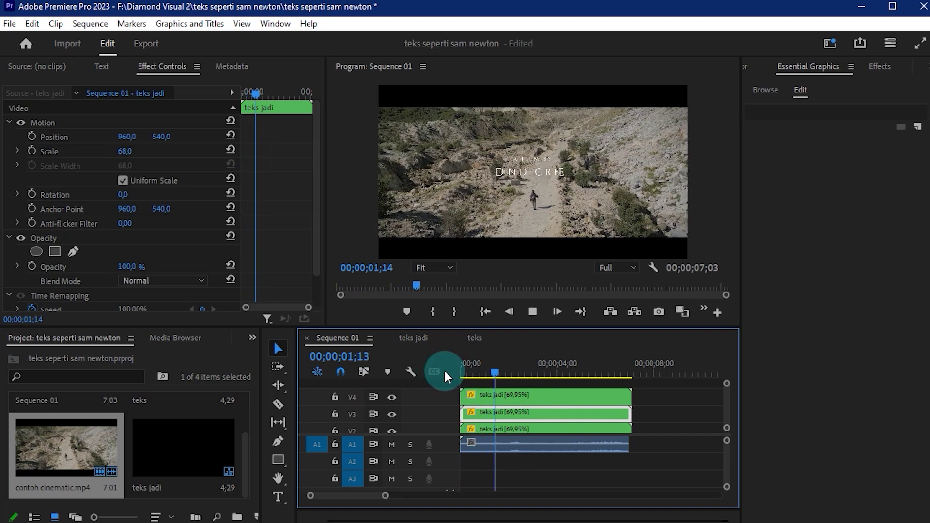
key(space)
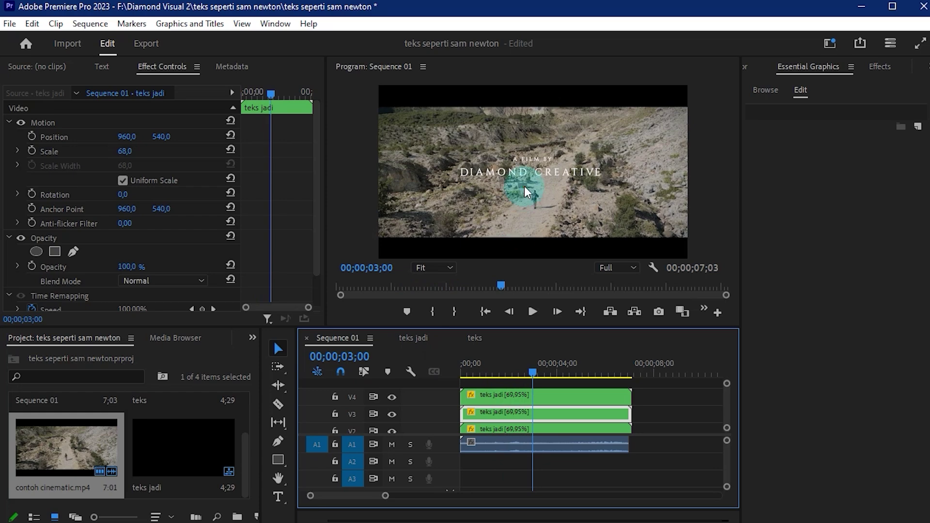
key(grave)
drag(394, 485, 36, 495)
- Review playback, restore the normal layout, and render In to Out previews from the sequence start
key(space)
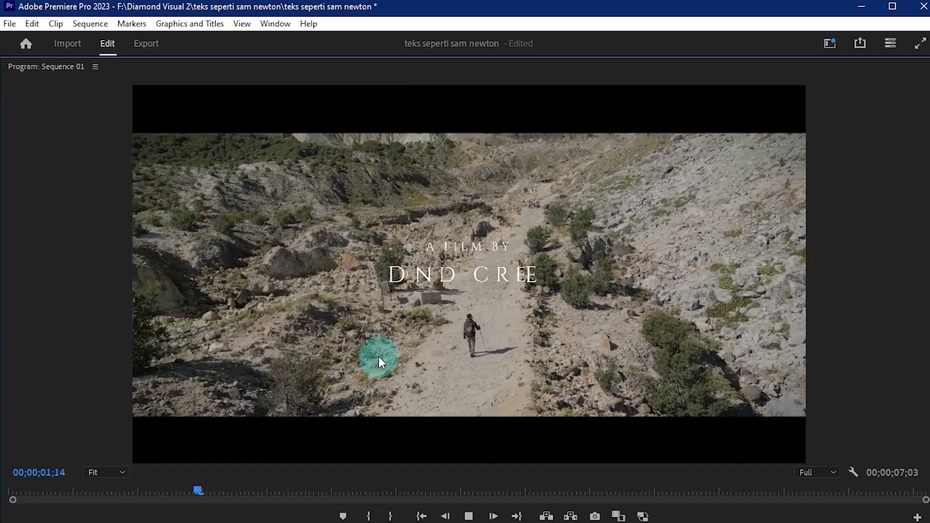
key(space)
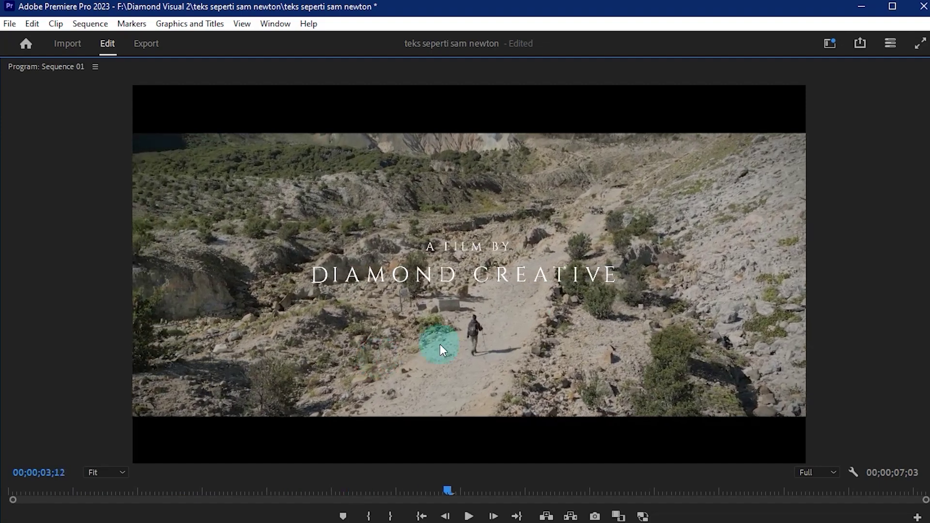
key(grave)
drag(533, 384, 376, 387)
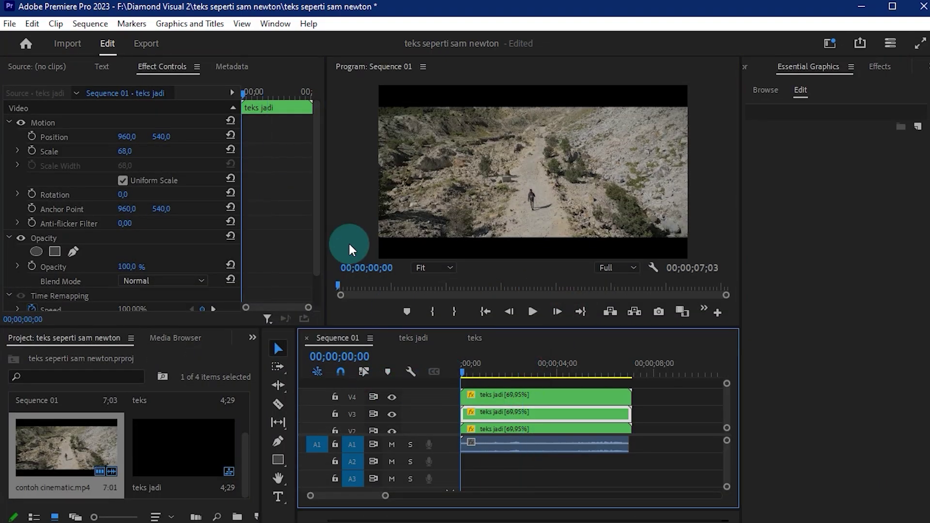
click(92, 28)
click(133, 71)
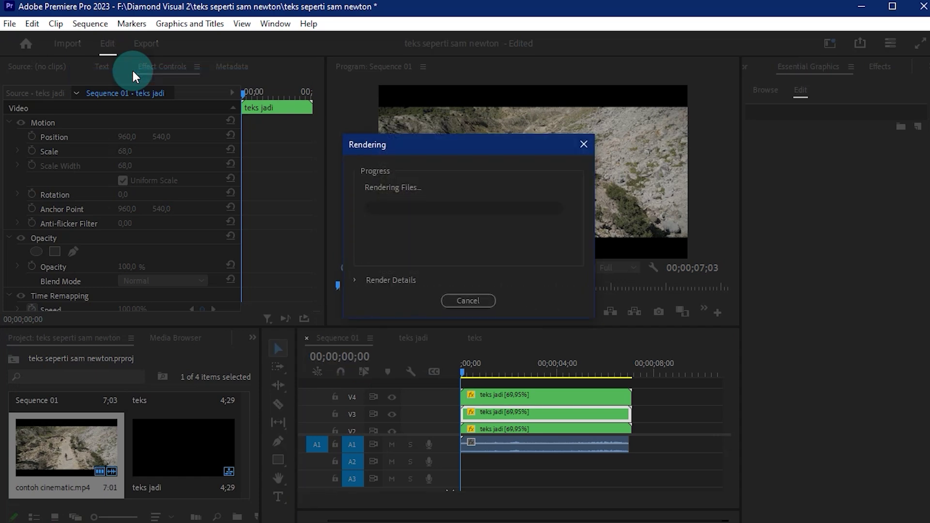